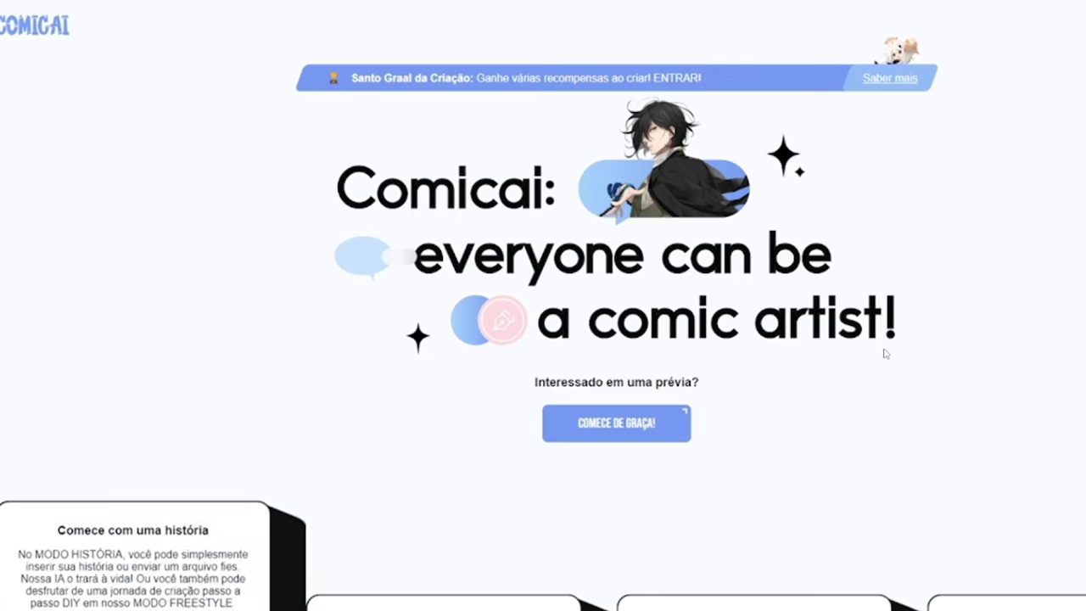
Start creating a free original comic in story mode.
mouse_move(464, 596)
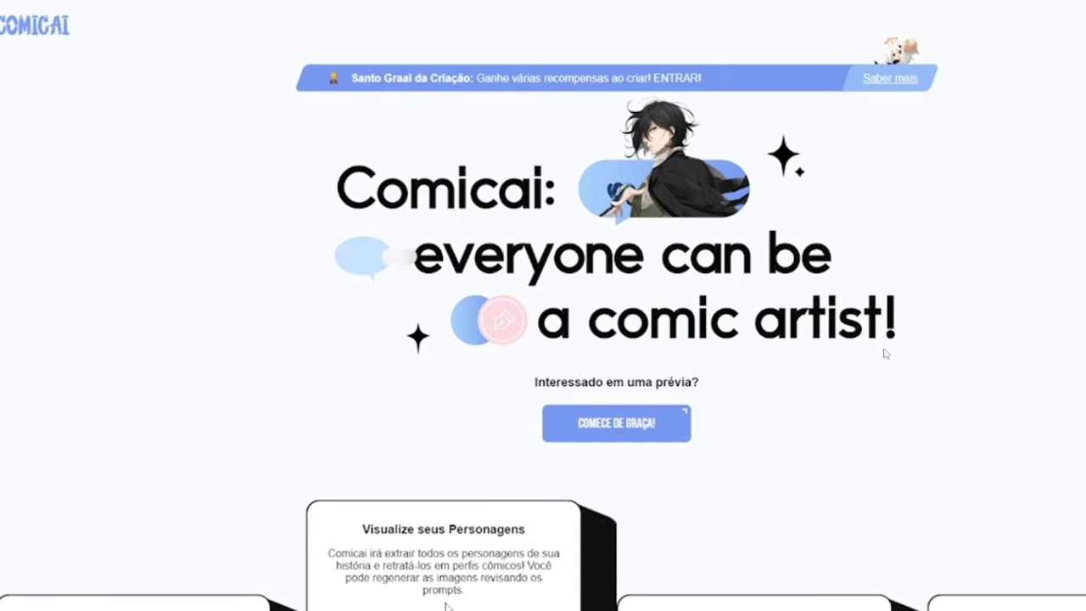
mouse_move(693, 604)
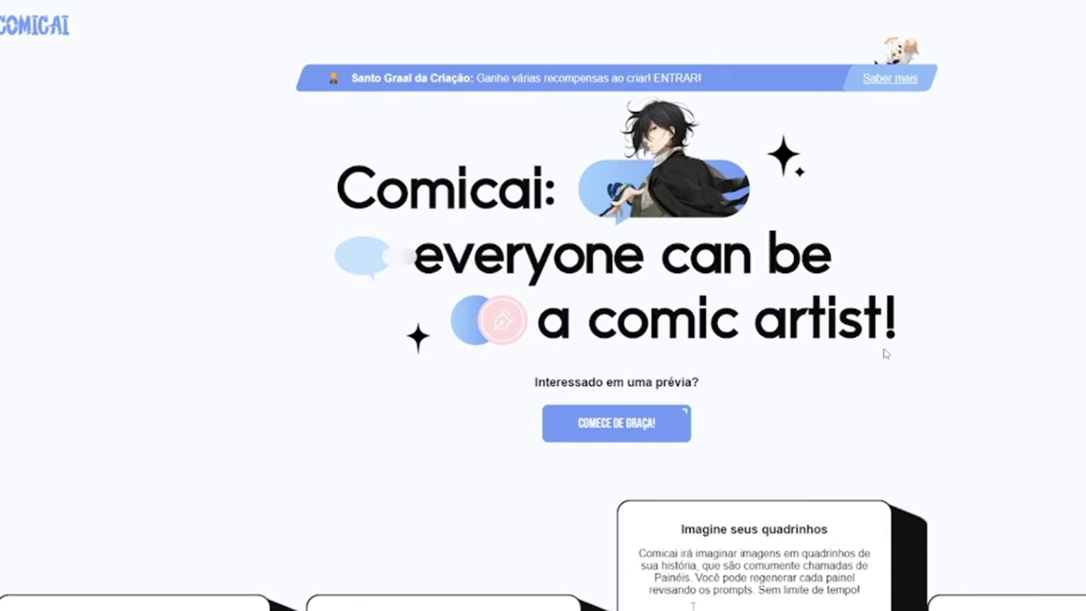
mouse_move(1030, 598)
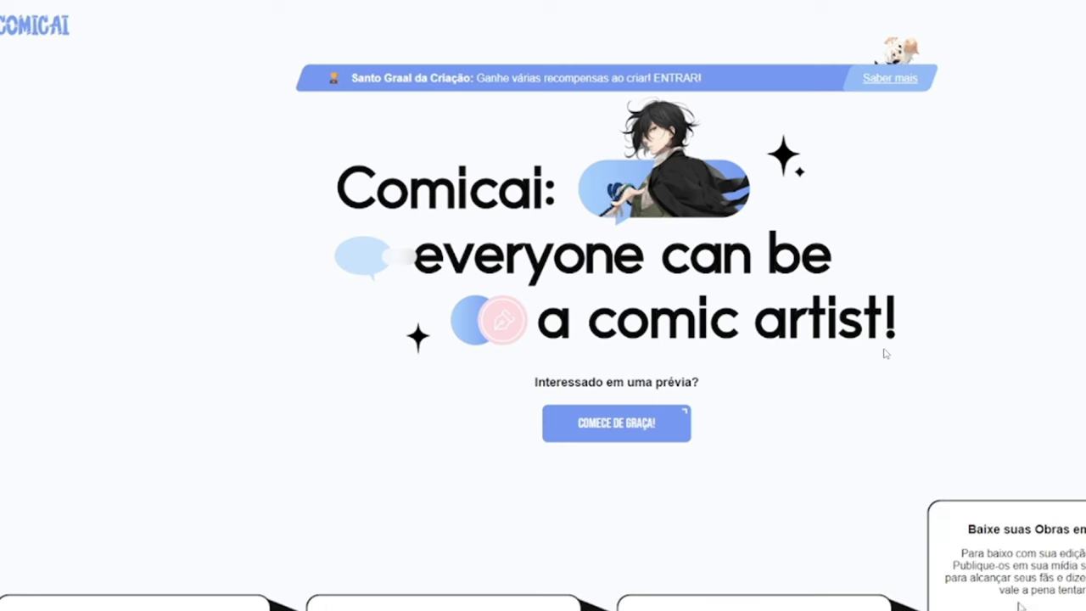
left_click(629, 421)
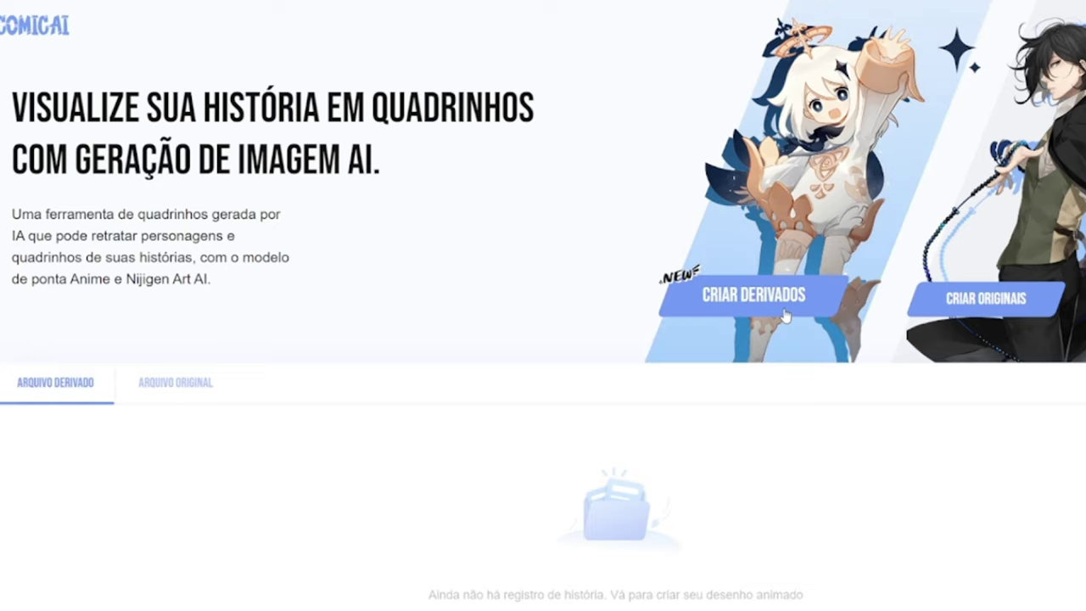
left_click(1009, 305)
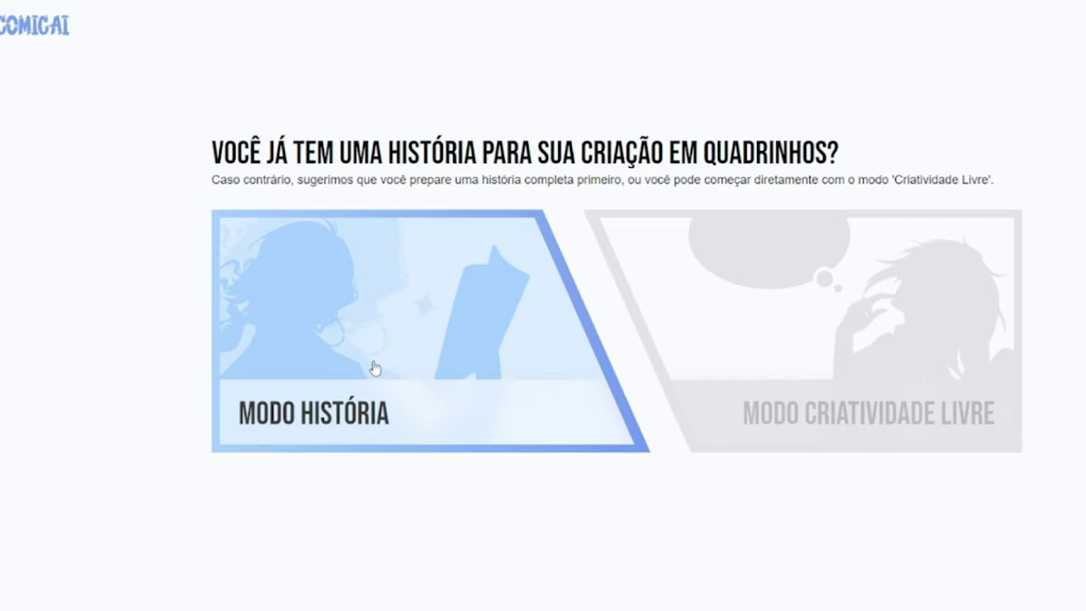
left_click(374, 367)
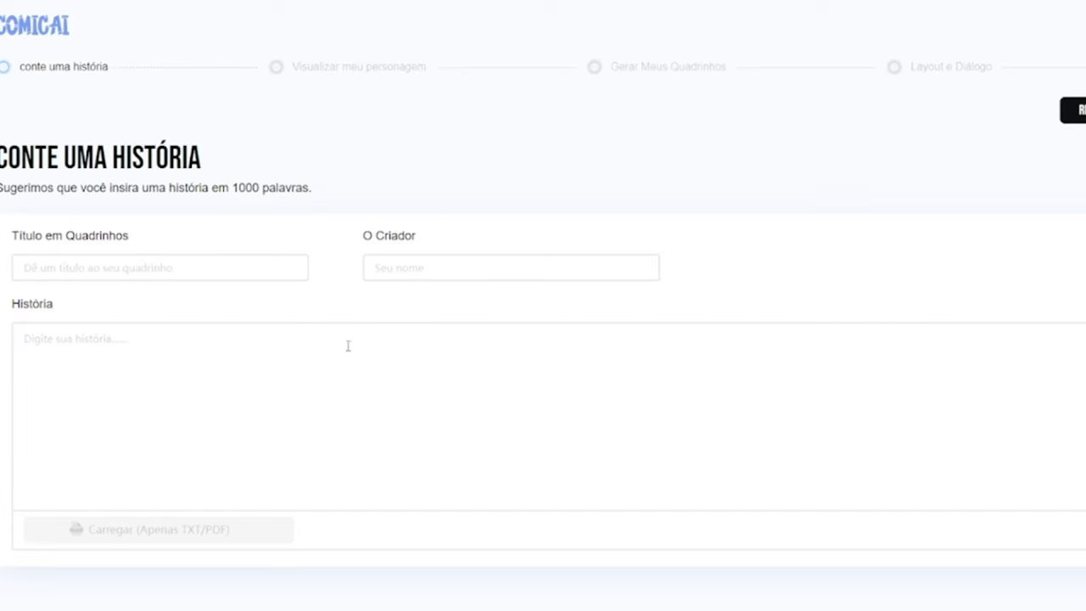
Title the comic "O lutador" and fill in the creator's name.
left_click(138, 273)
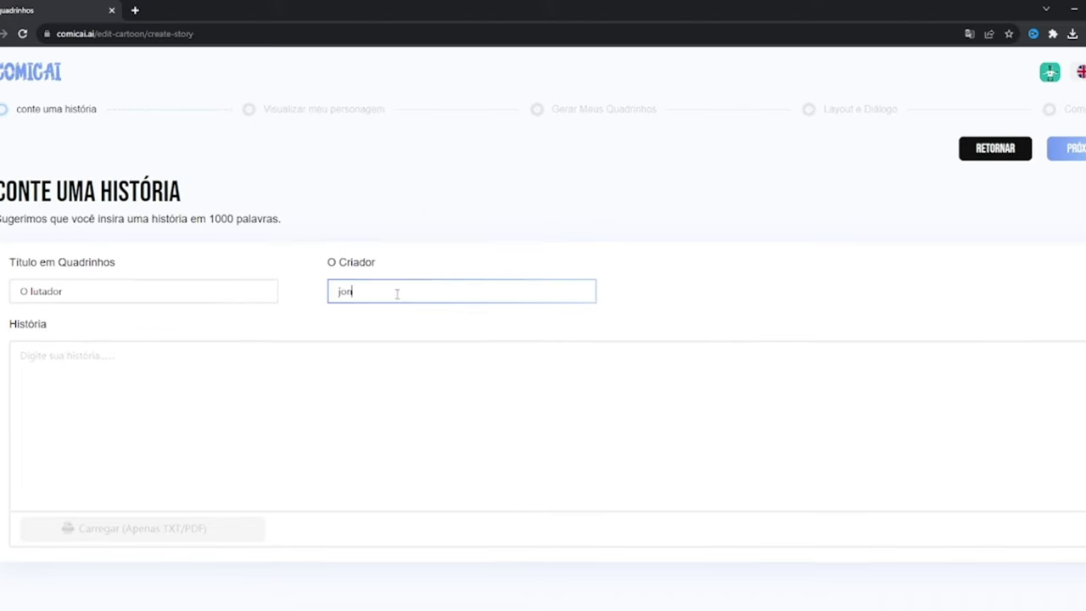
type("Sold")
left_click(240, 369)
left_click(337, 292)
key("BackSpace")
type("J")
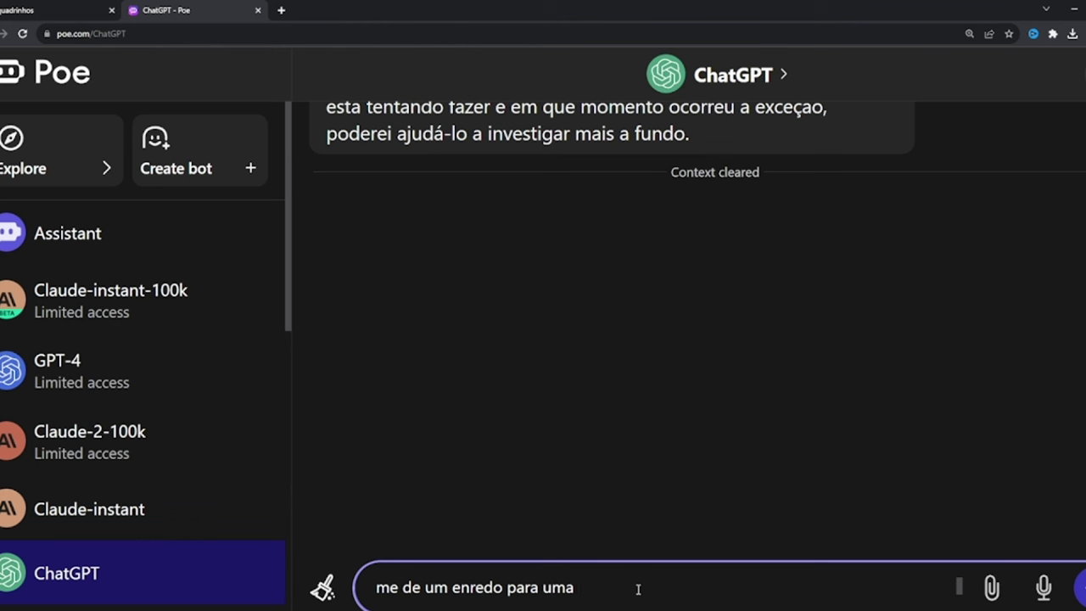
Ask ChatGPT on Poe: "me de um enredo para uma história de mangá, sobre um lutador de artes marciais e seu amigo, quero uma história curta".
type("história de mangá")
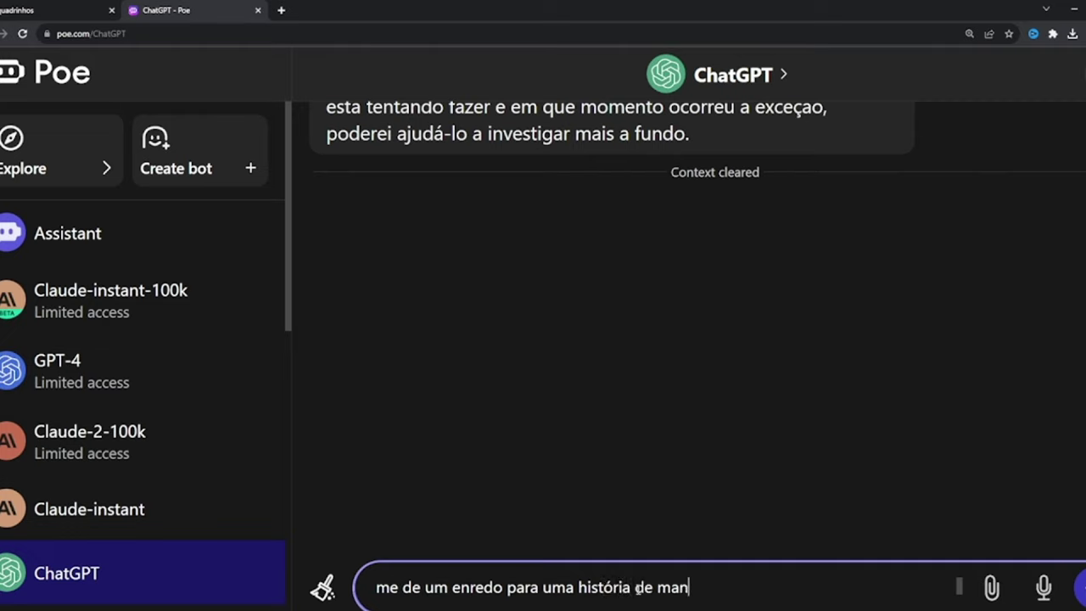
type(",")
type("sobre um lutador de artes marciais e seu amigo, quero uma história cu")
type("rta,")
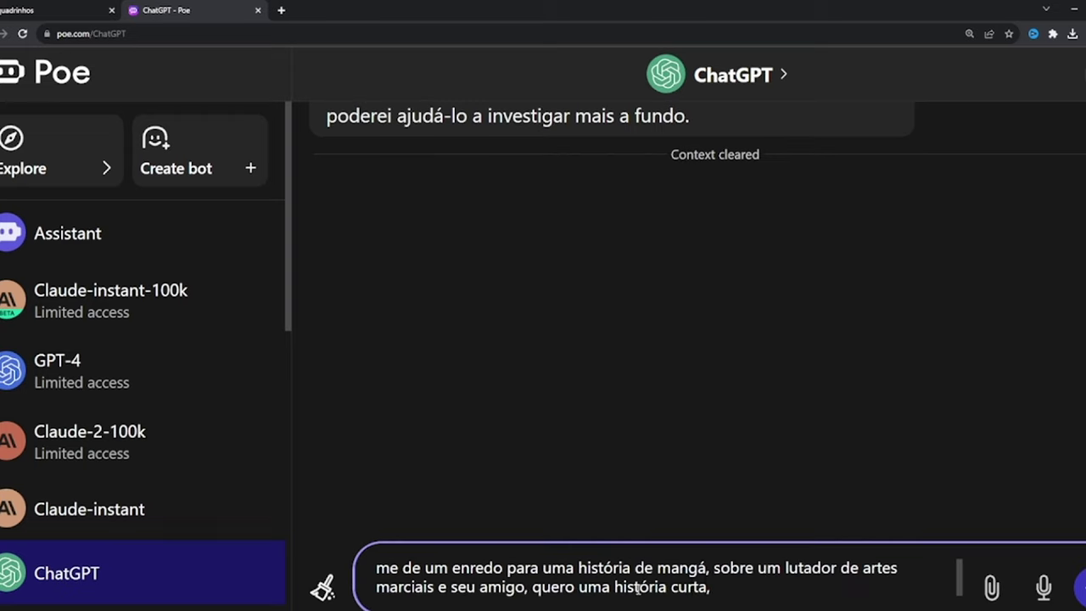
key("BackSpace")
key("Return")
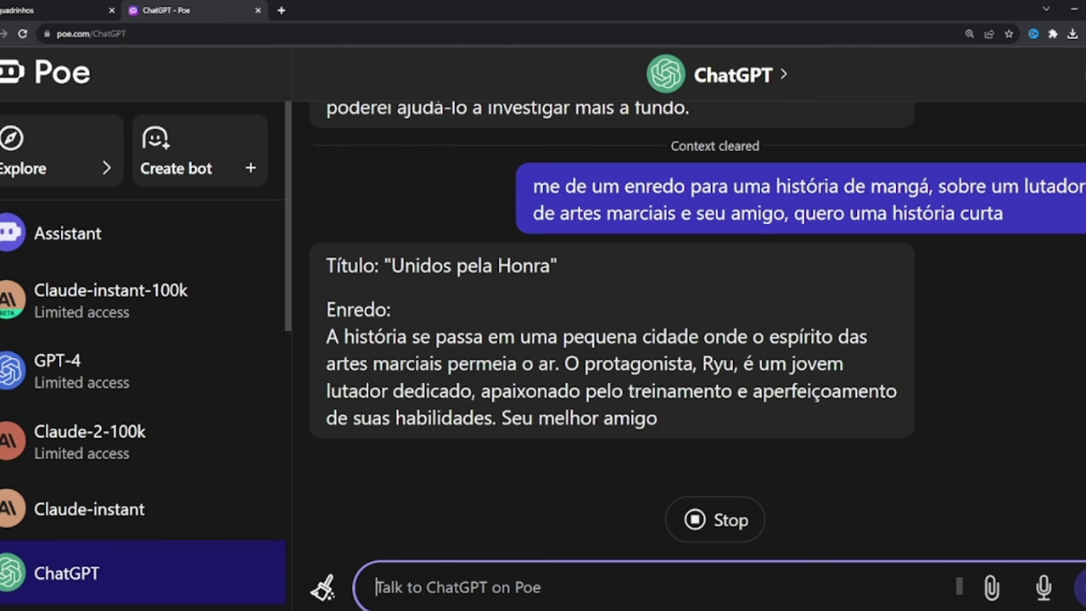
Copy the first two paragraphs of the plot in ChatGPT's reply.
key("ctrl+minus")
key("ctrl+minus")
key("ctrl+minus")
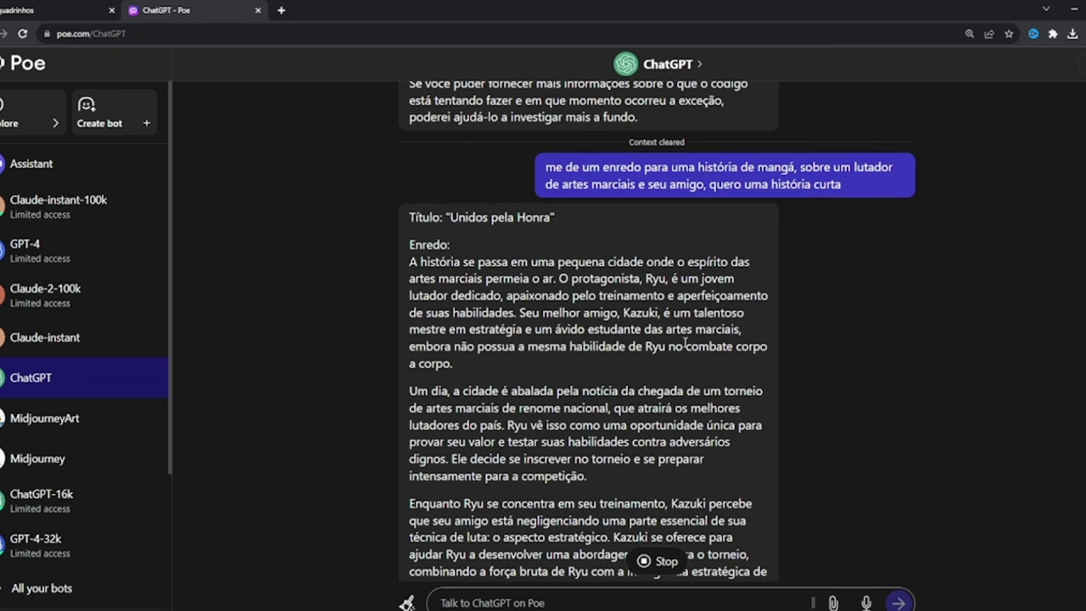
left_click_drag(409, 262, 598, 475)
key("ctrl+c")
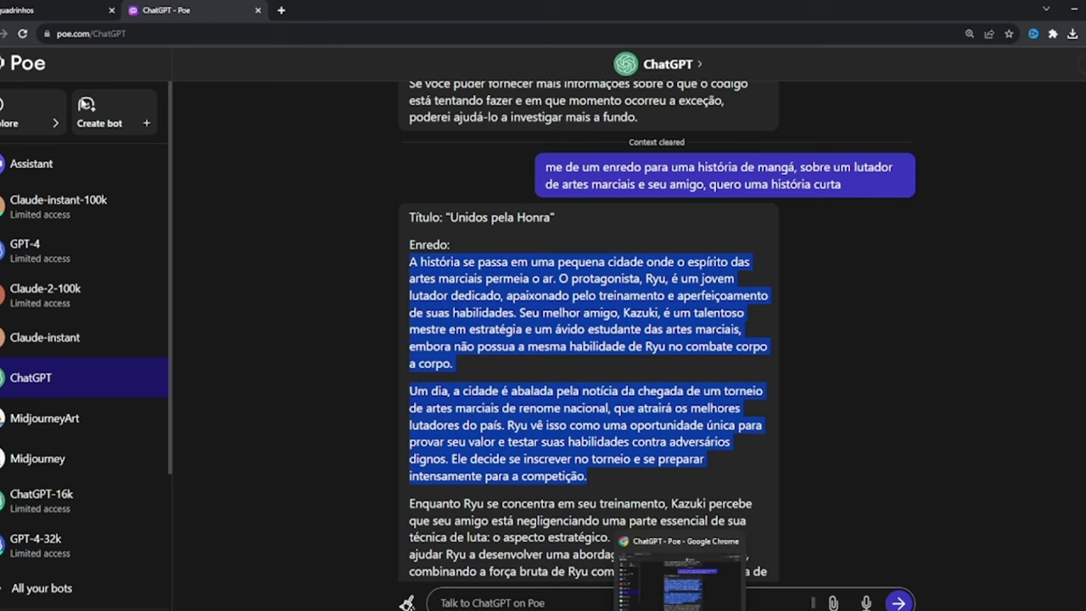
Switch back to Comicai, paste the copied plot as the comic's story and continue to the character stage.
left_click(23, 8)
left_click(61, 369)
key("ctrl+v")
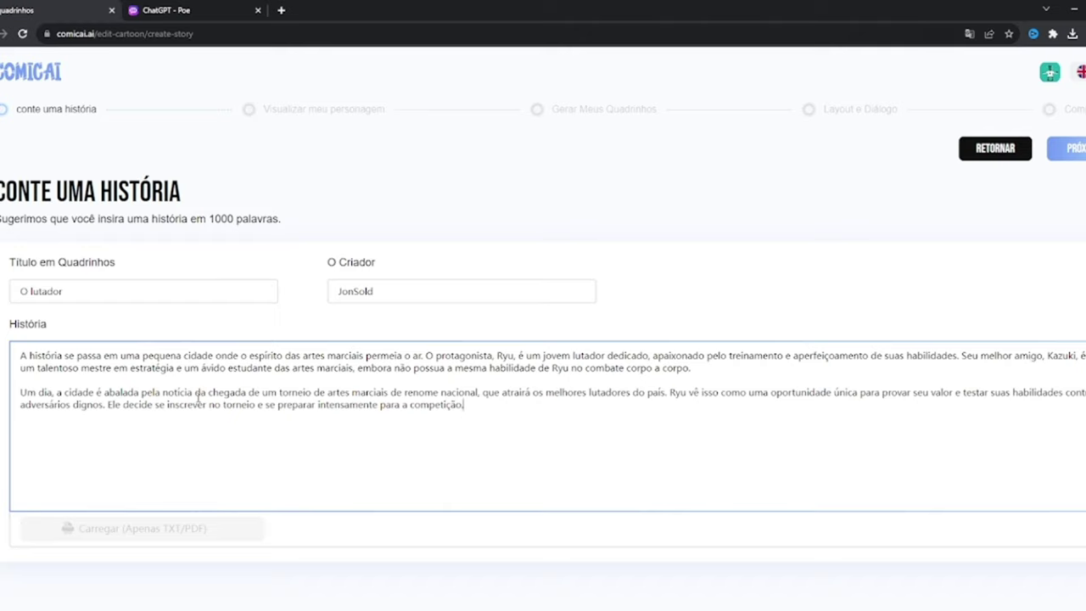
left_click(1070, 151)
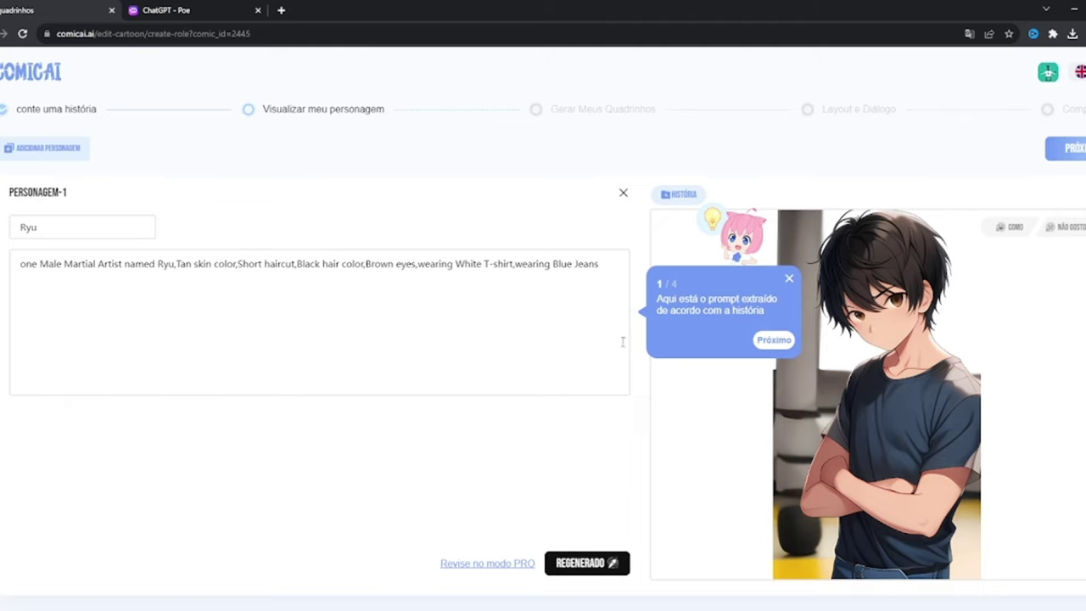
Dismiss the guide, rename the first character Yan and change his prompt to Yellow hair color and green eyes.
left_click(416, 407)
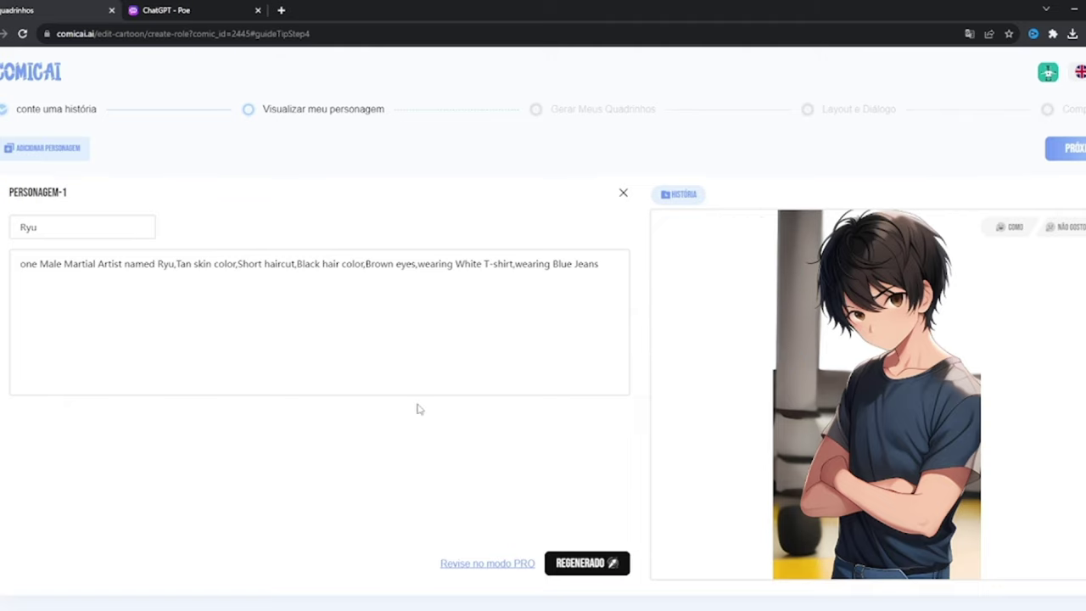
scroll(816, 337, "down", 5)
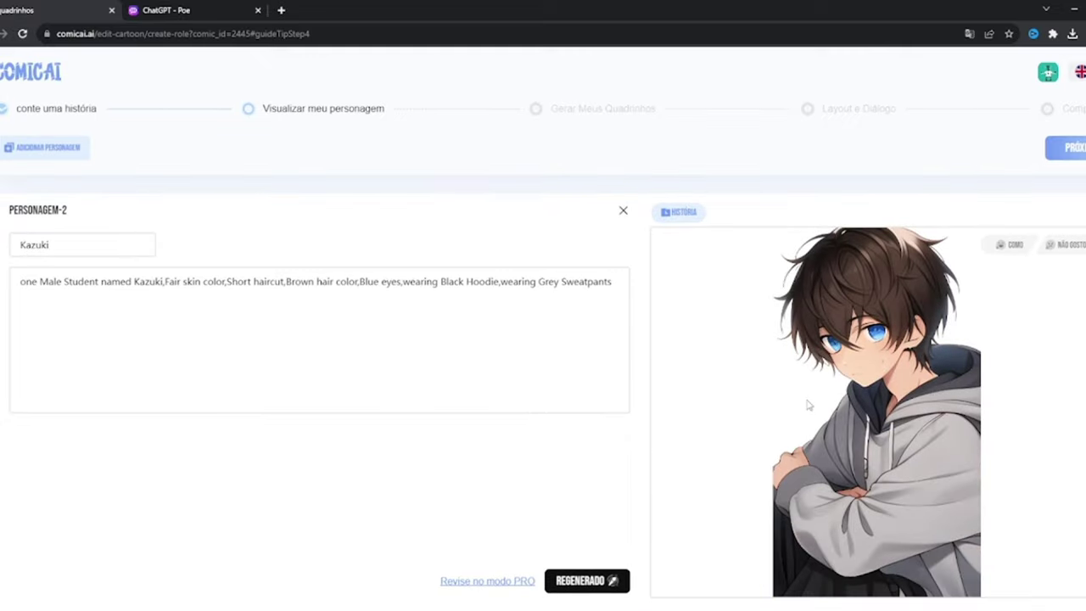
scroll(803, 403, "up", 5)
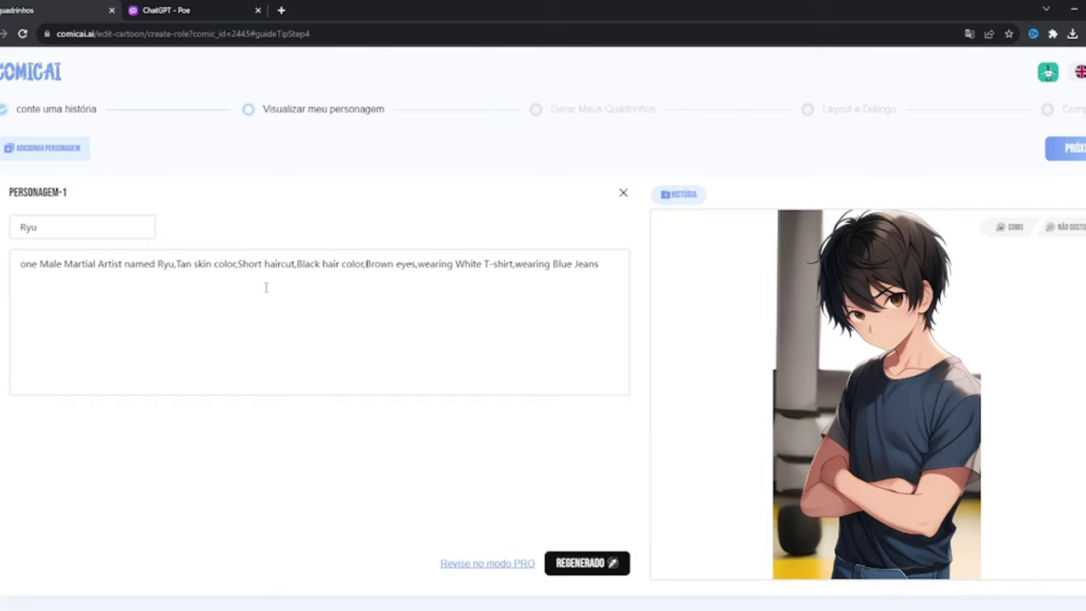
double_click(307, 264)
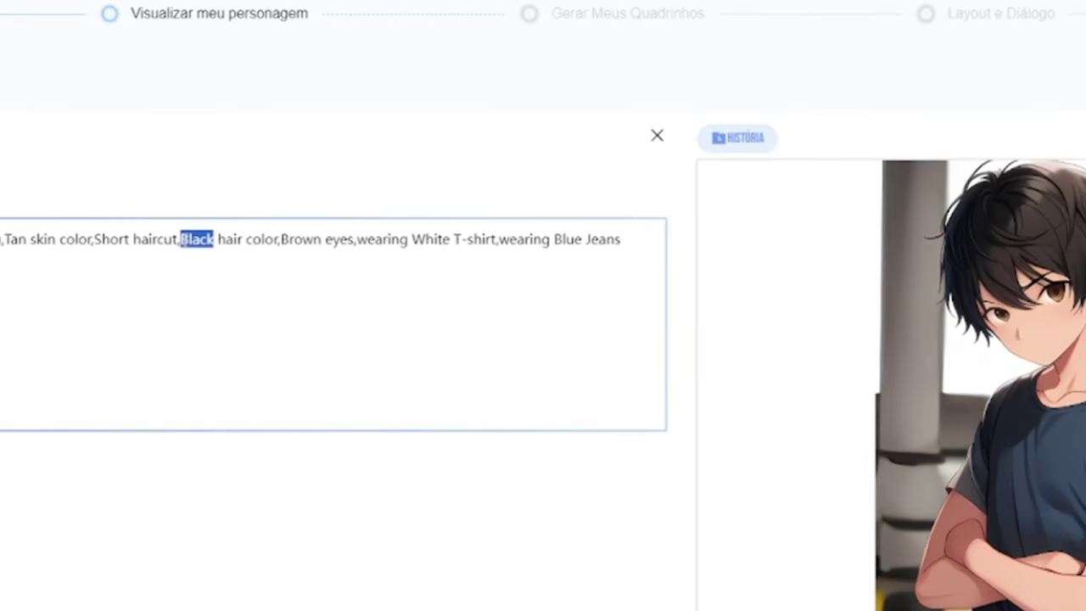
type("Yellow")
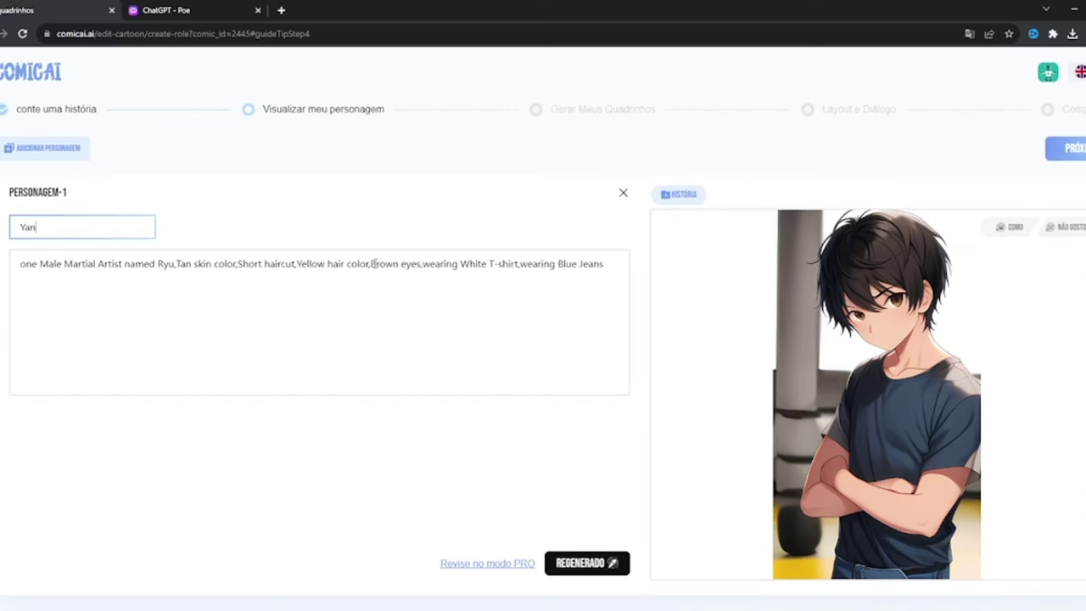
left_click_drag(371, 264, 398, 263)
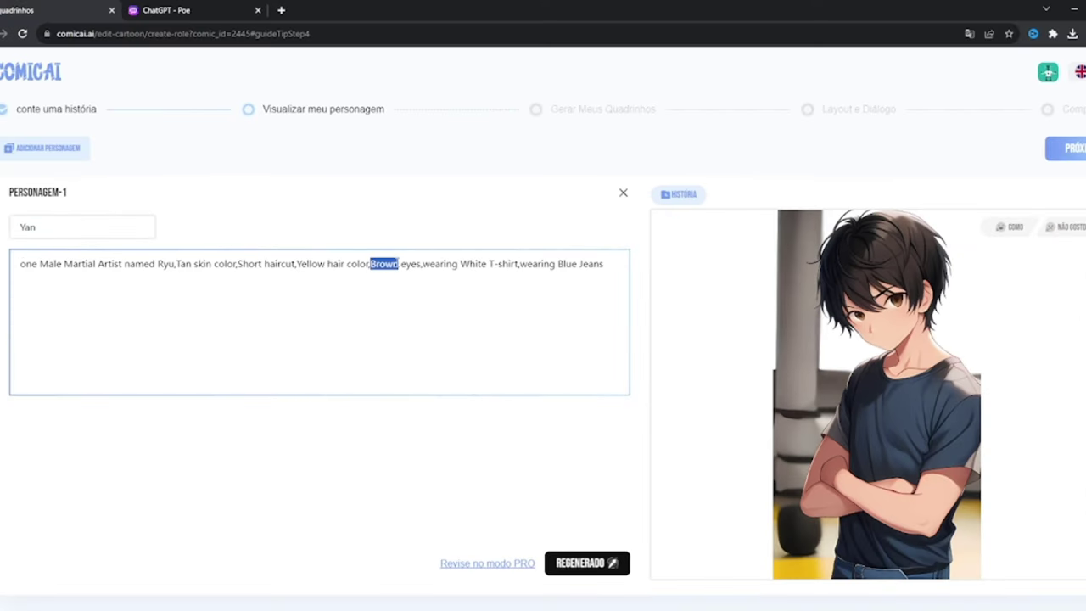
type("gree")
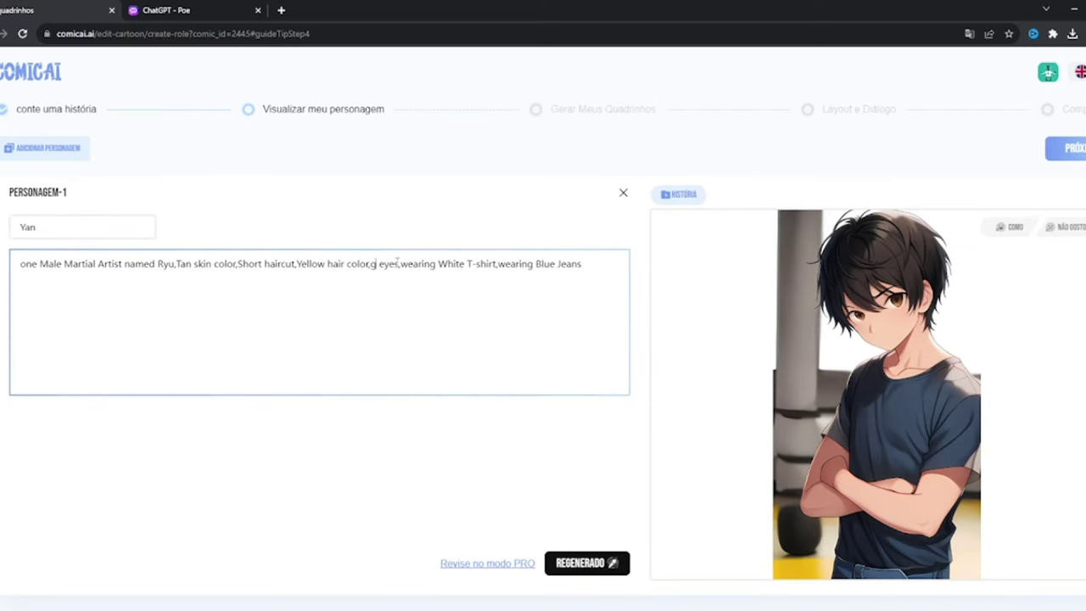
type("n")
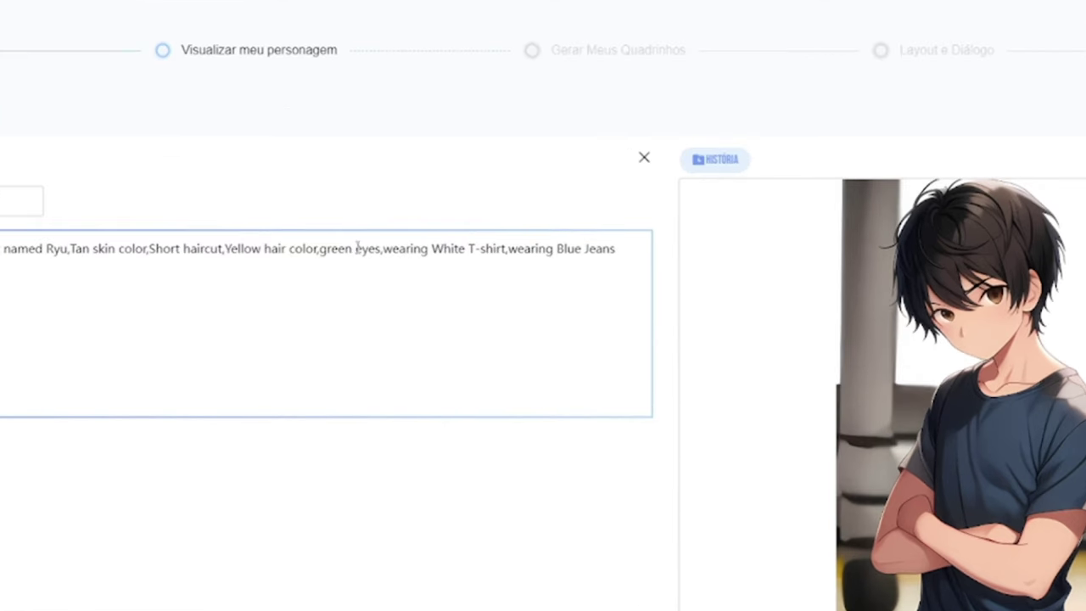
Change the eye color to brown in the prompt of the second character, Kazuki.
scroll(446, 323, "down", 3)
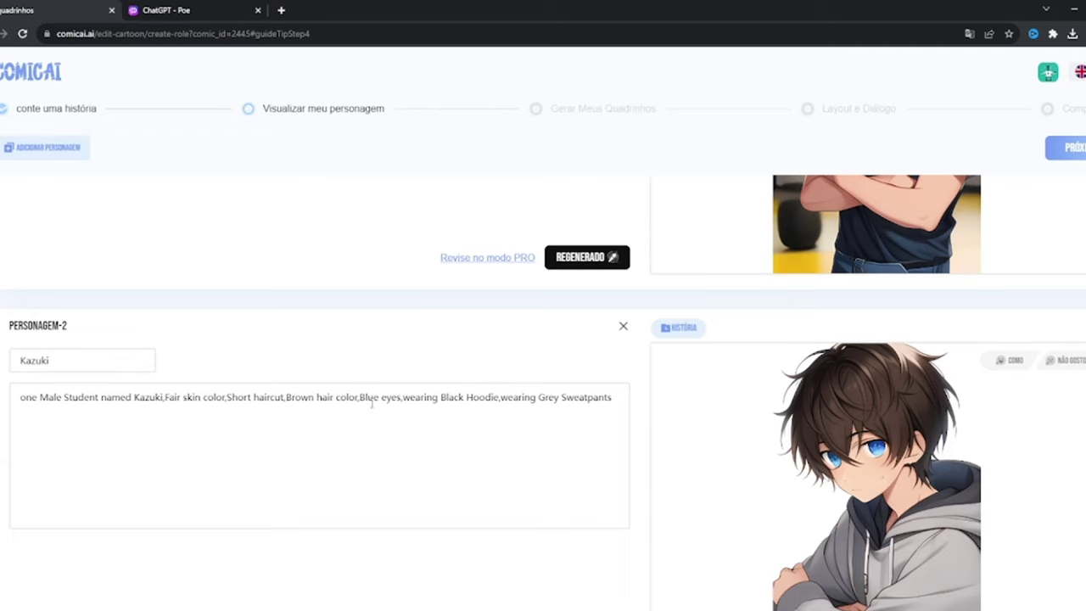
left_click_drag(361, 399, 380, 398)
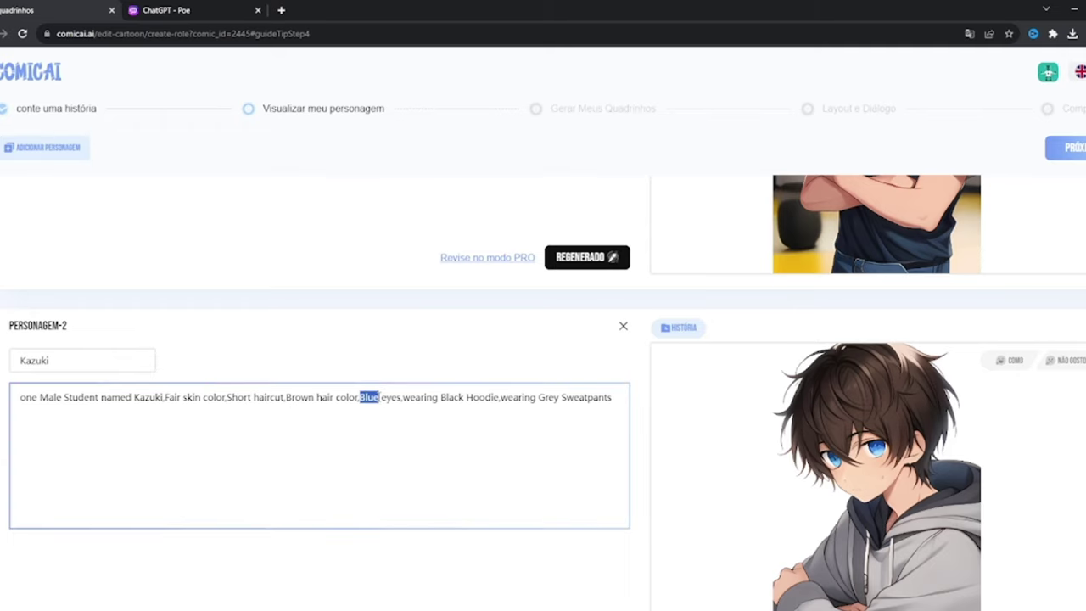
type("brown")
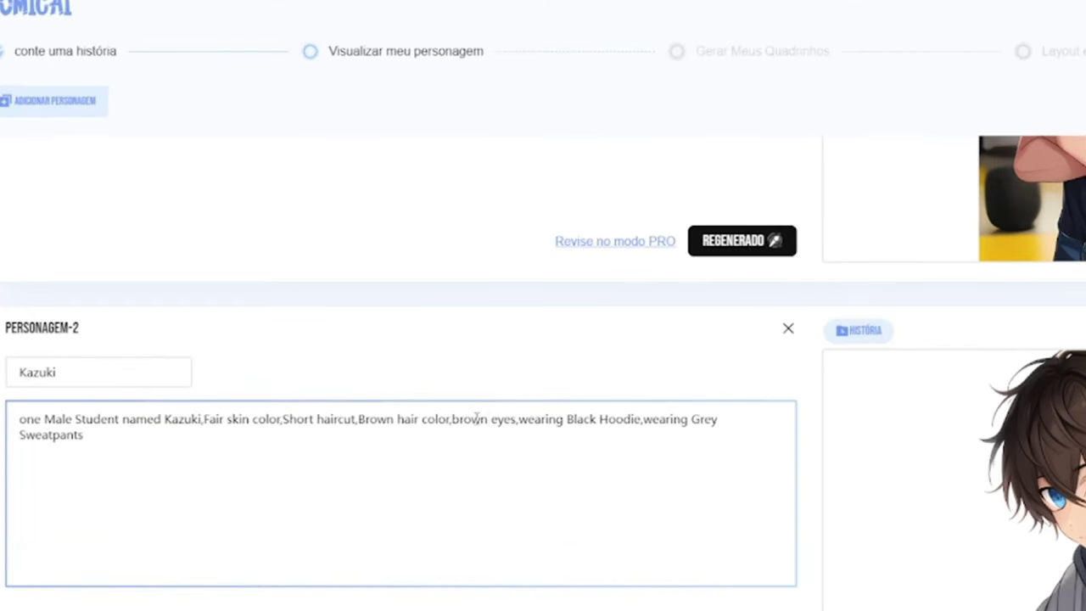
scroll(480, 425, "down", 1)
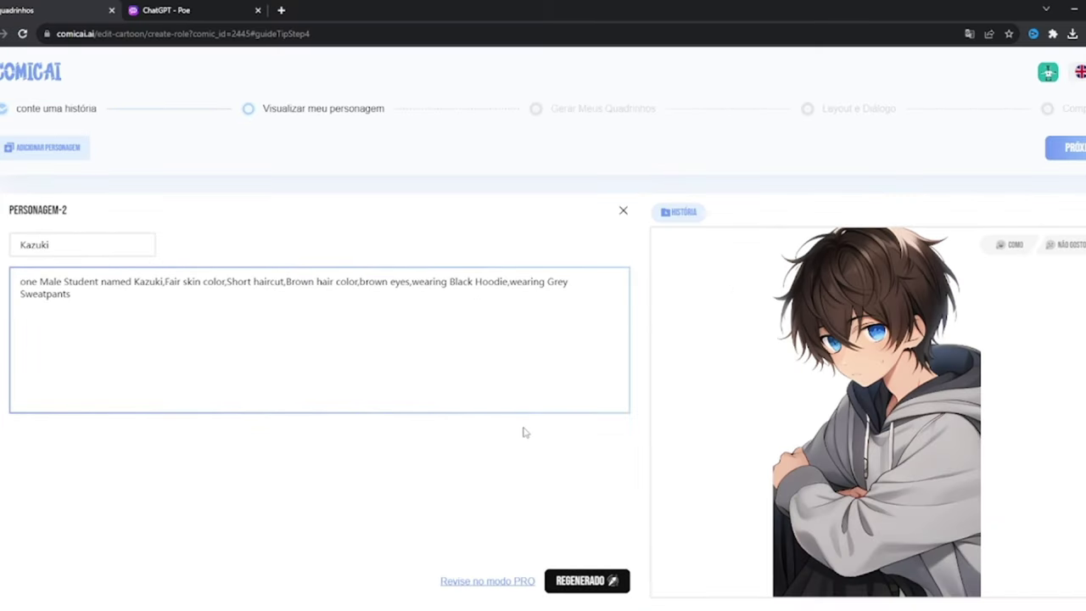
Regenerate the images of both characters from their edited prompts.
scroll(522, 432, "up", 4)
left_click(580, 508)
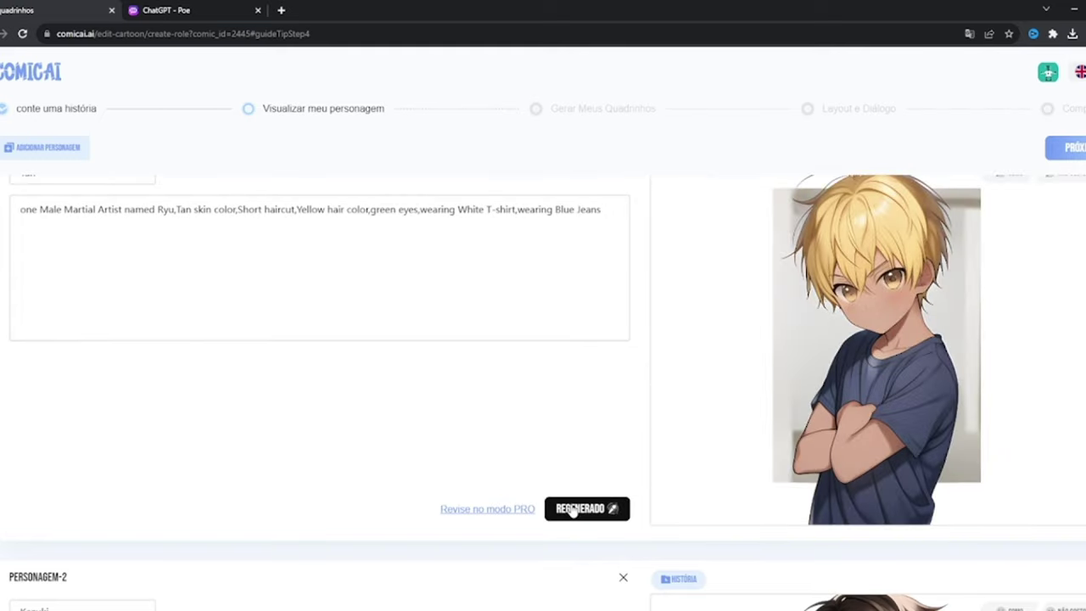
scroll(780, 456, "down", 4)
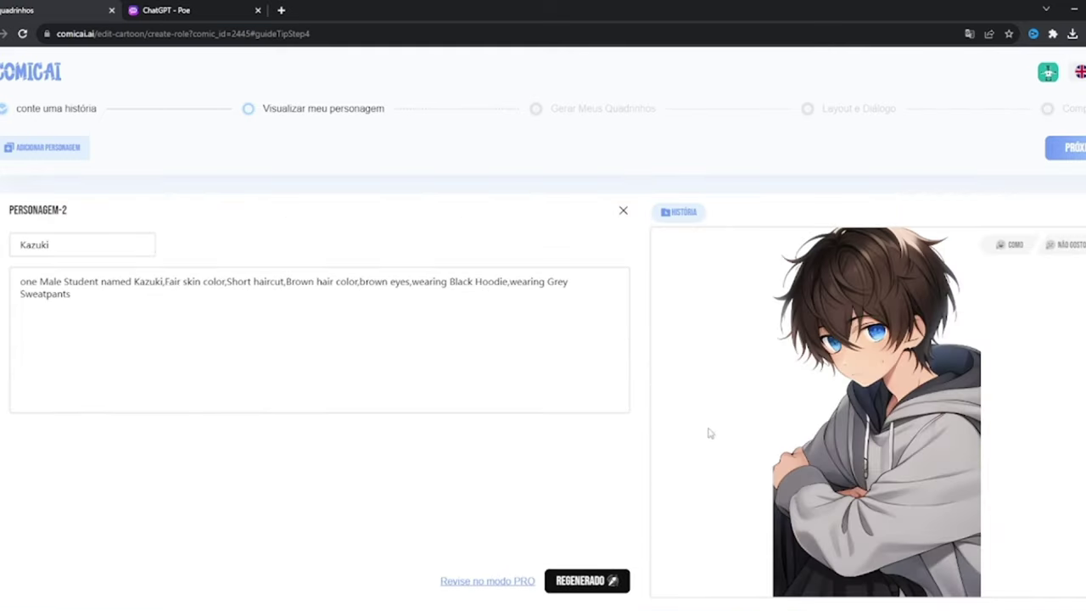
left_click(611, 582)
Bring Yan's prompt into Google's translator in Portuguese and change the white T-shirt to "kimono branco".
scroll(563, 497, "up", 4)
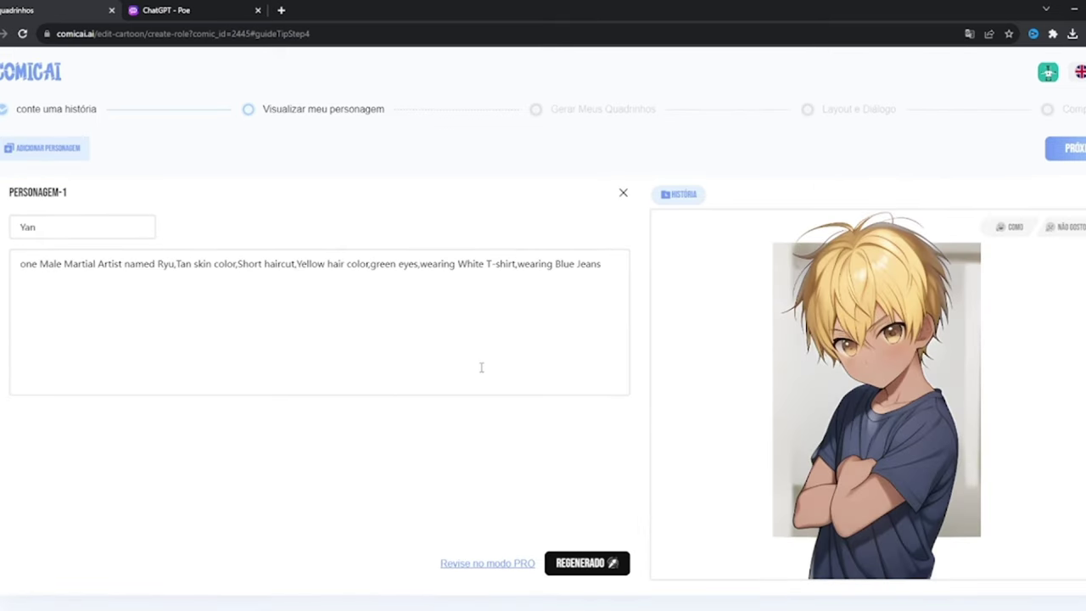
left_click_drag(601, 268, 21, 264)
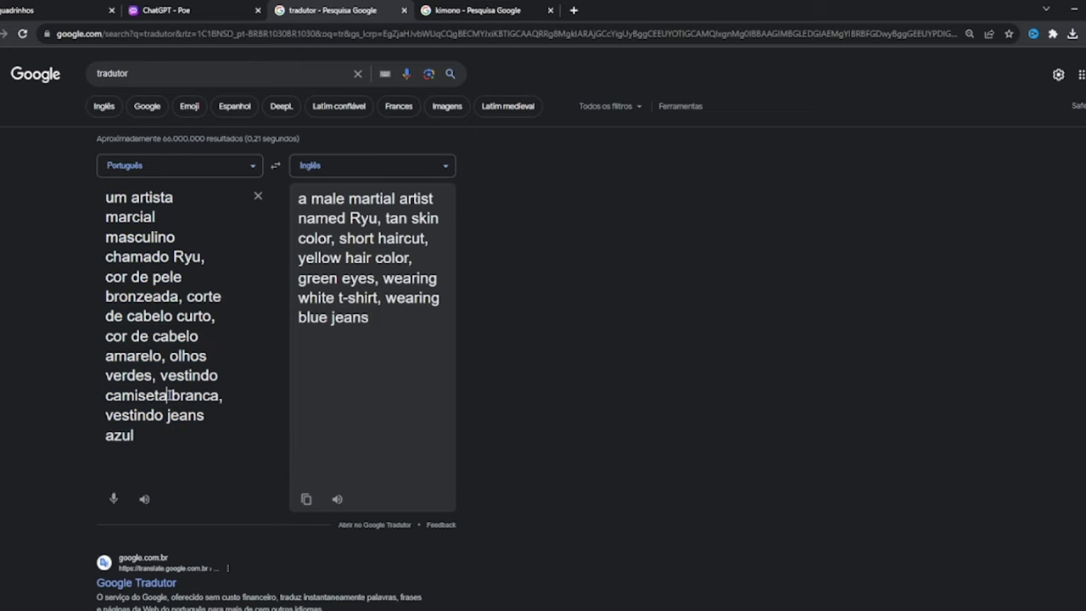
left_click_drag(169, 395, 107, 402)
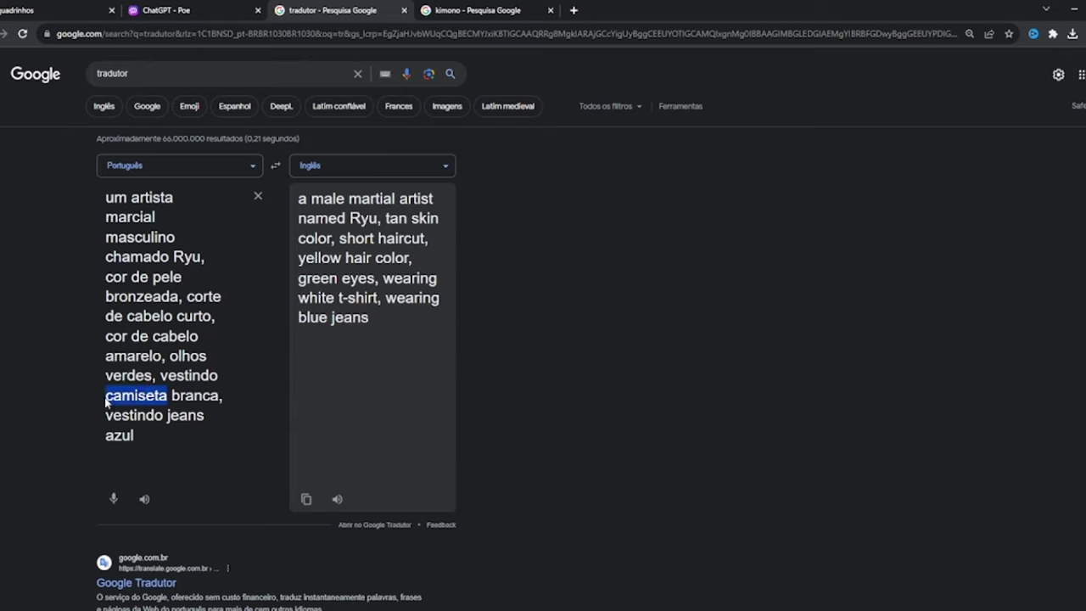
type("kimono")
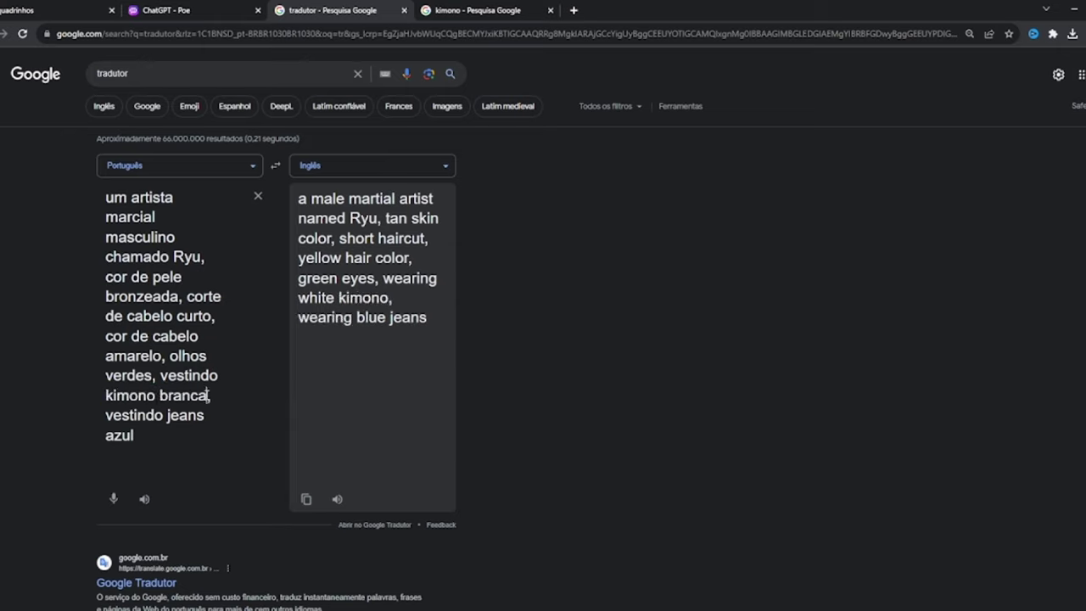
left_click(208, 395)
key("BackSpace")
type("o,")
Replace "vestindo jeans azul" with "de Karate e faixa preta" in the Portuguese prompt and copy the English translation.
left_click_drag(136, 433, 104, 425)
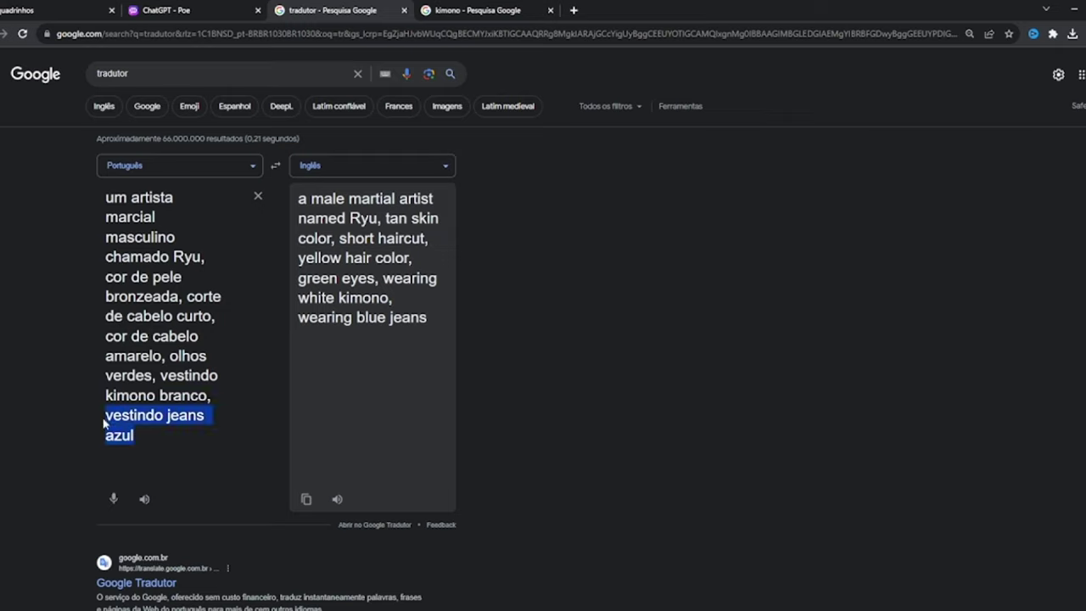
key("BackSpace")
key("BackSpace")
key("BackSpace")
type("de Karate e faixa pre")
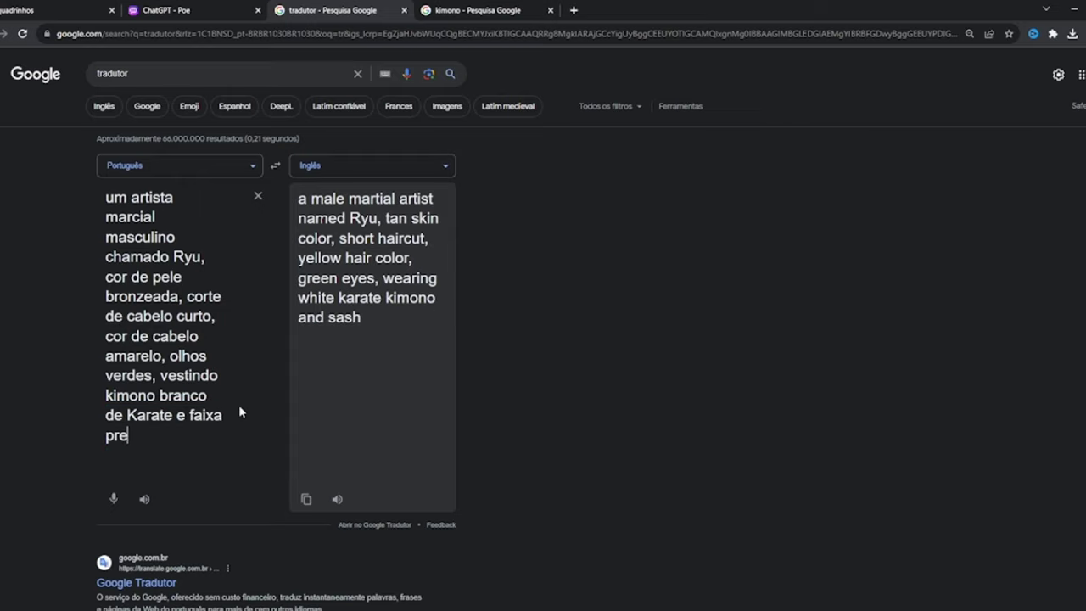
type("ta")
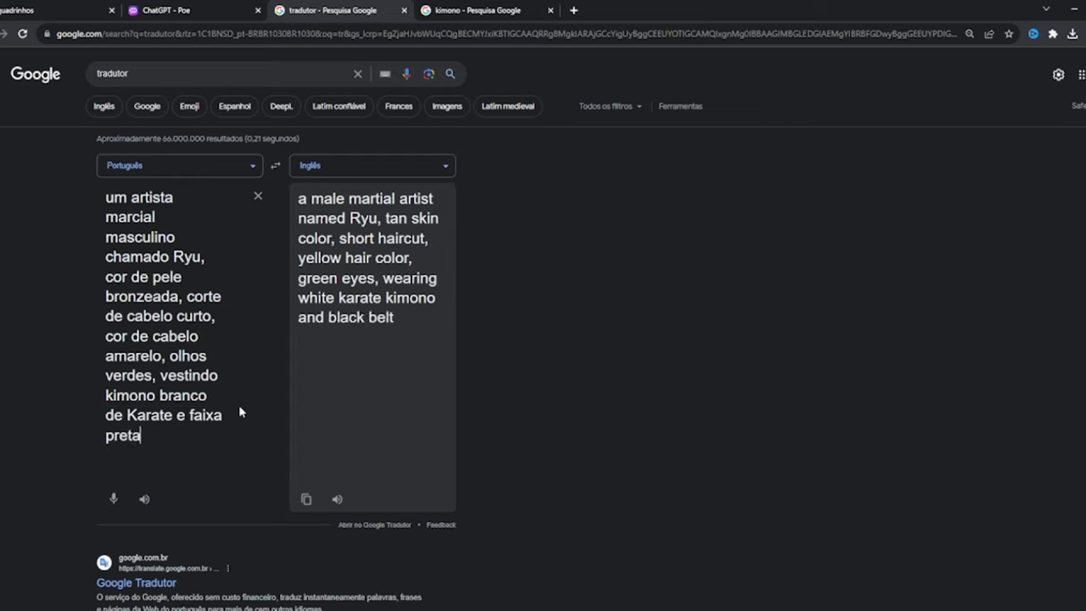
left_click(303, 498)
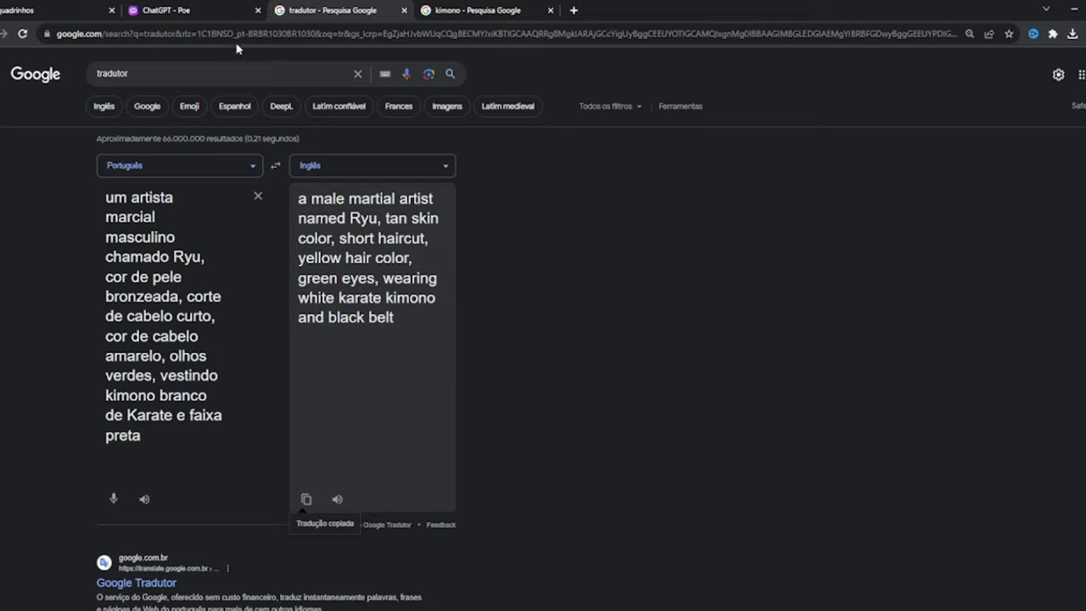
Return to Comicai, replace Yan's prompt with the copied white karate kimono and black belt description, and regenerate his image.
left_click(115, 7)
left_click(608, 272)
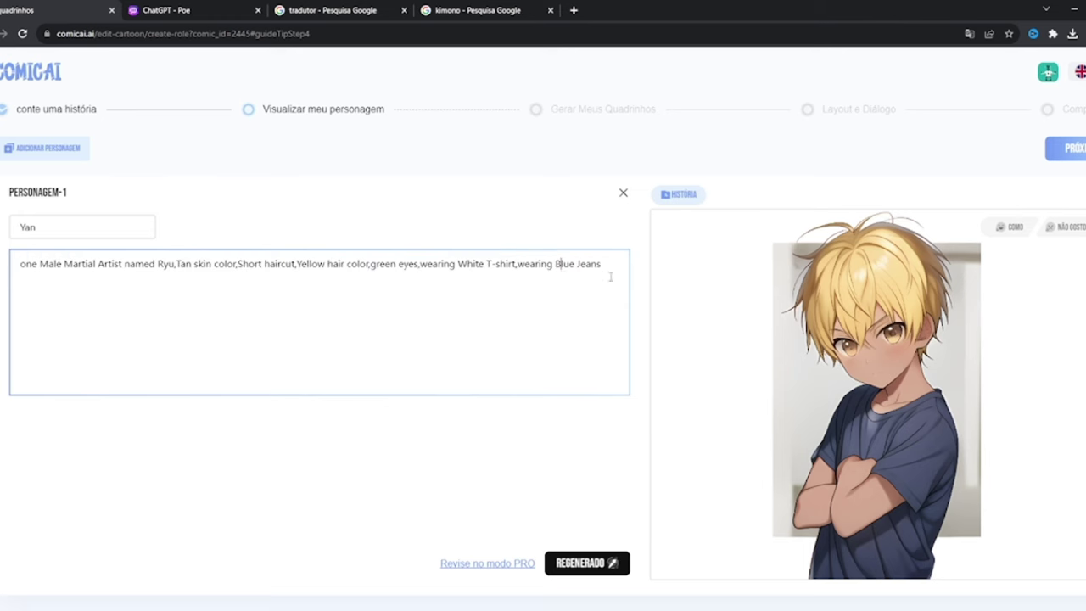
key("ctrl+a")
key("ctrl+v")
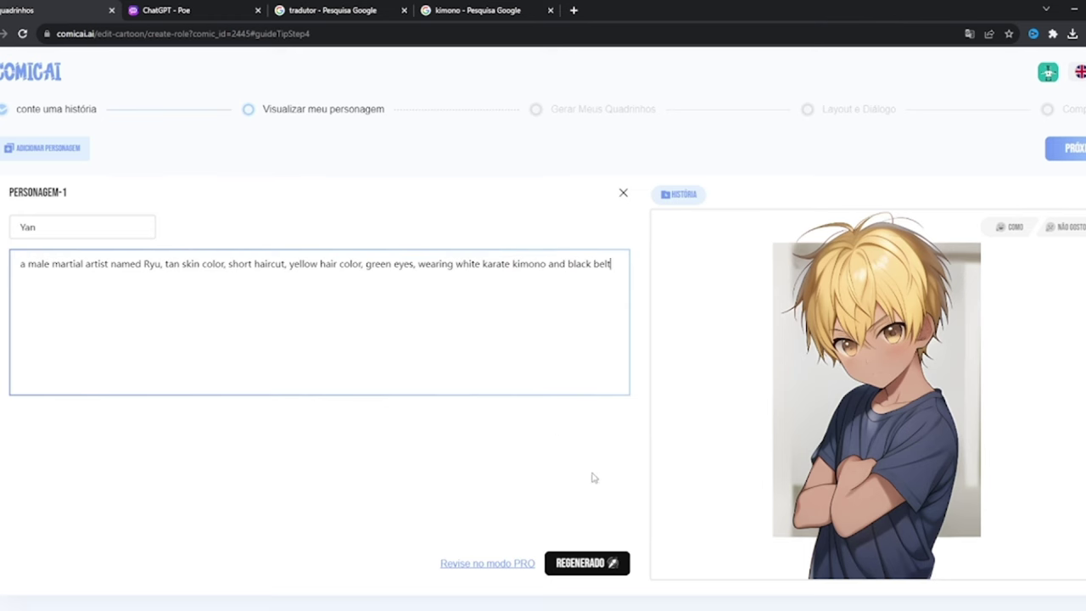
left_click(594, 562)
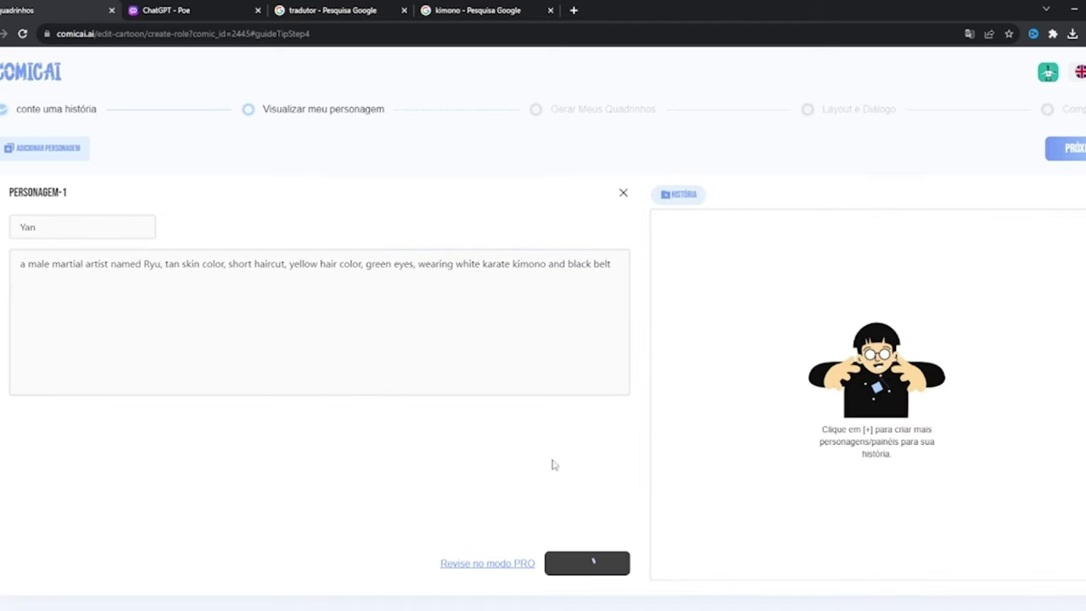
Examine Yan's regenerated image alongside Kazuki's character image and prompt.
scroll(551, 464, "down", 1)
scroll(552, 464, "down", 4)
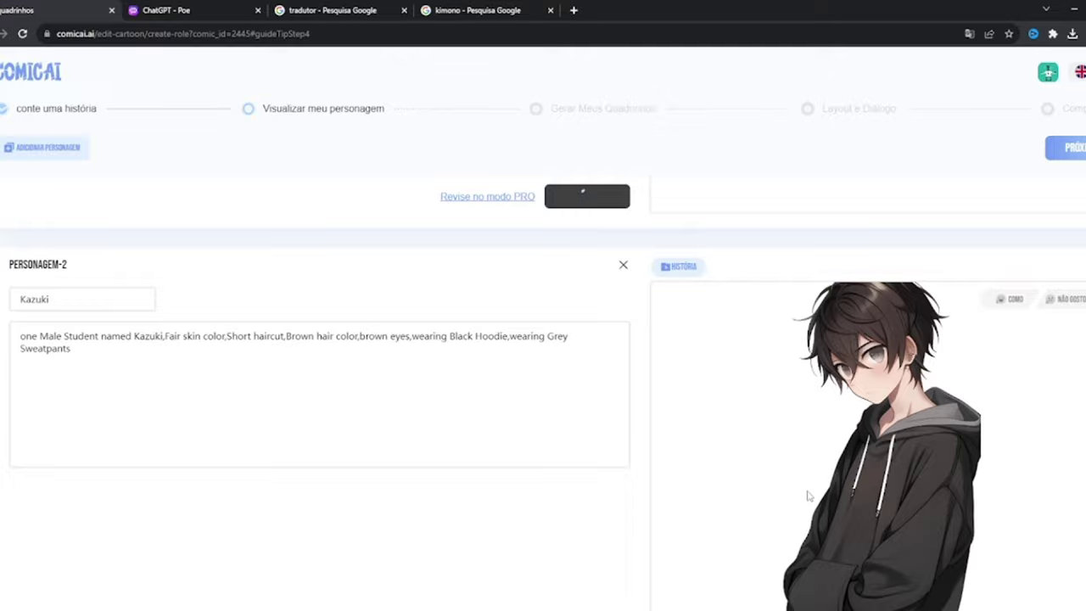
scroll(807, 497, "down", 1)
scroll(807, 497, "up", 5)
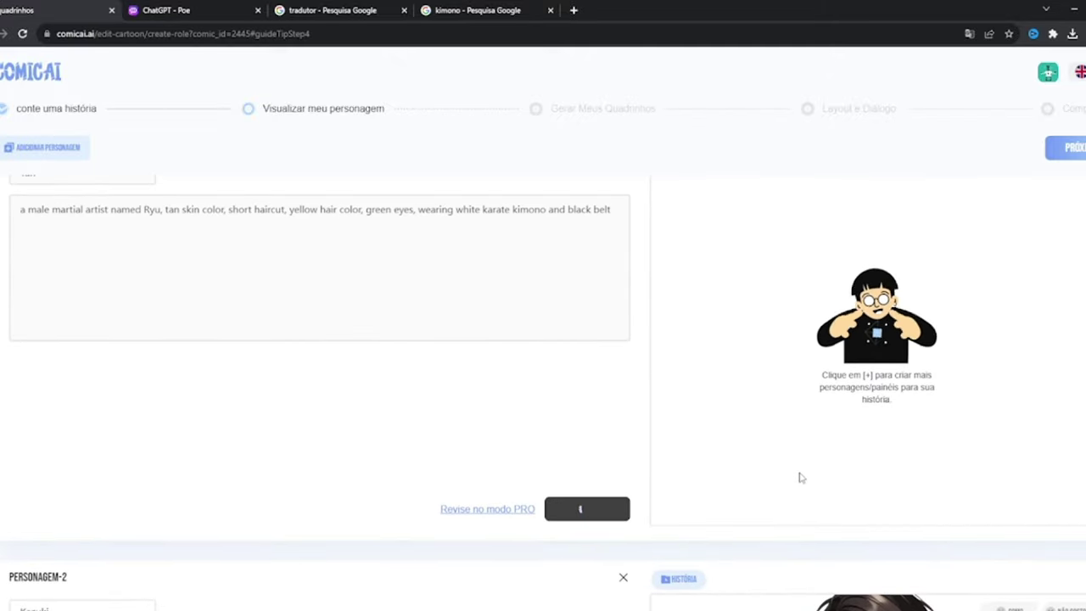
scroll(800, 477, "down", 2)
scroll(800, 477, "up", 2)
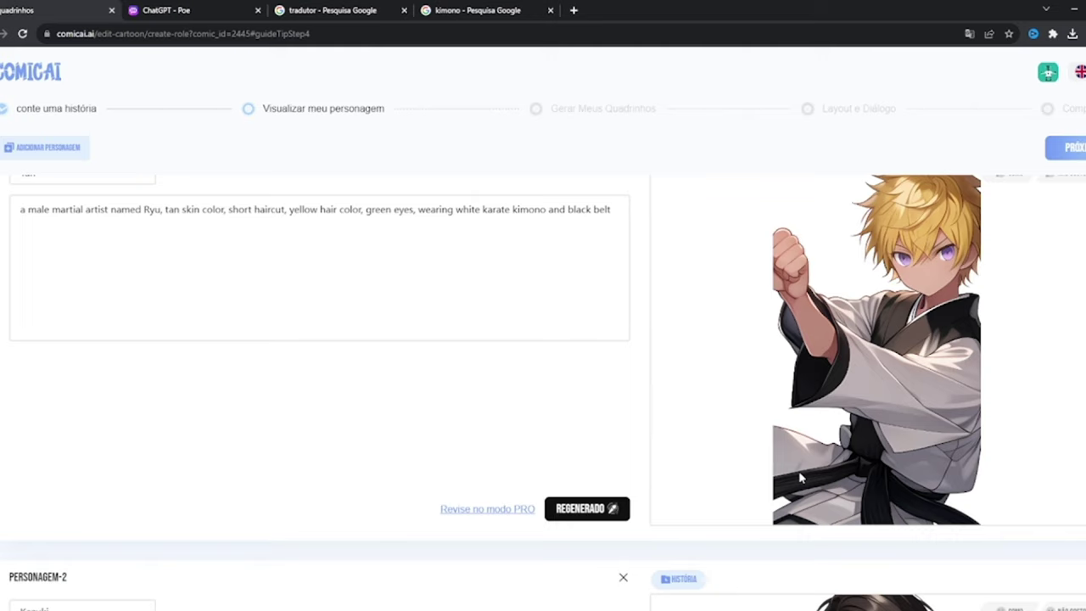
scroll(799, 479, "down", 4)
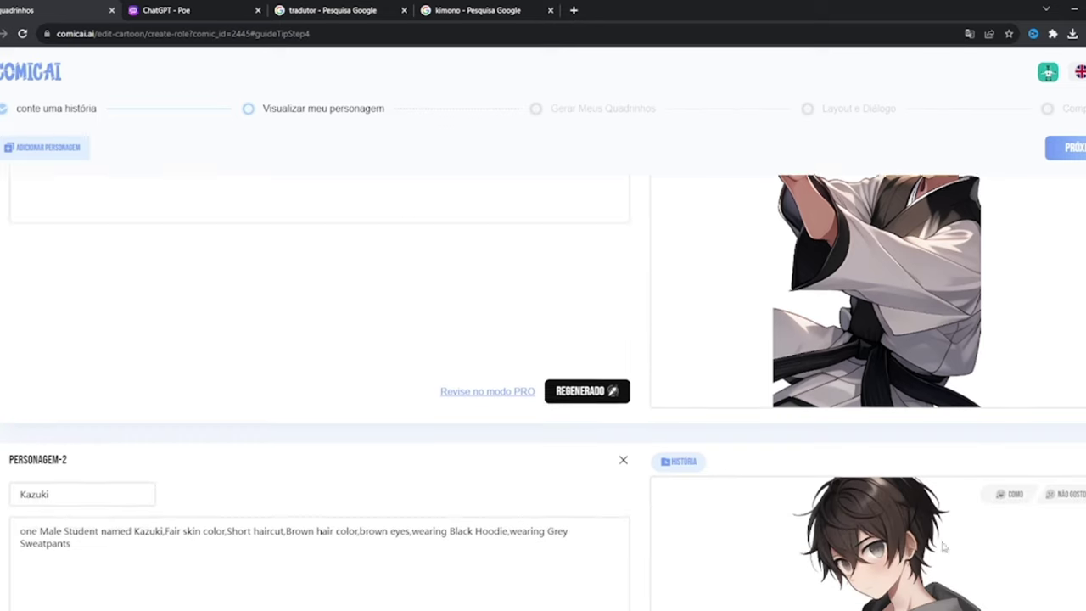
scroll(771, 499, "up", 4)
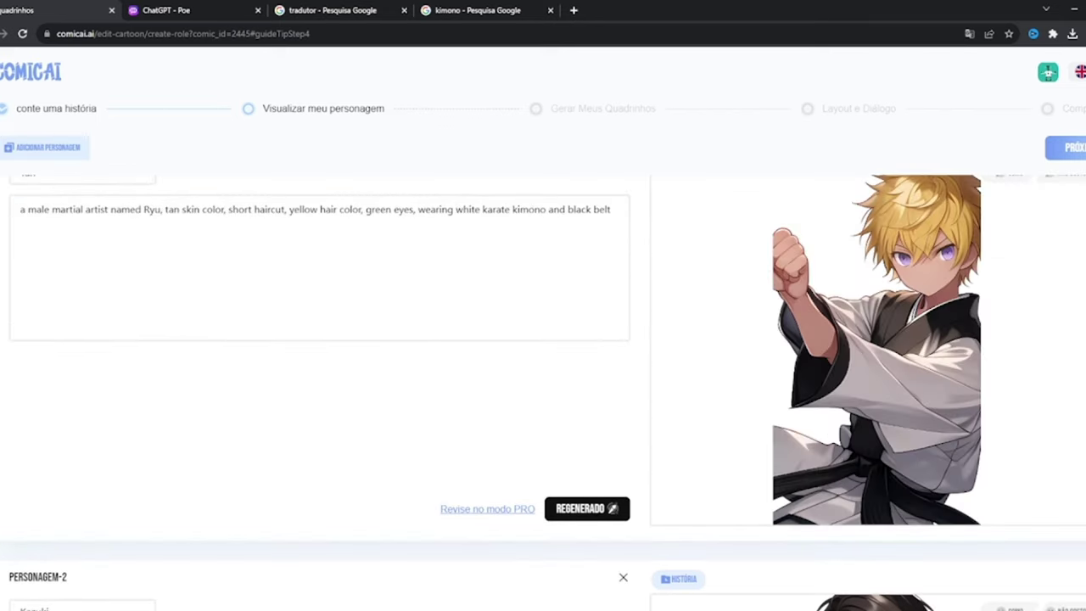
Proceed to the comic generation stage, advance the guide and look over the settings of the first two panels.
left_click(1065, 147)
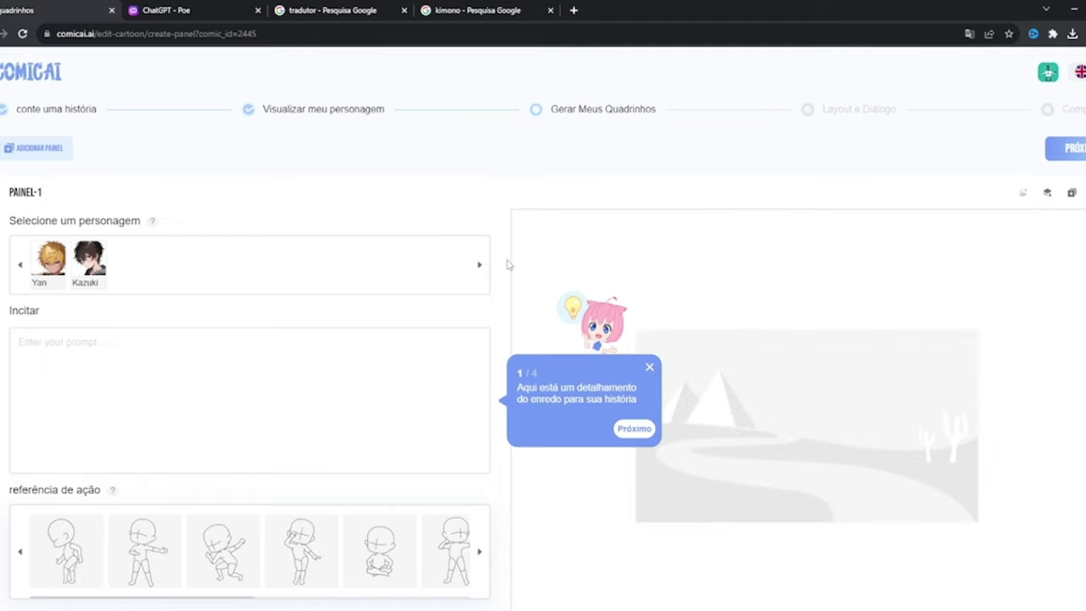
mouse_move(51, 267)
left_click(632, 430)
scroll(306, 392, "down", 2)
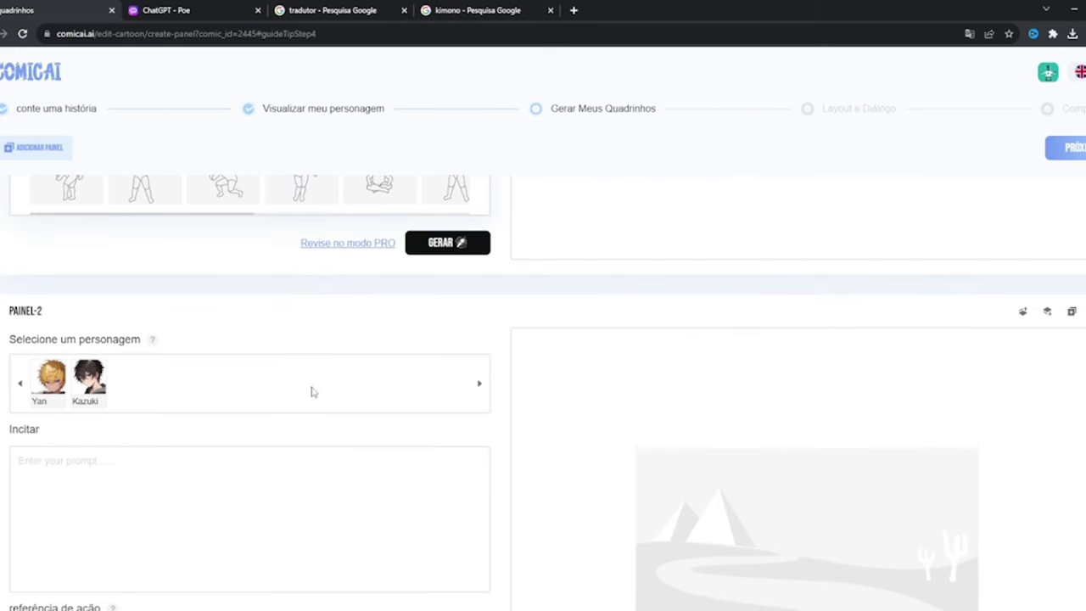
scroll(322, 403, "up", 4)
scroll(323, 402, "down", 2)
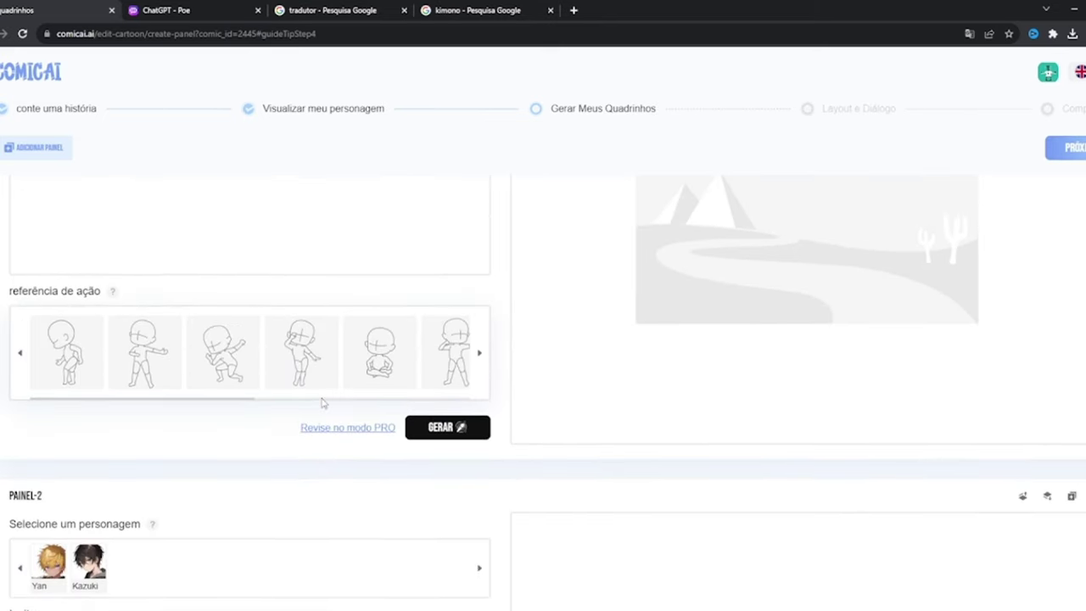
scroll(322, 402, "up", 2)
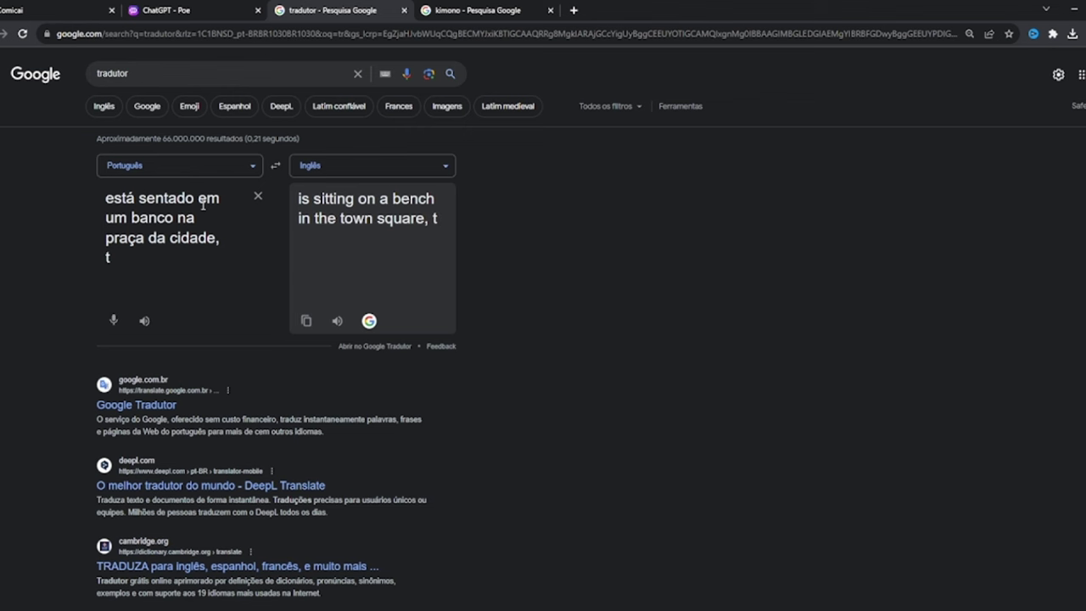
Set panel 1's prompt for Yan to "Yan, is sitting on a bench in the town square," and browse its action references.
key("BackSpace")
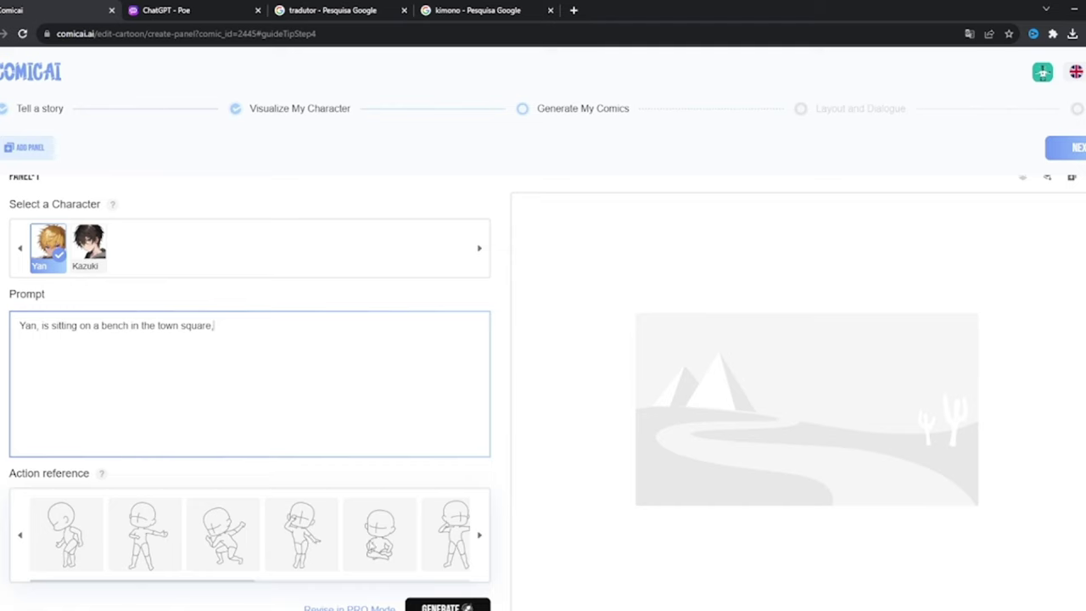
scroll(385, 485, "down", 1)
left_click(478, 475)
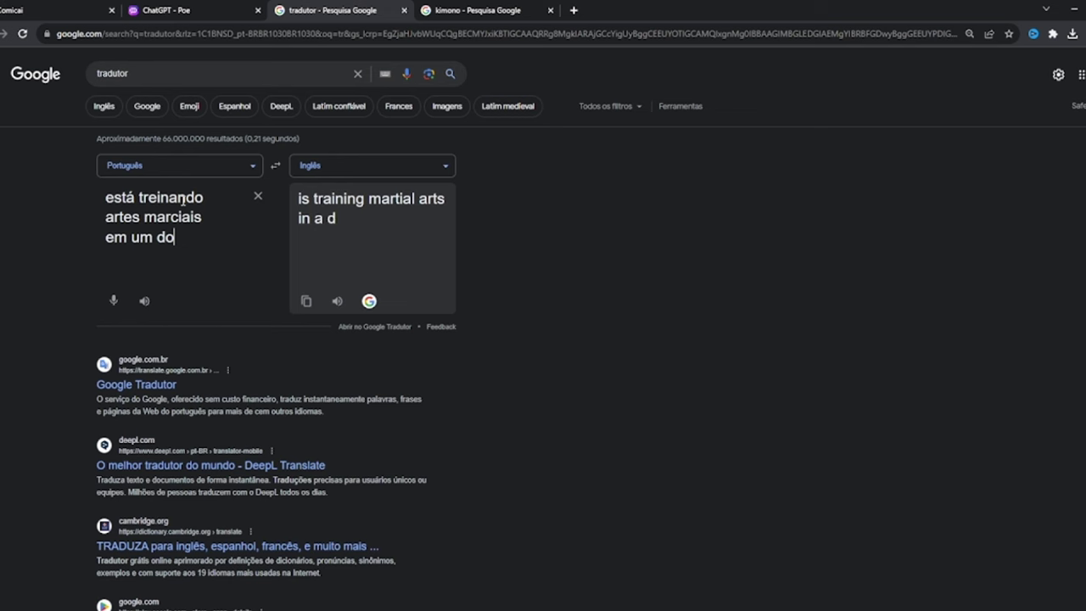
Translate "está treinando artes marciais em um dojo" into English and use the result as Yan's prompt in panel 1.
type("jo")
left_click(307, 302)
left_click(169, 10)
left_click(43, 11)
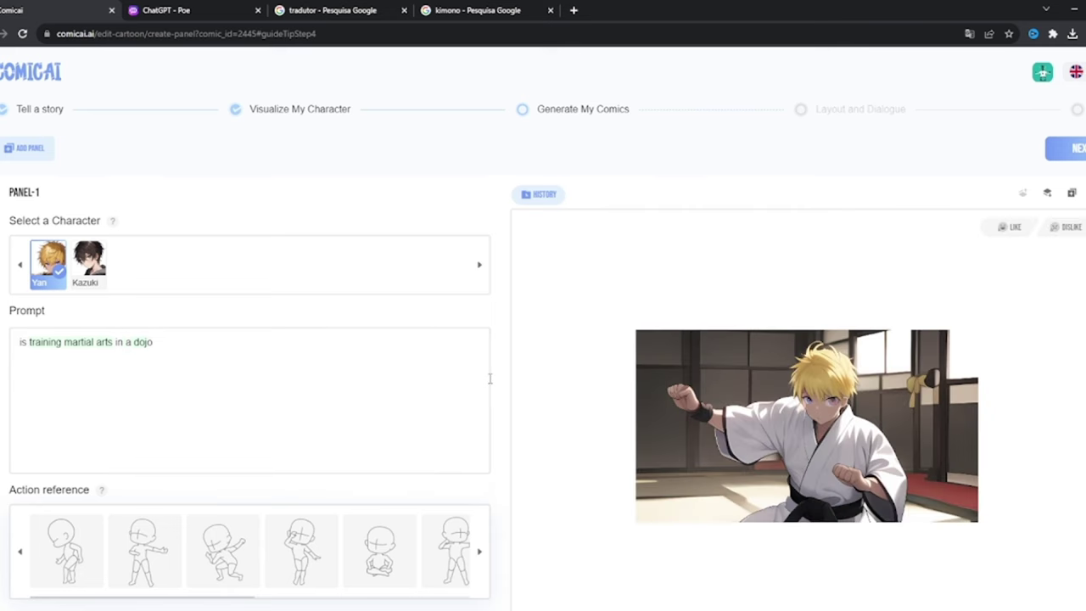
Translate "está treinando artes marciais, socando um saco de pancadas, em um dojo," and paste the English text into panel 2's prompt.
scroll(704, 421, "down", 1)
scroll(721, 417, "up", 1)
scroll(493, 377, "down", 2)
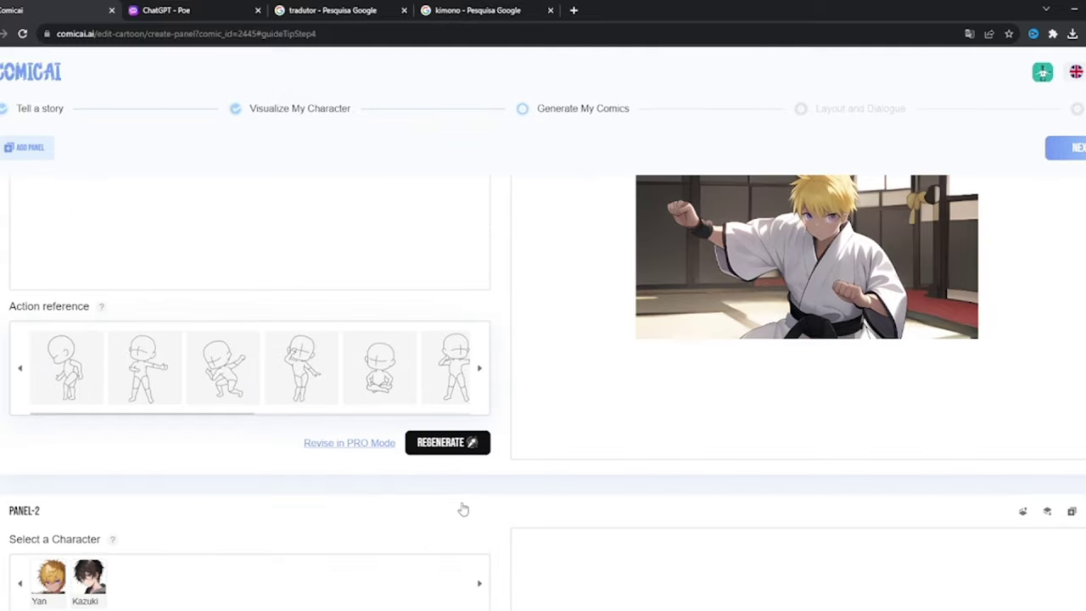
scroll(315, 495, "down", 3)
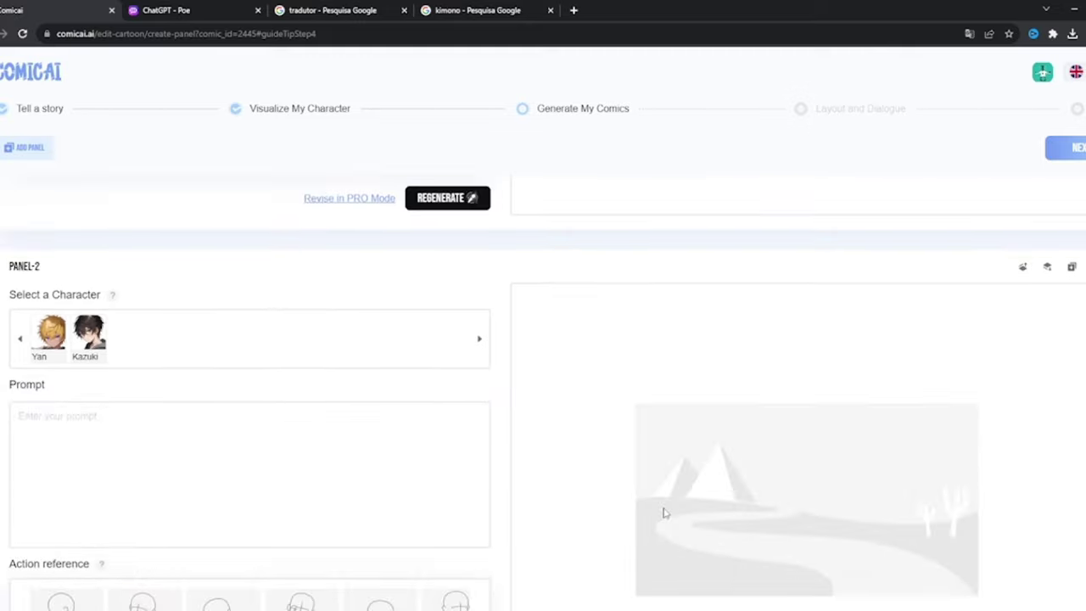
left_click(331, 10)
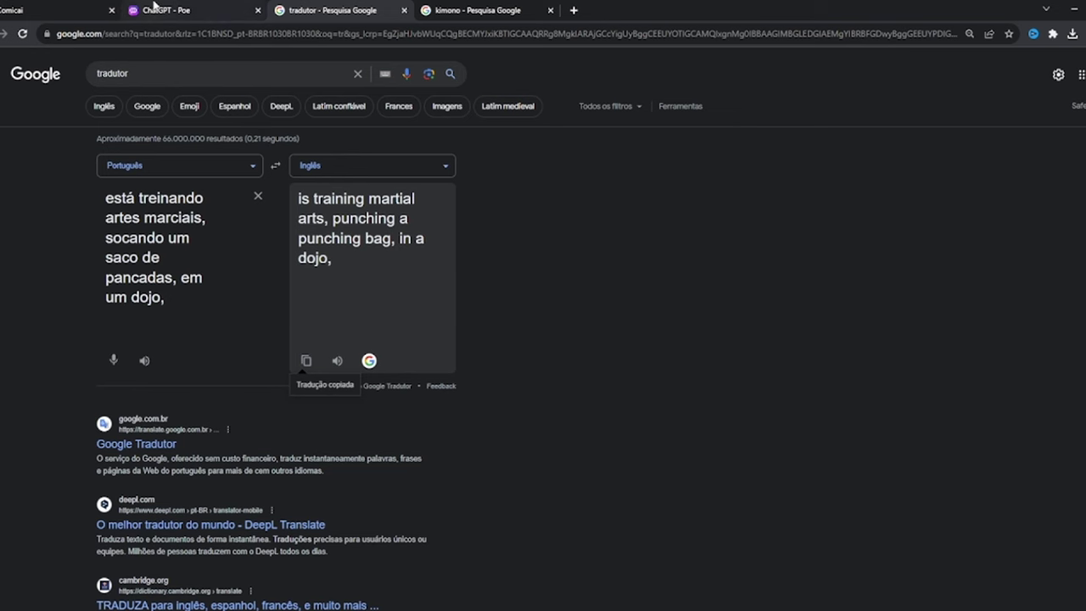
left_click(85, 10)
scroll(195, 334, "down", 2)
left_click(382, 348)
key("ctrl+v")
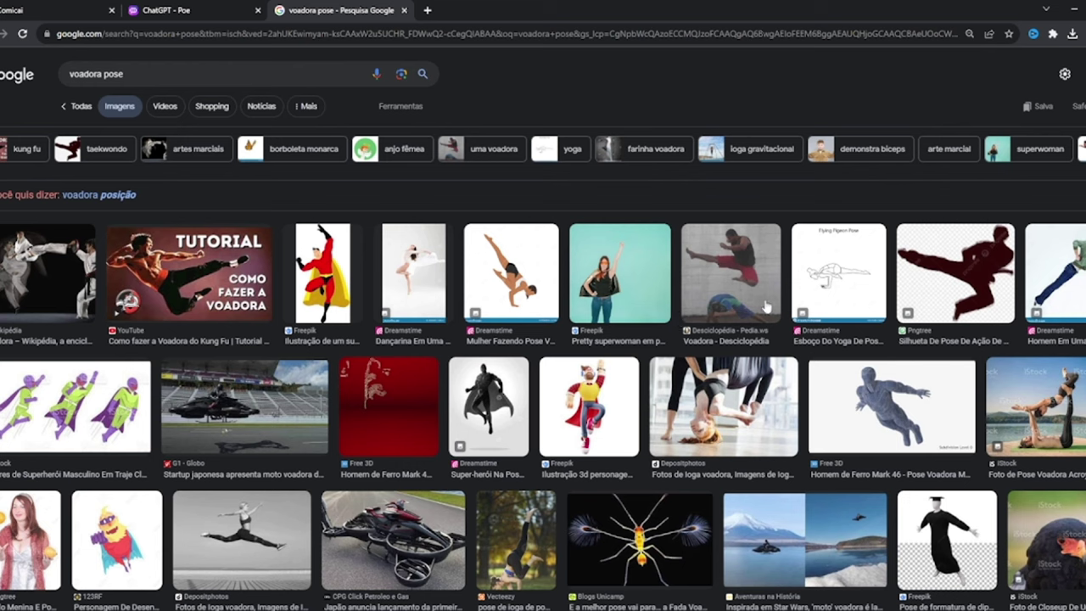
Save the PNGWing flying kick silhouette from the "voadora pose" images to Downloads and regenerate panel 2 with it as action reference.
left_click(915, 269)
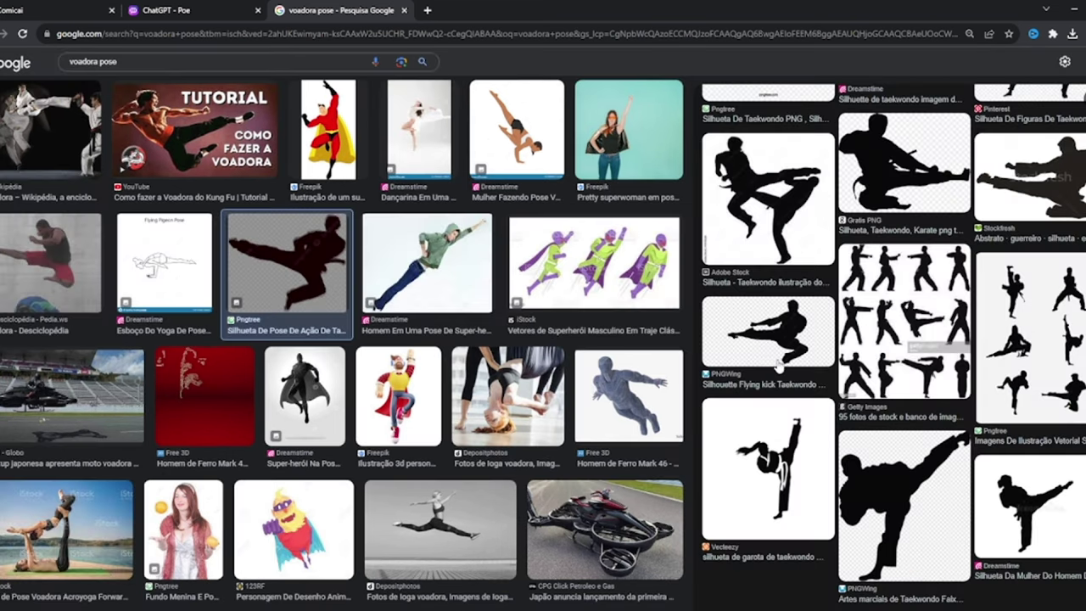
left_click(779, 348)
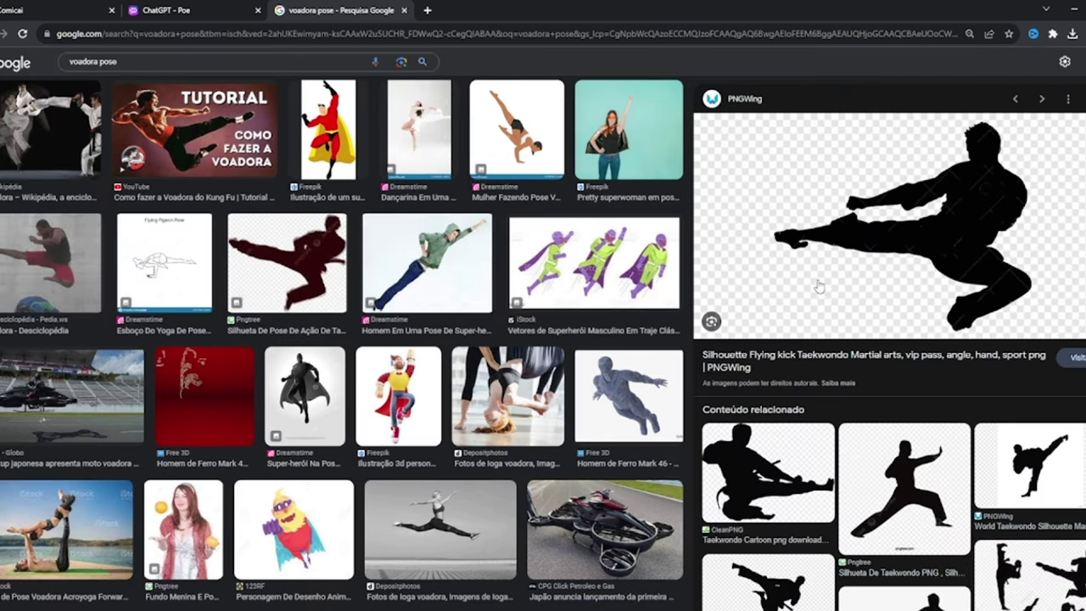
right_click(818, 276)
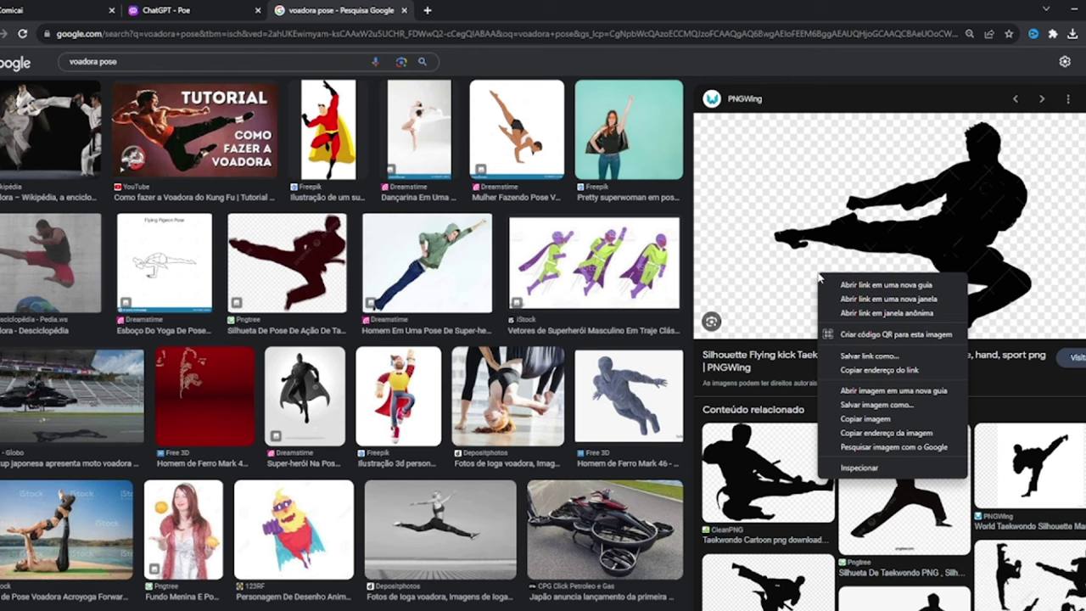
left_click(866, 412)
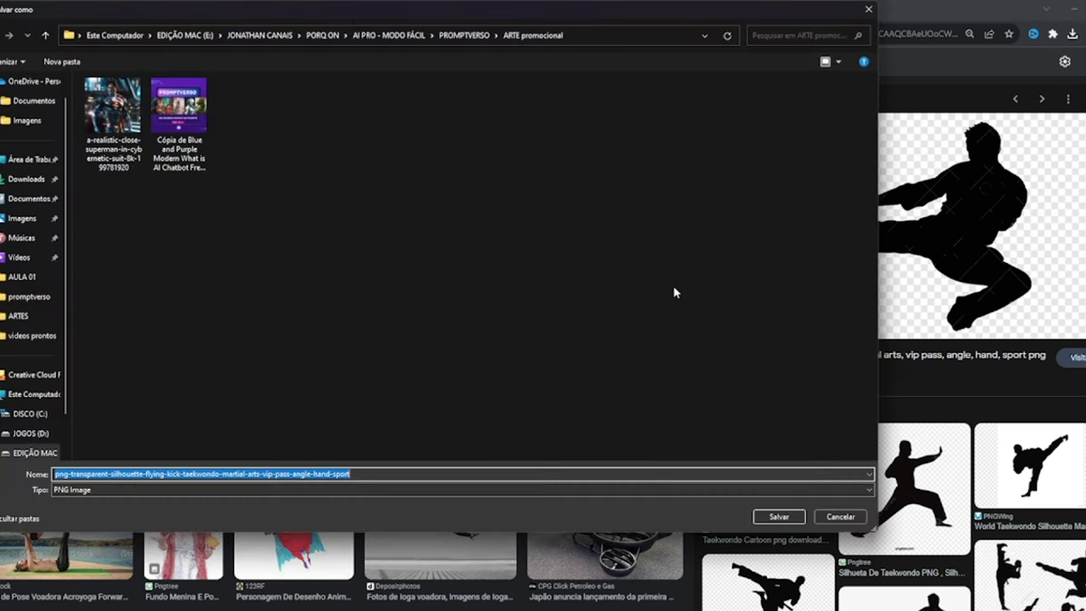
left_click(26, 178)
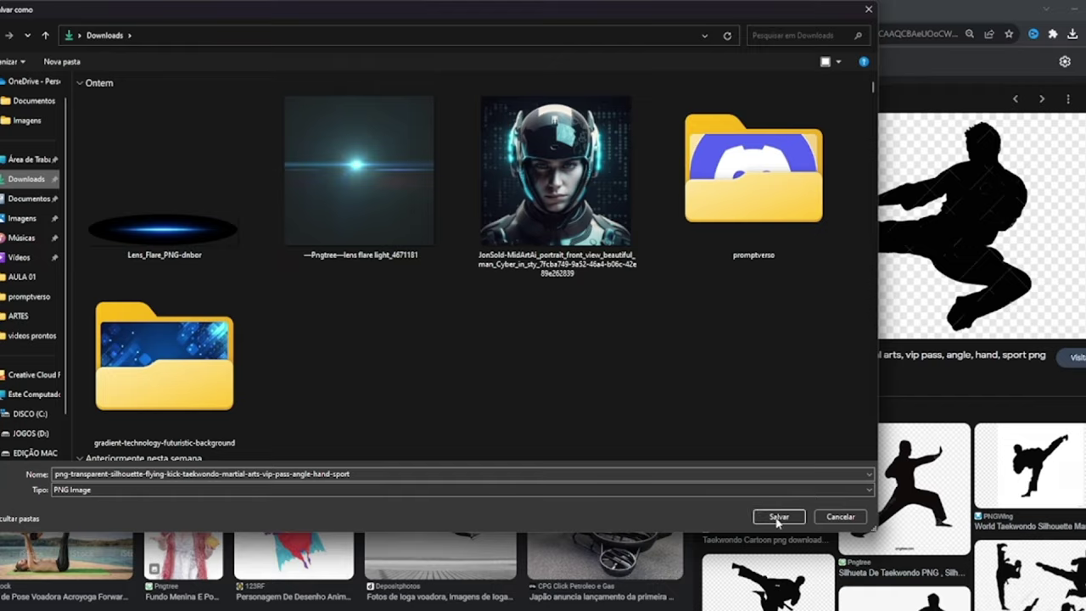
left_click(777, 516)
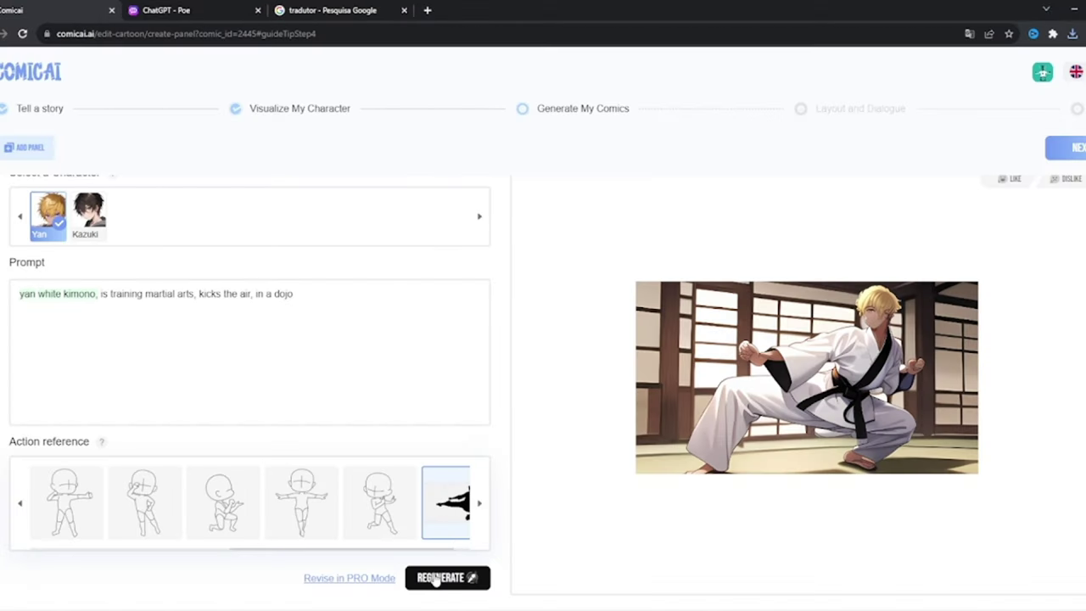
left_click(435, 579)
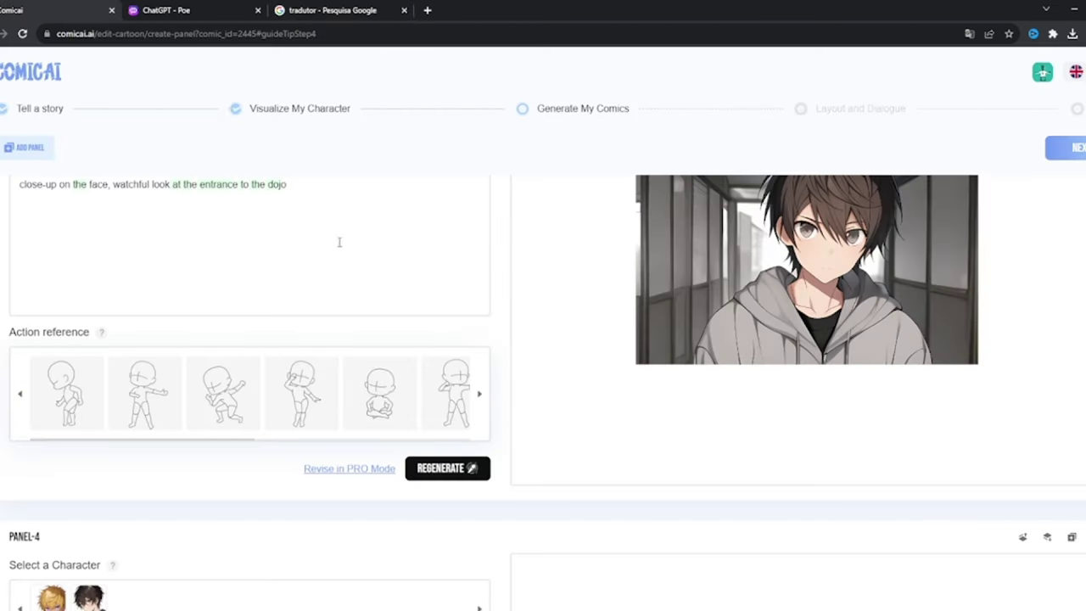
Review the images and prompts of the generated panels, and browse panel 6's action references through to the custom upload slot.
scroll(582, 353, "up", 2)
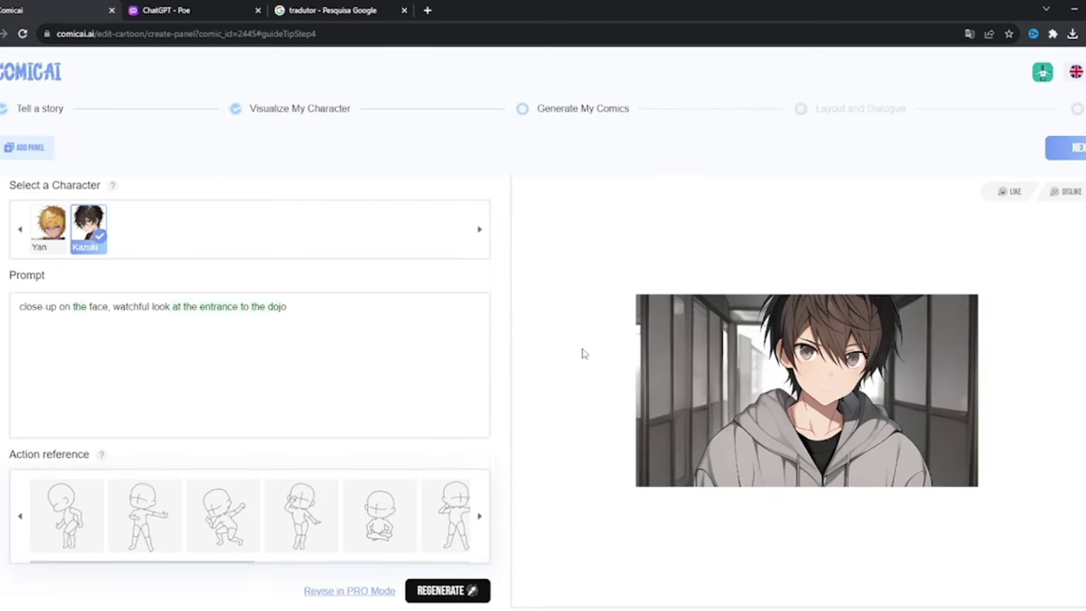
scroll(582, 353, "down", 7)
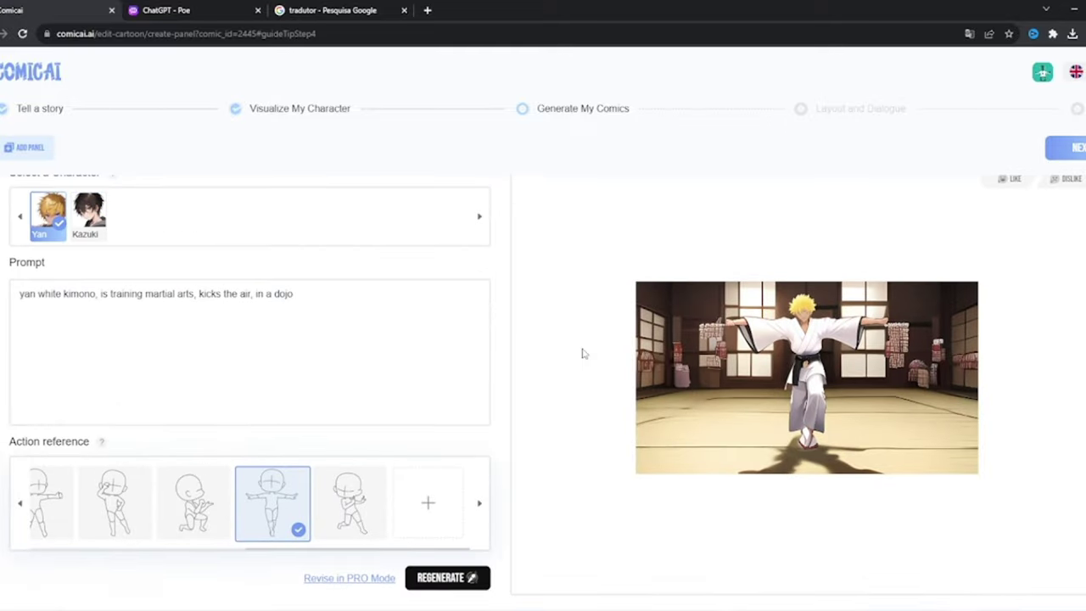
scroll(581, 352, "up", 2)
scroll(582, 353, "up", 3)
scroll(581, 353, "down", 10)
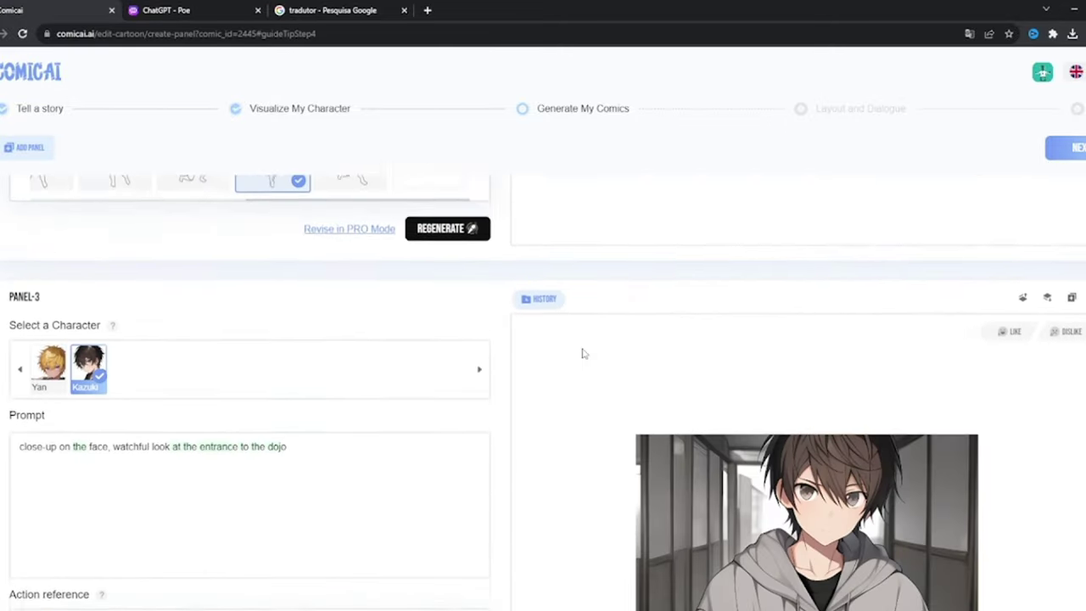
scroll(582, 353, "down", 10)
scroll(204, 508, "down", 2)
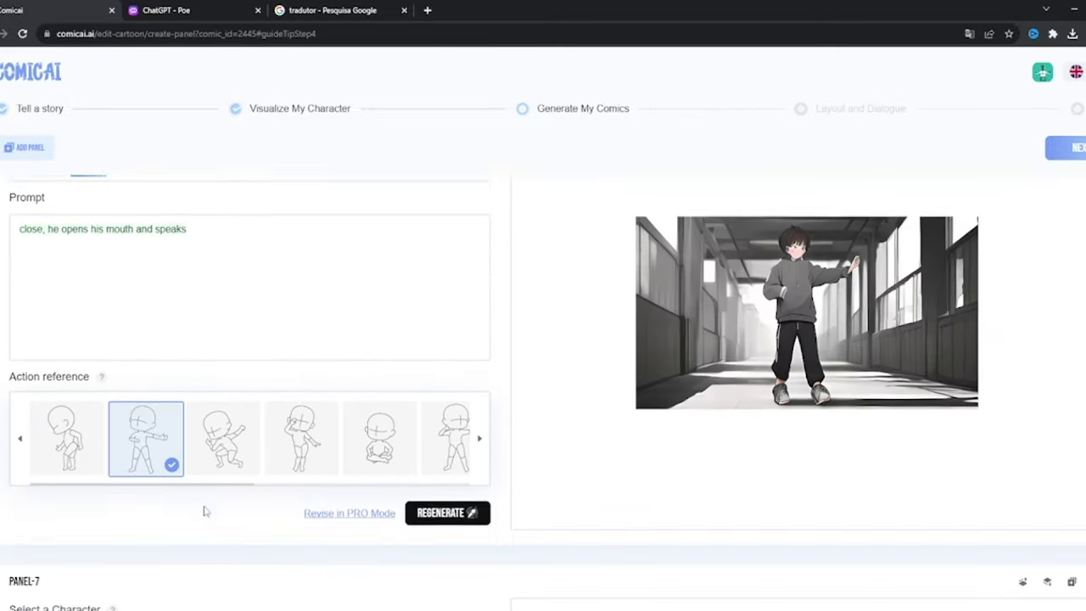
left_click(479, 432)
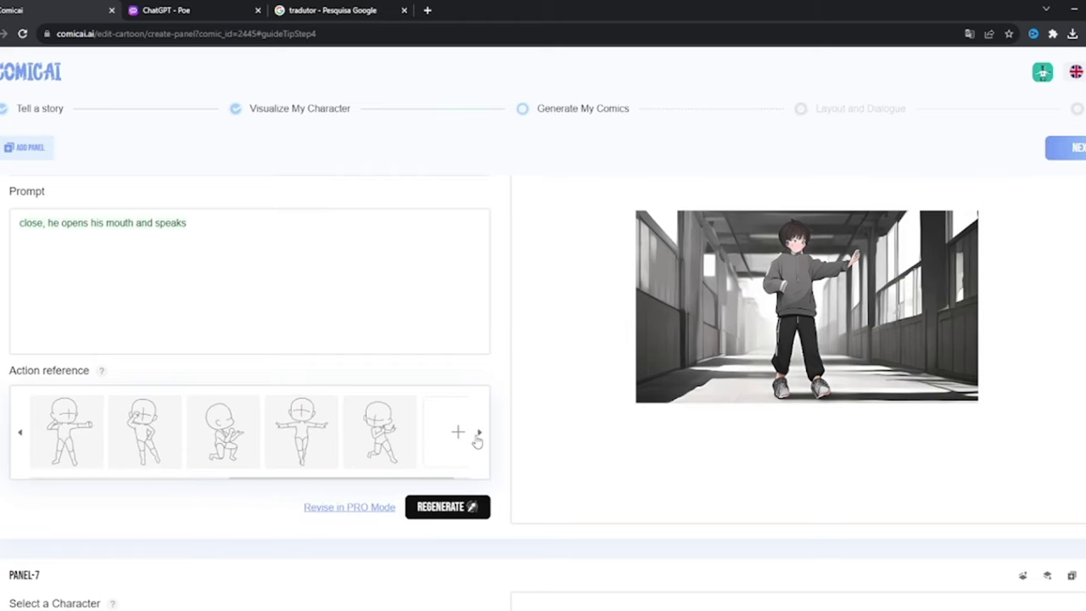
Remove panel 6's action reference and regenerate its image from the prompt "close, he opens his mouth and speaks".
left_click(20, 432)
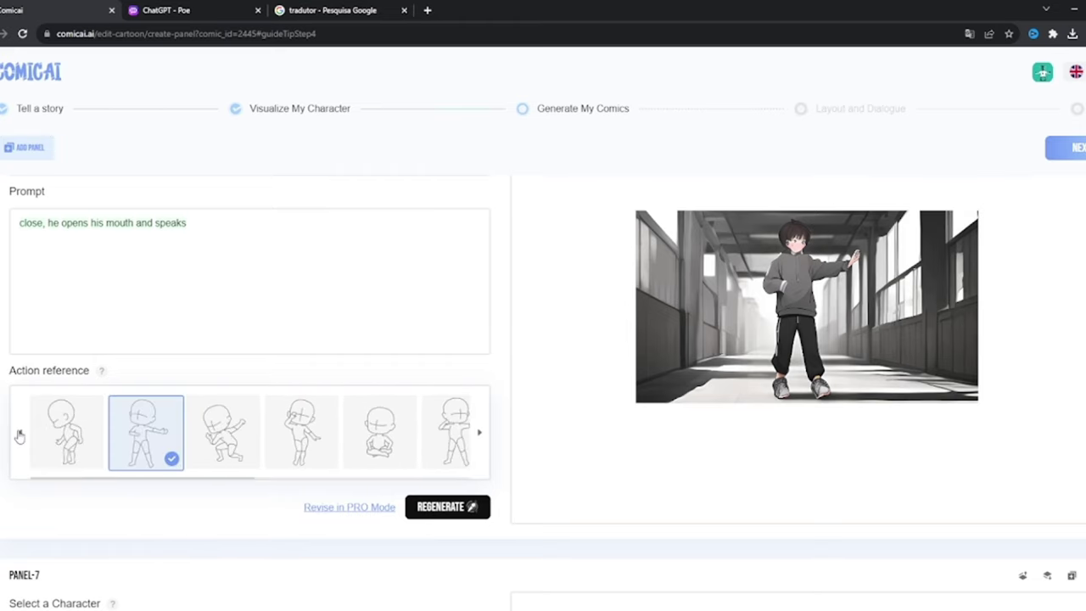
left_click(159, 445)
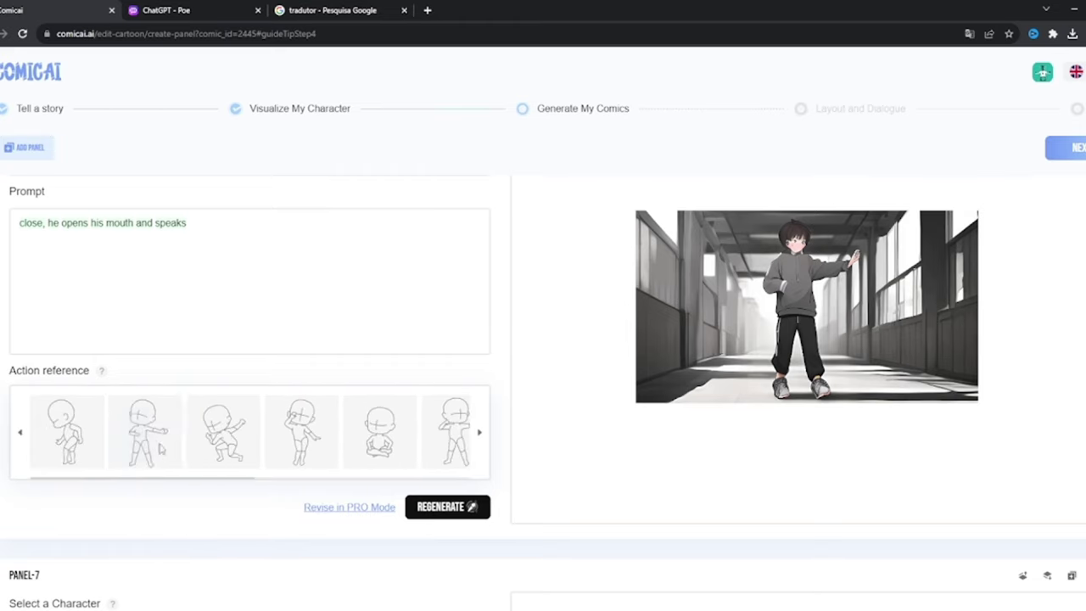
left_click(452, 507)
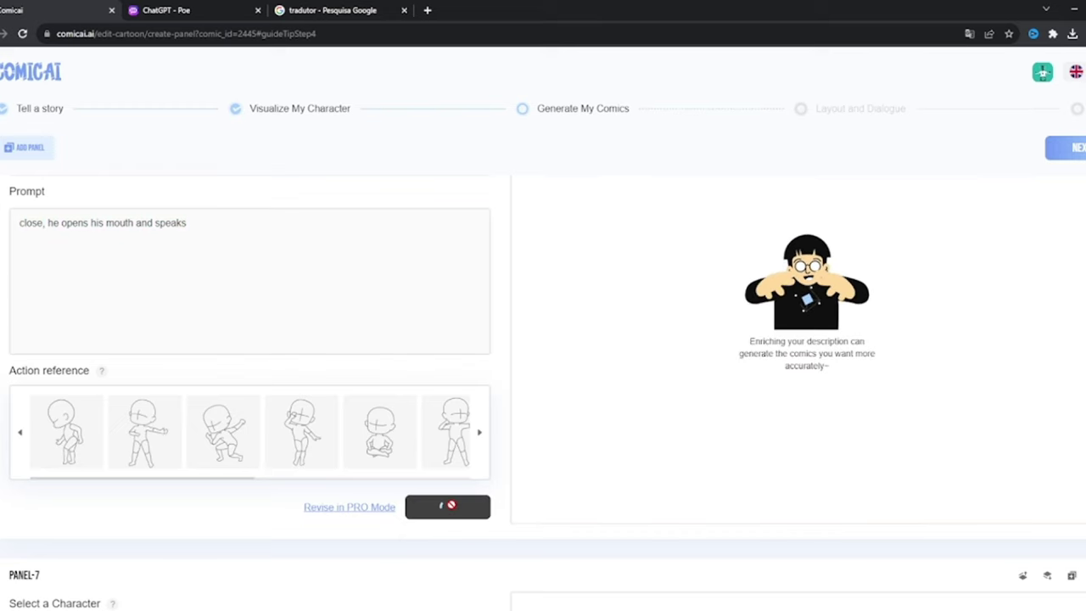
scroll(451, 501, "up", 3)
scroll(451, 492, "up", 10)
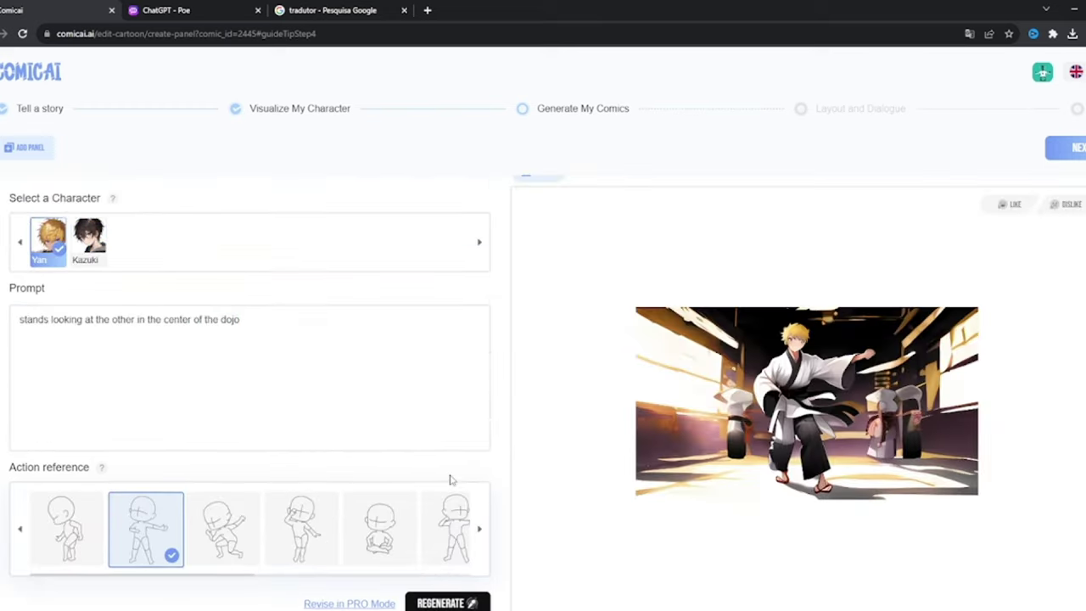
scroll(450, 480, "up", 8)
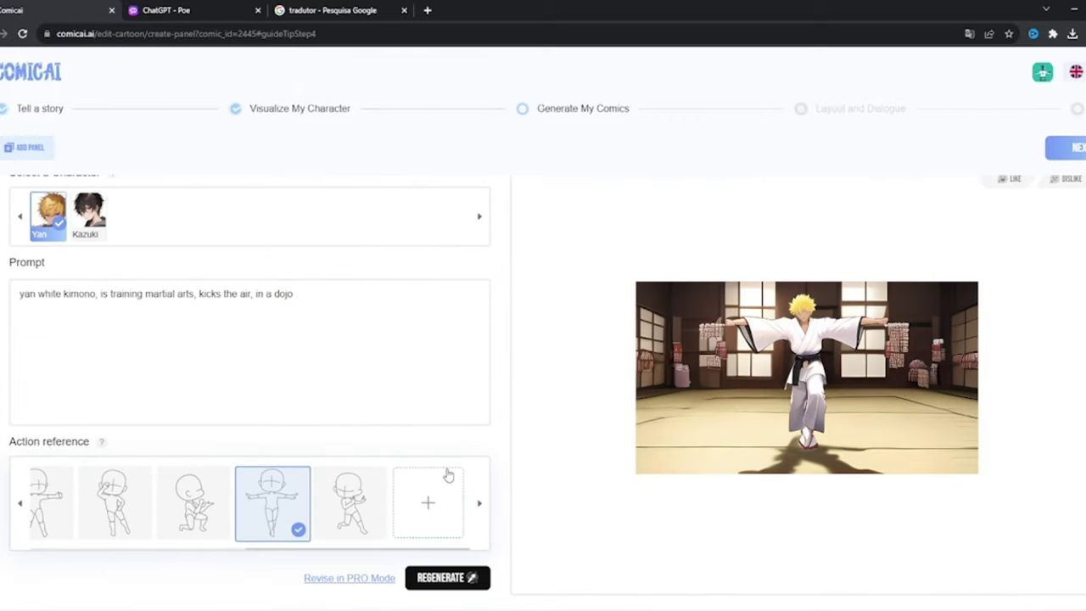
scroll(449, 474, "down", 4)
scroll(447, 473, "down", 15)
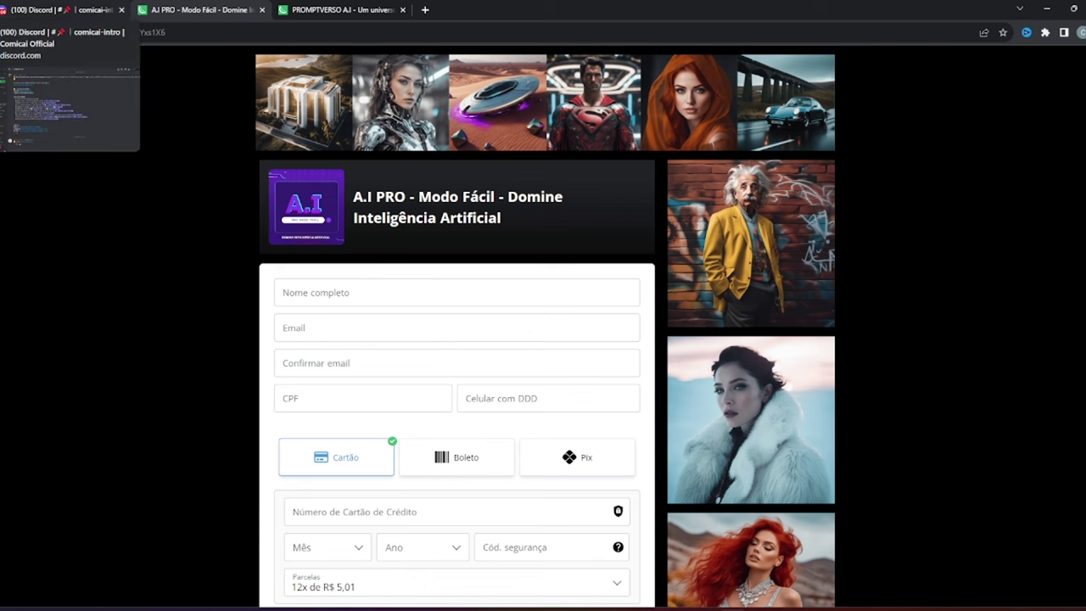
Switch to Discord and look through the shared image prompts, enlarging the ballet dancer image set.
left_click(335, 9)
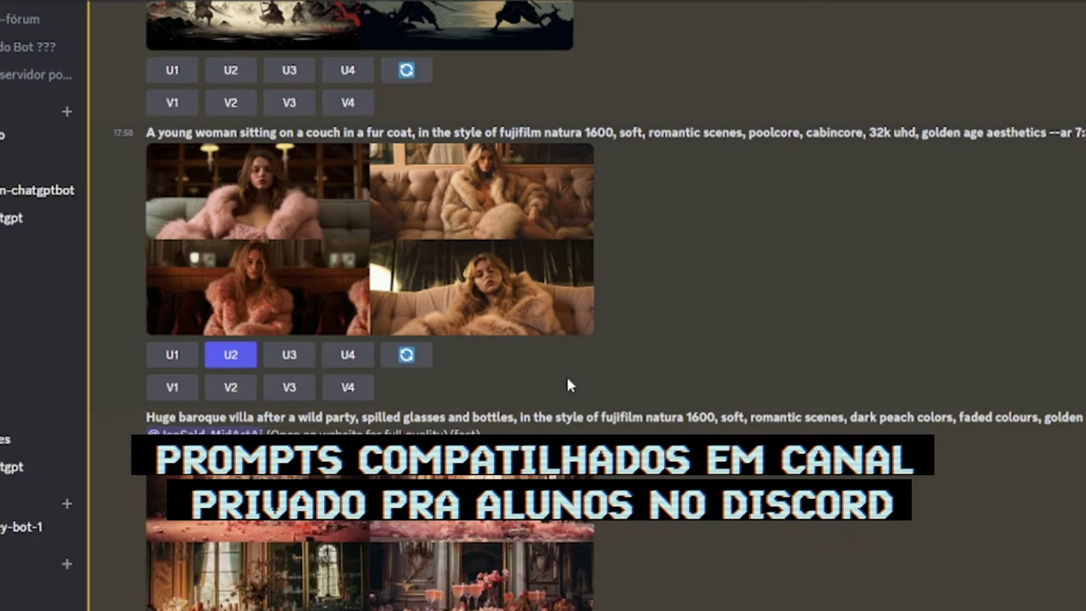
scroll(566, 378, "up", 10)
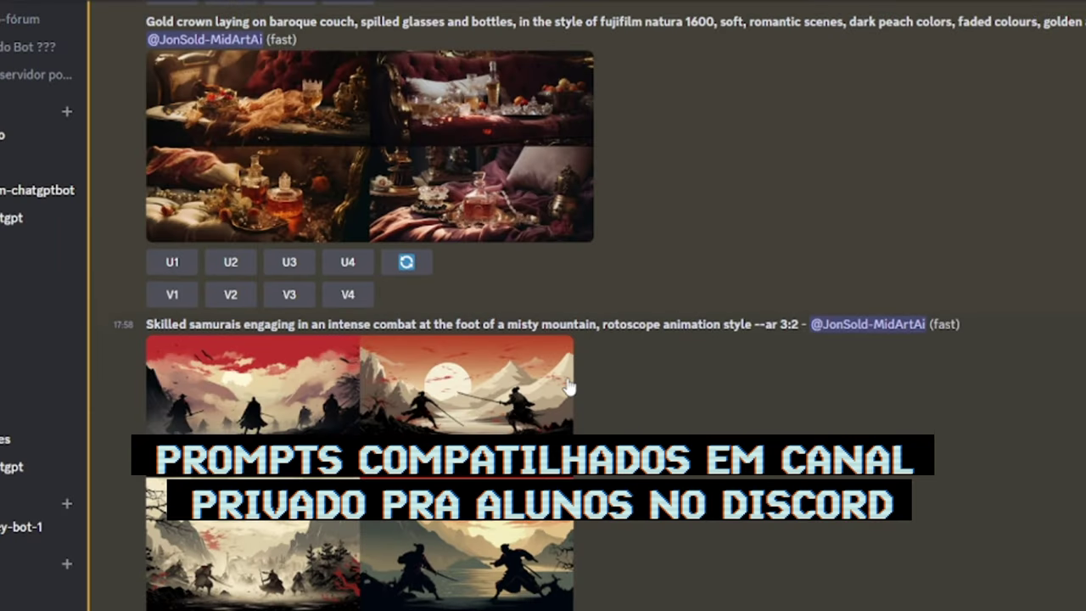
left_click(566, 386)
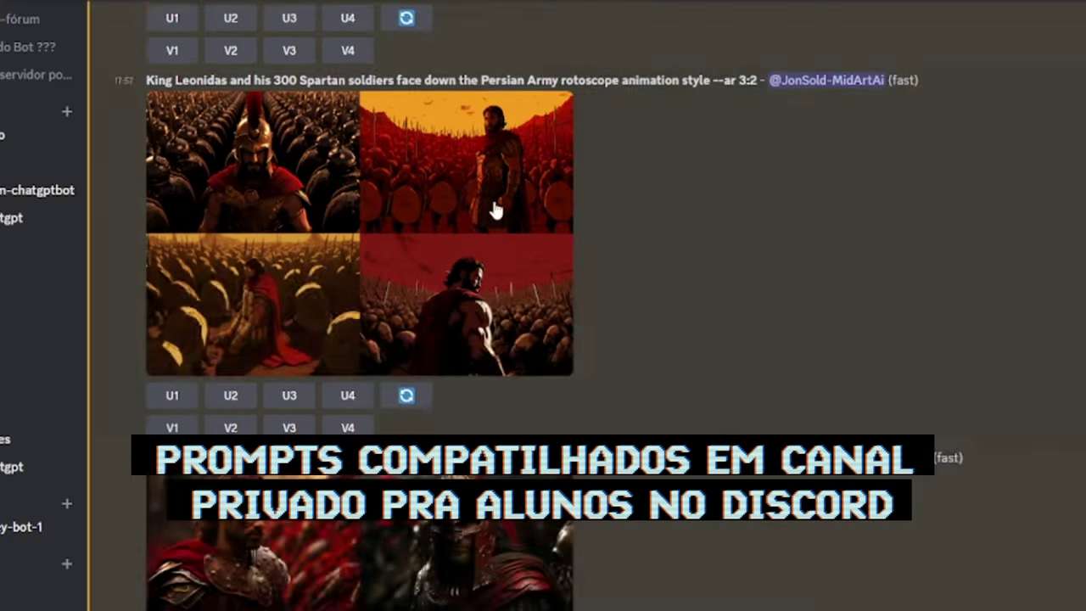
scroll(421, 245, "up", 5)
left_click(402, 236)
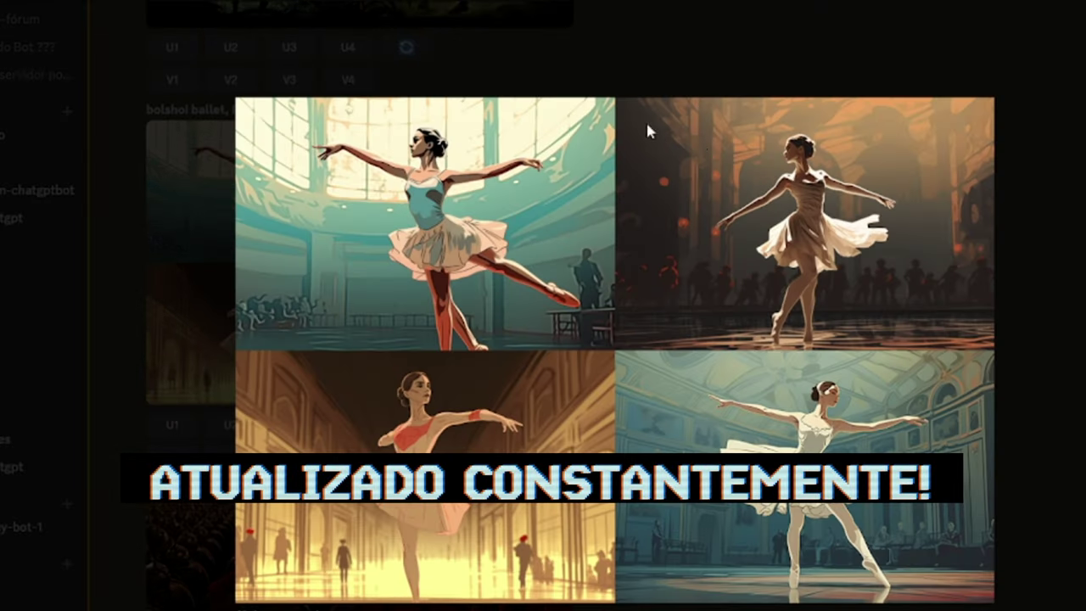
left_click(1062, 394)
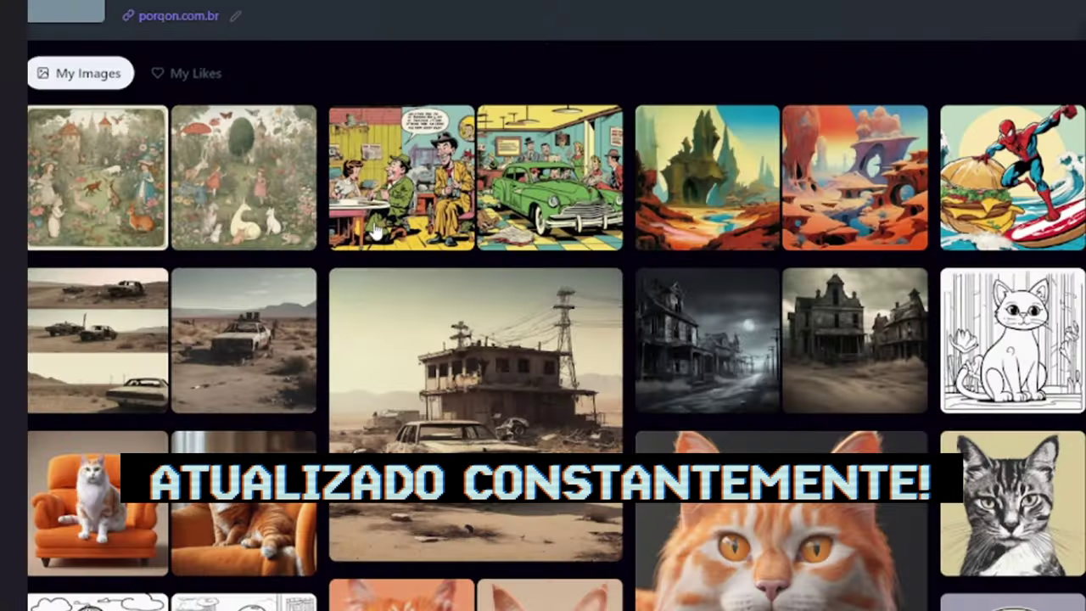
Browse the My Images gallery in Playground AI and read the prompt of the cybernetic man-and-machine portrait.
left_click(396, 189)
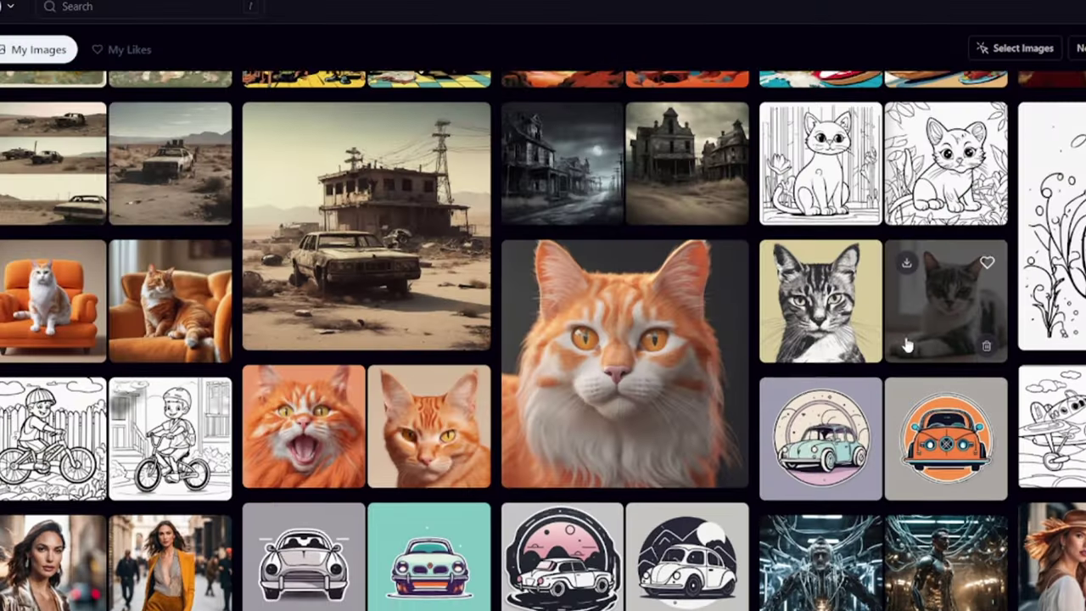
scroll(855, 180, "down", 5)
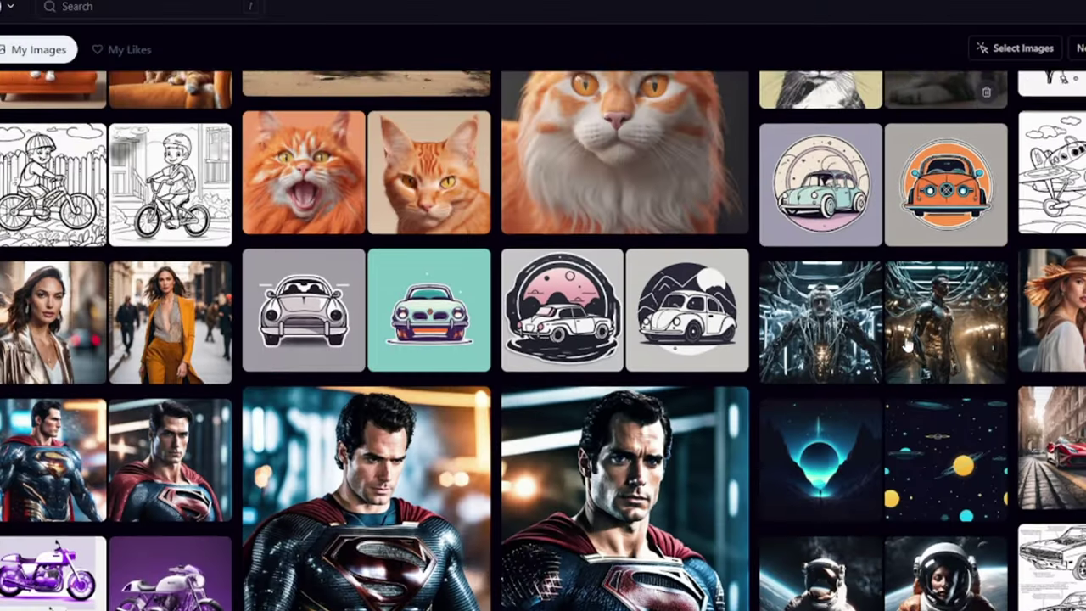
left_click(854, 180)
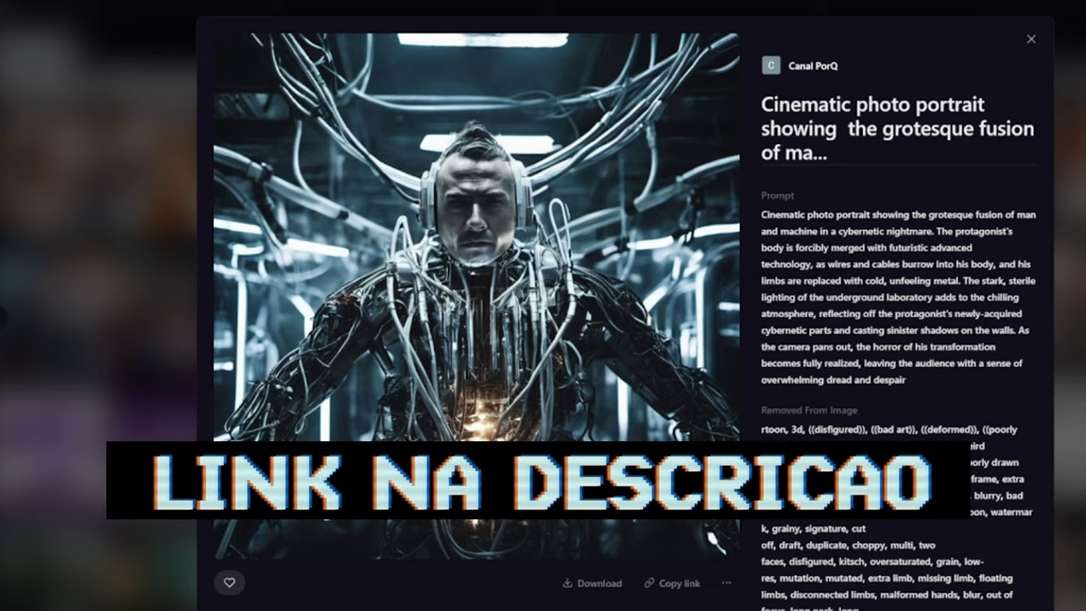
key("Escape")
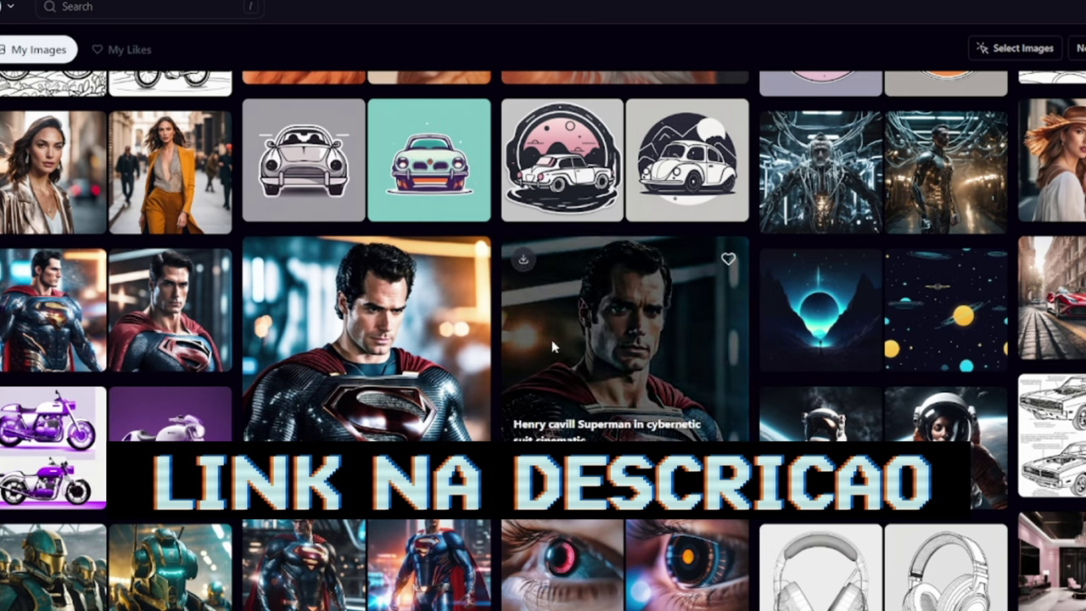
left_click(552, 339)
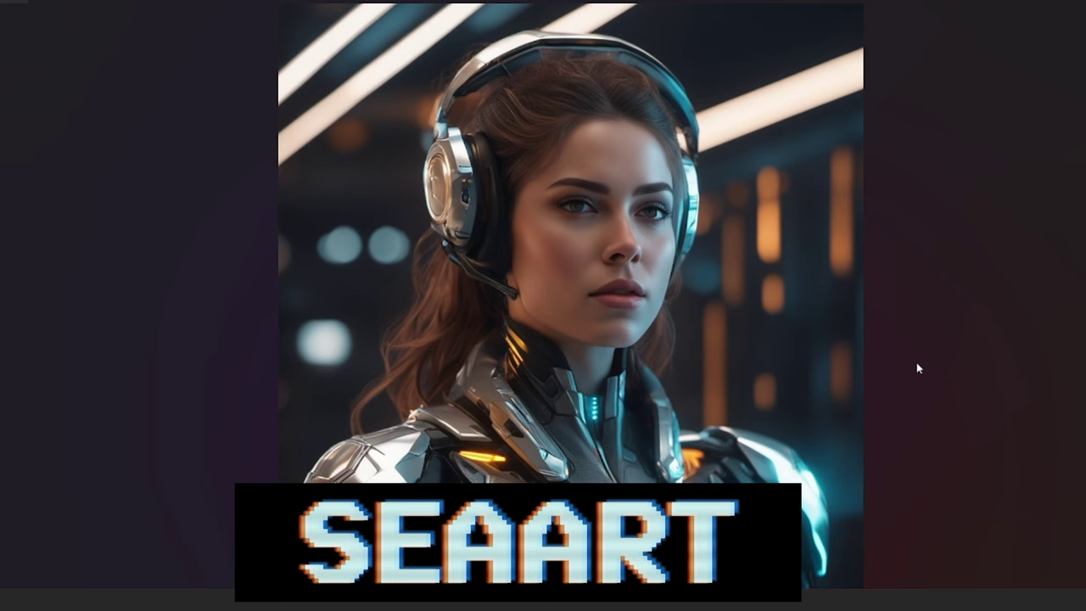
Examine the Free plan's daily image allowance and commercial use terms.
left_click(644, 361)
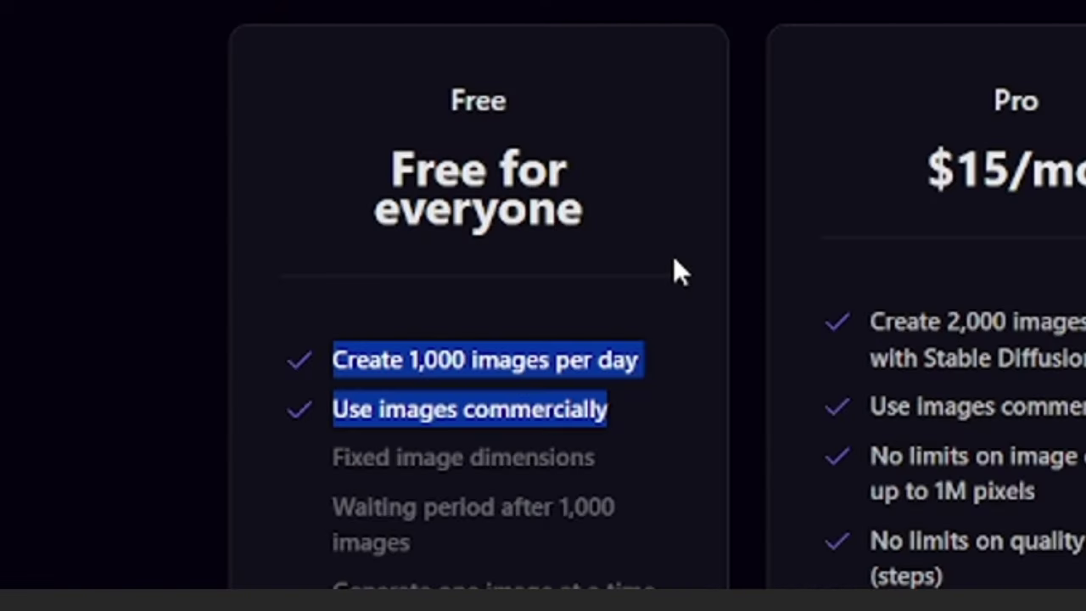
left_click_drag(607, 409, 325, 365)
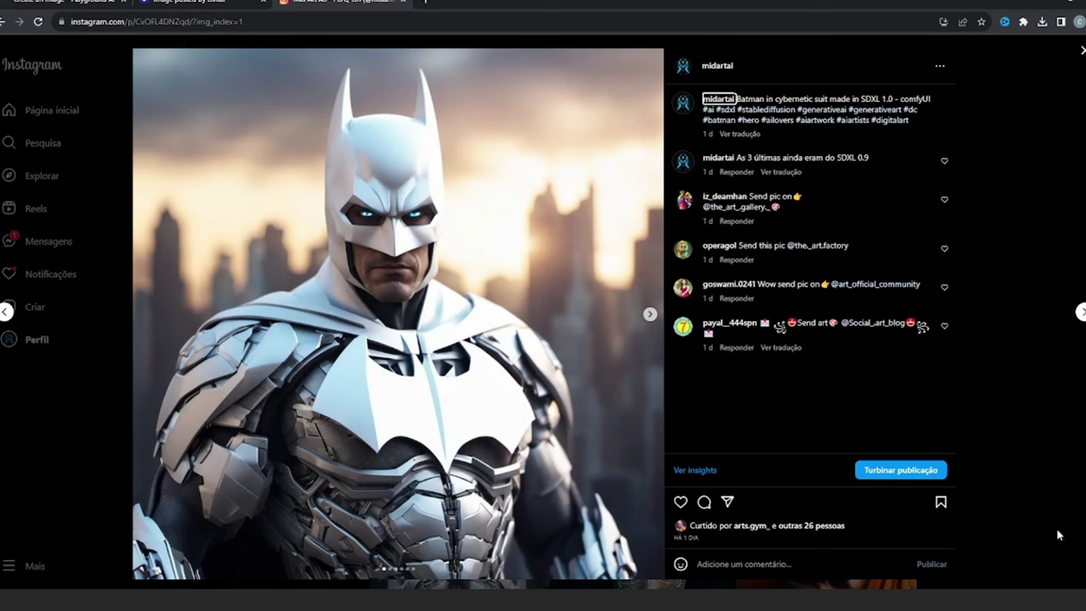
Switch to Instagram and page through the images of the "Batman in cybernetic suit" post.
left_click(649, 316)
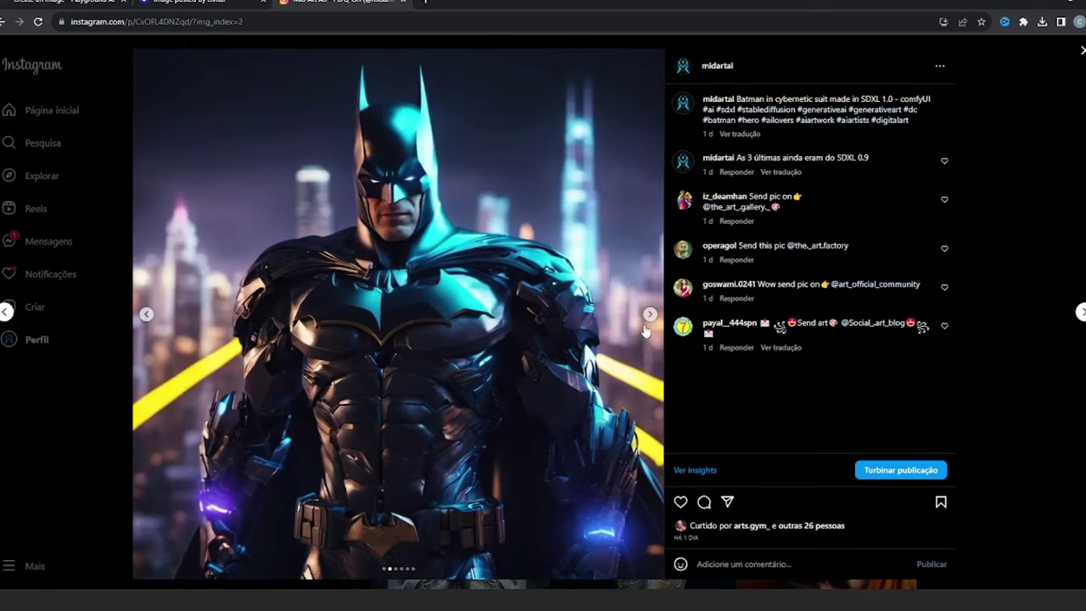
left_click(647, 319)
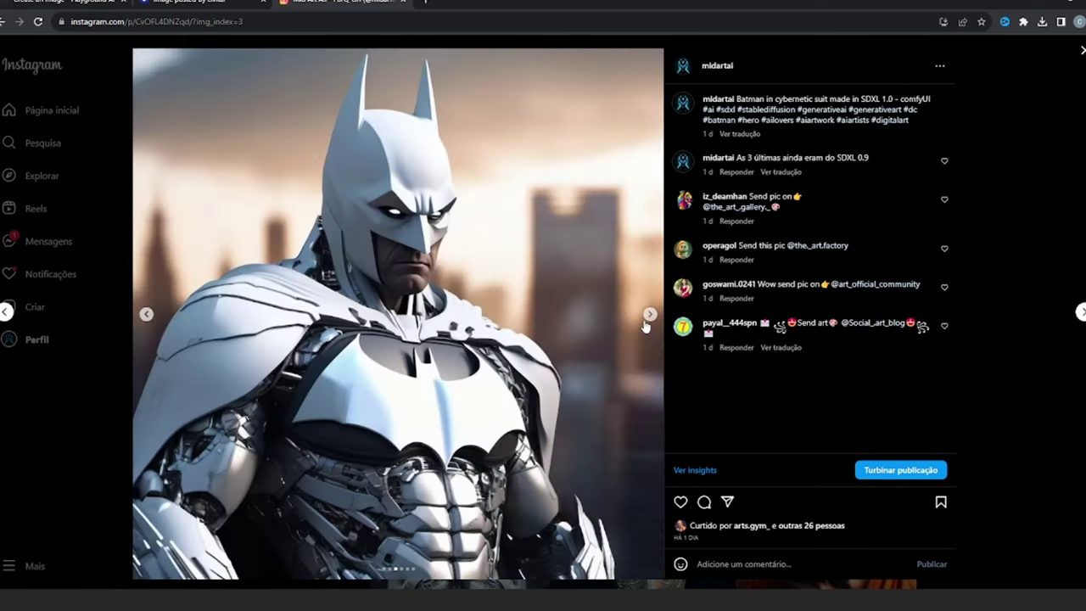
left_click(647, 319)
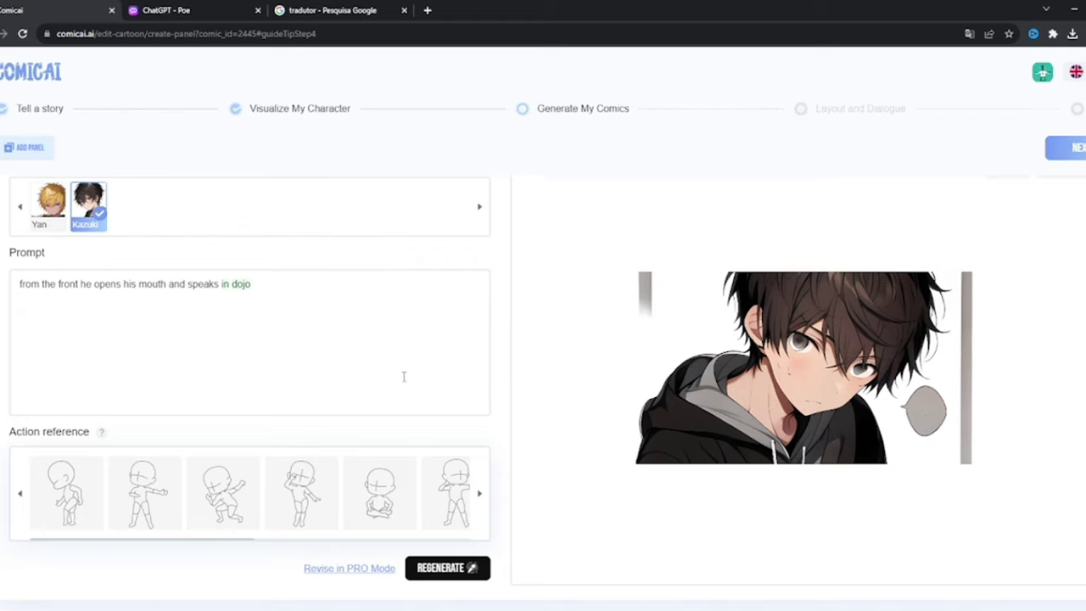
Return to Comicai, review the generated panels and proceed to the Layout and Dialogue stage.
scroll(665, 399, "down", 4)
scroll(686, 461, "up", 10)
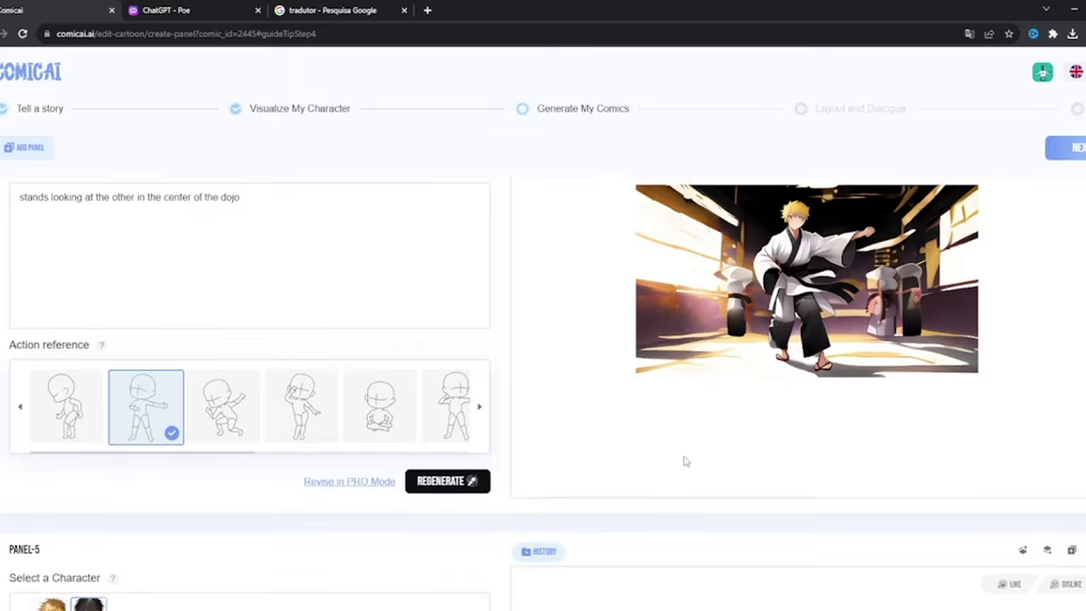
scroll(685, 460, "up", 2)
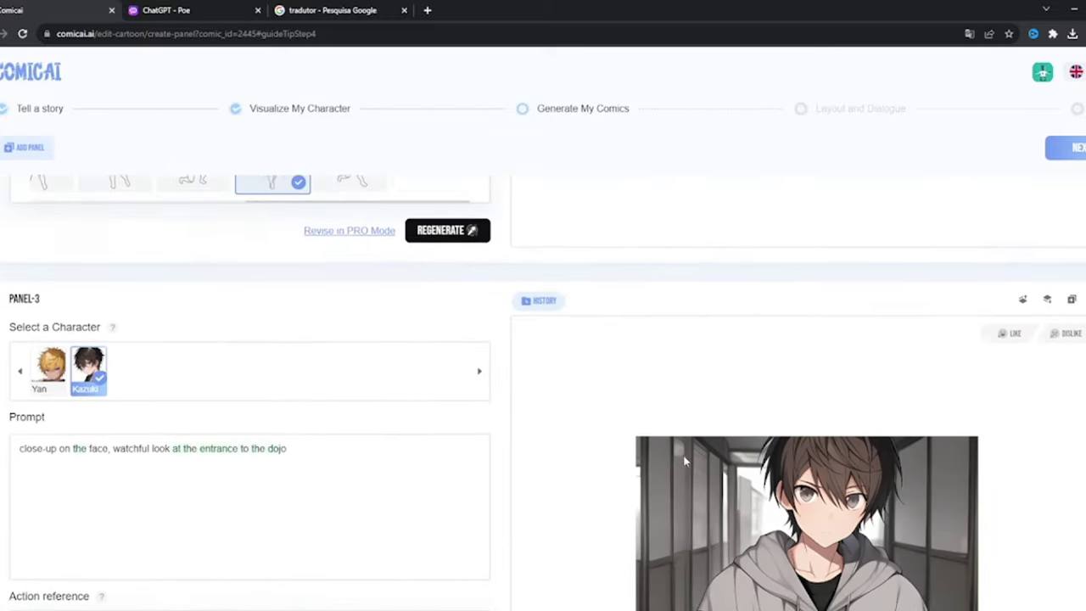
scroll(685, 461, "down", 6)
scroll(685, 461, "up", 6)
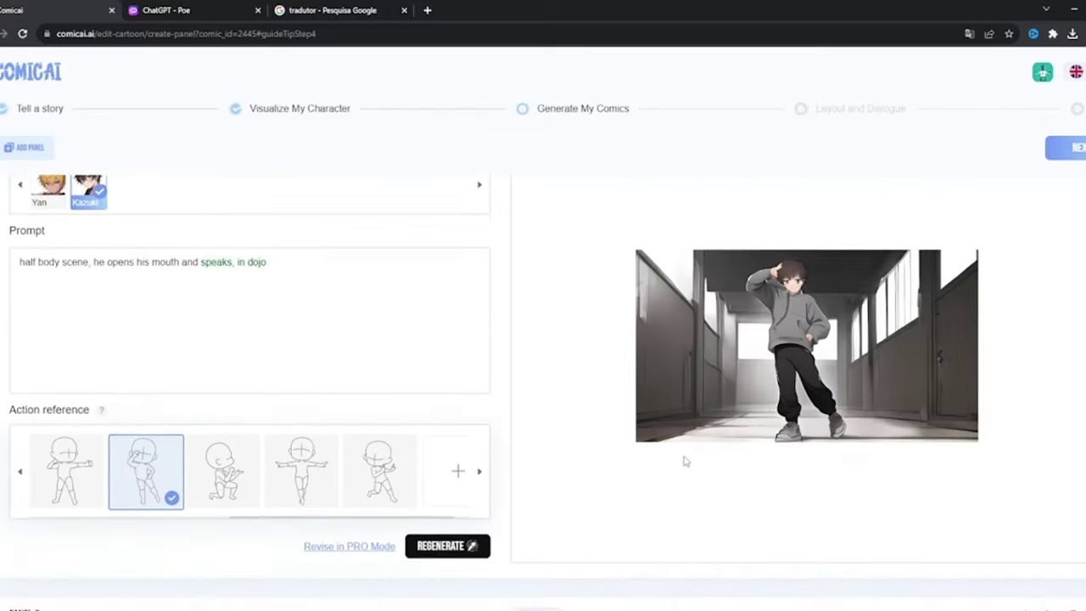
scroll(686, 460, "up", 2)
scroll(685, 461, "down", 6)
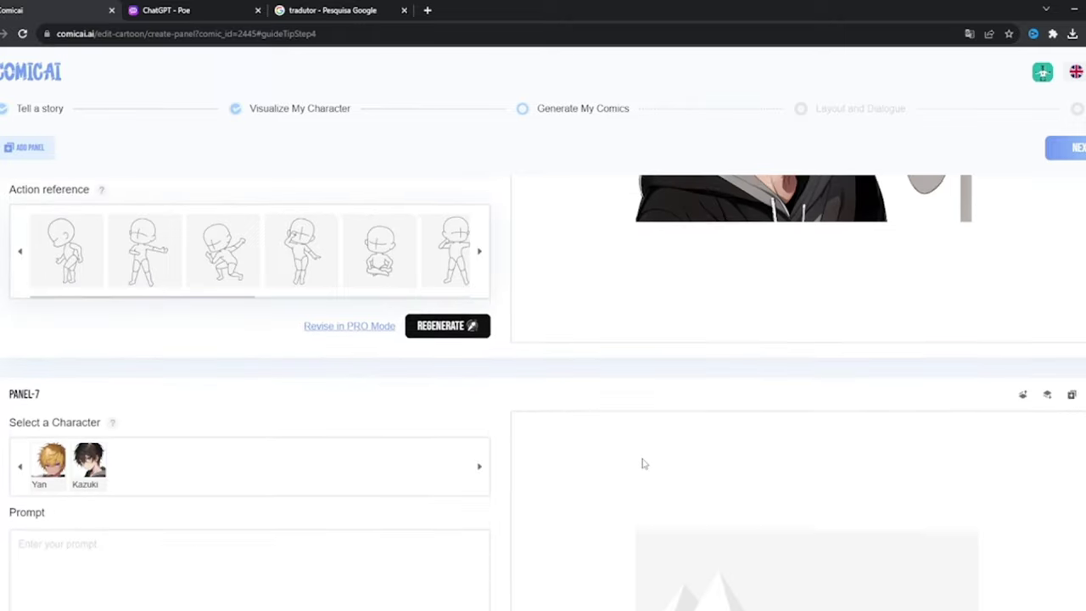
left_click(1066, 147)
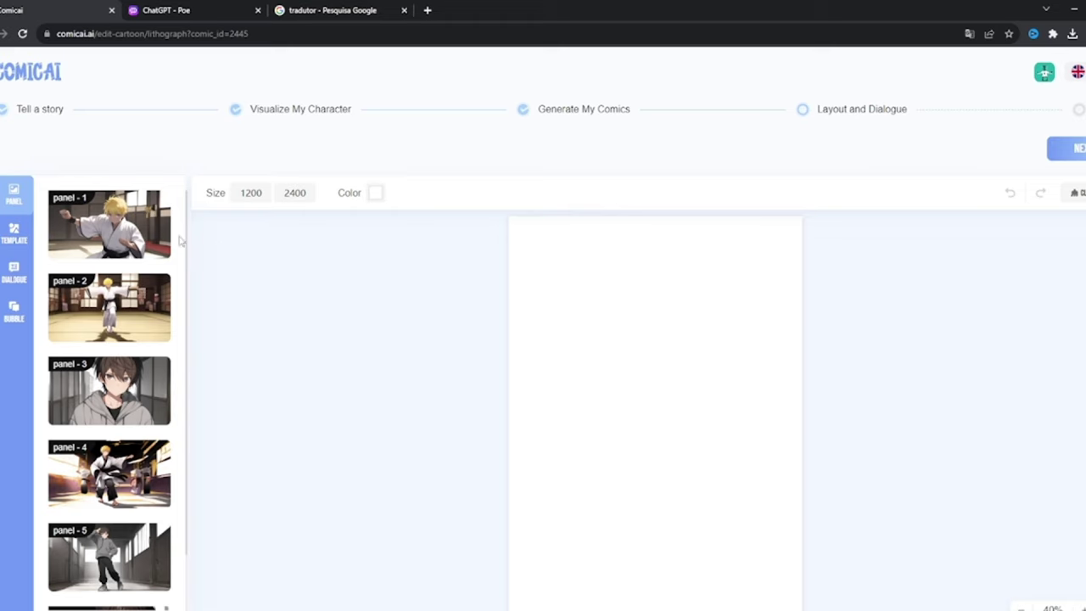
Add panel 1 to the blank comic page and move it near the page's upper edge.
scroll(109, 399, "down", 1)
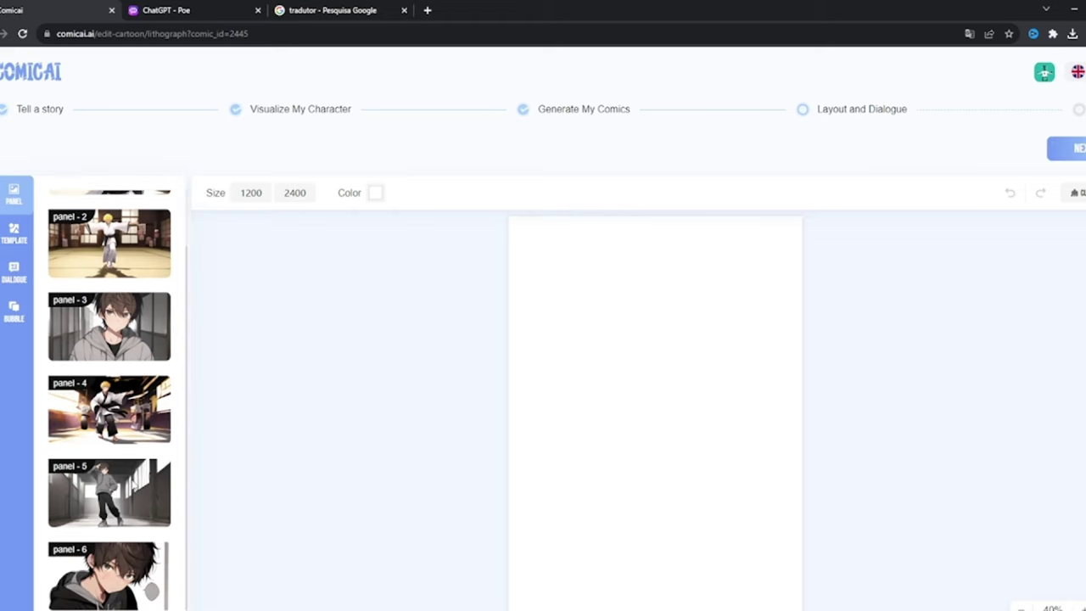
scroll(109, 399, "up", 1)
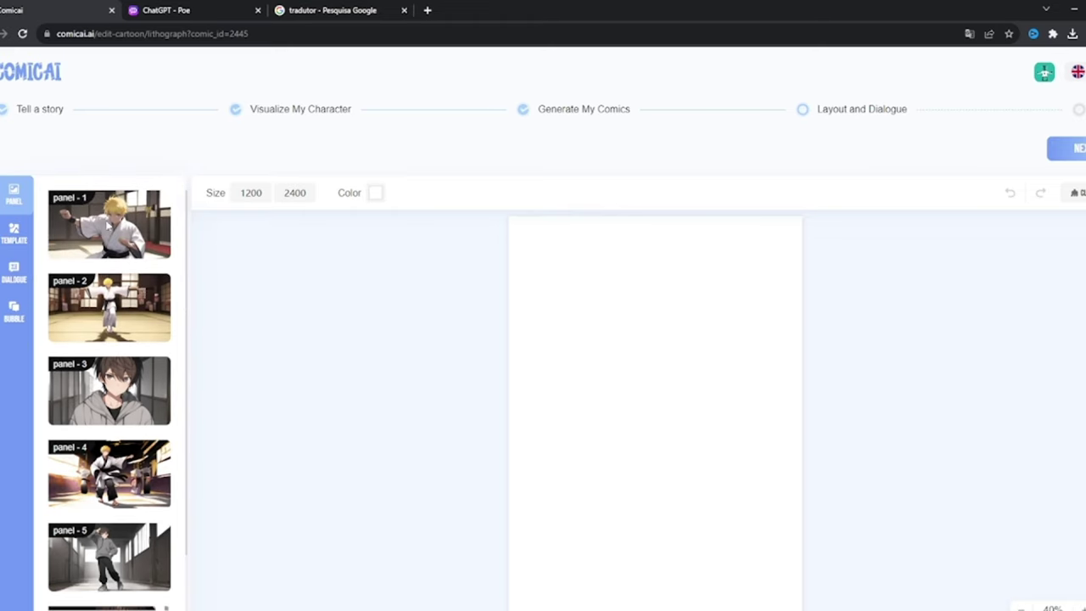
left_click(96, 223)
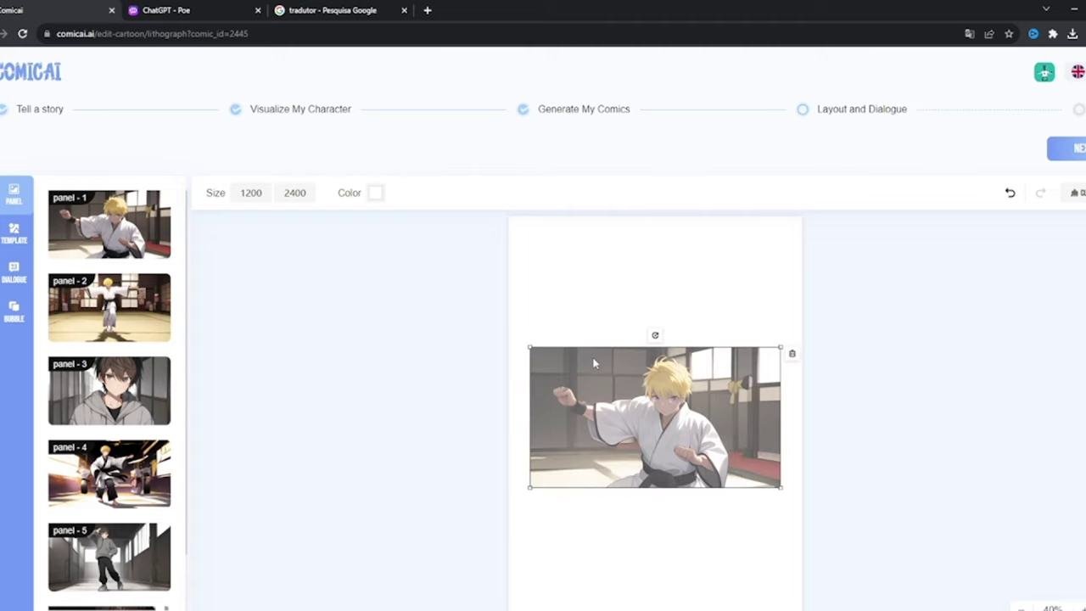
left_click_drag(594, 362, 733, 279)
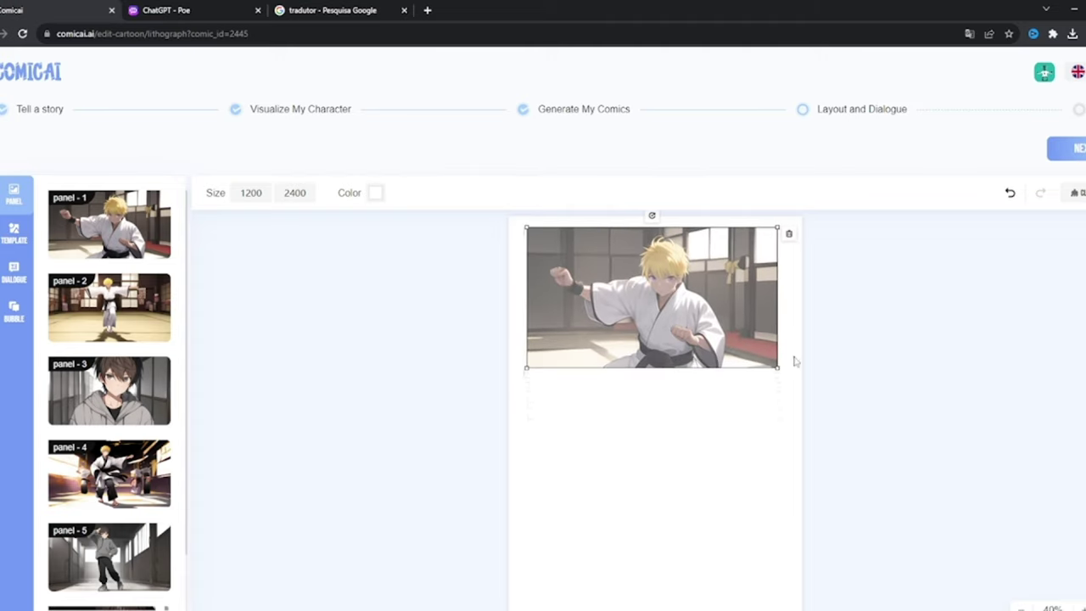
left_click(889, 368)
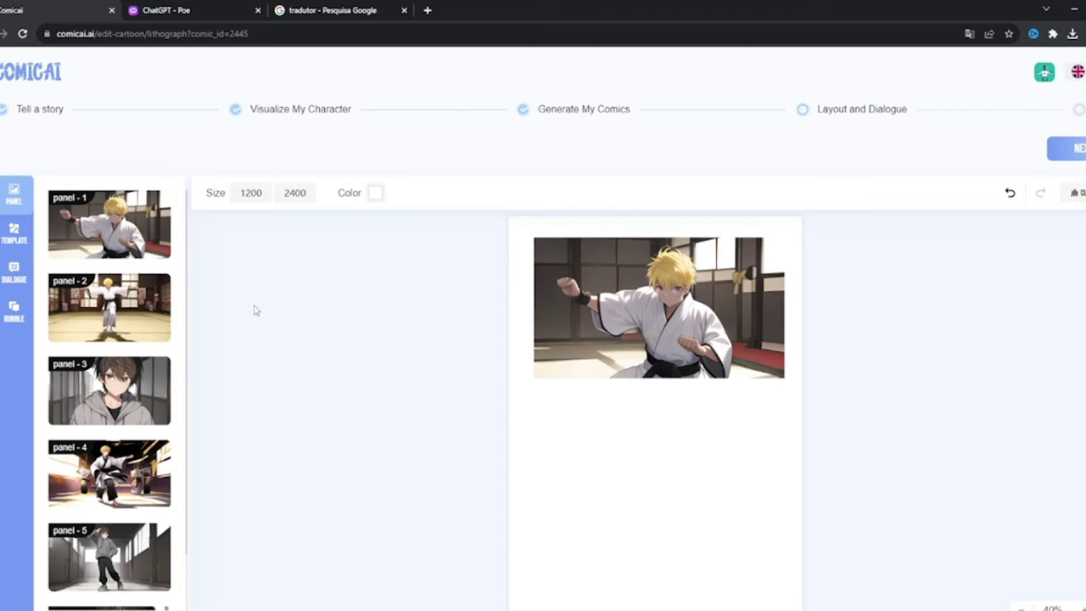
Add panel 2 to the page below panel 1 and shrink it to less than the page width.
left_click_drag(125, 312, 664, 265)
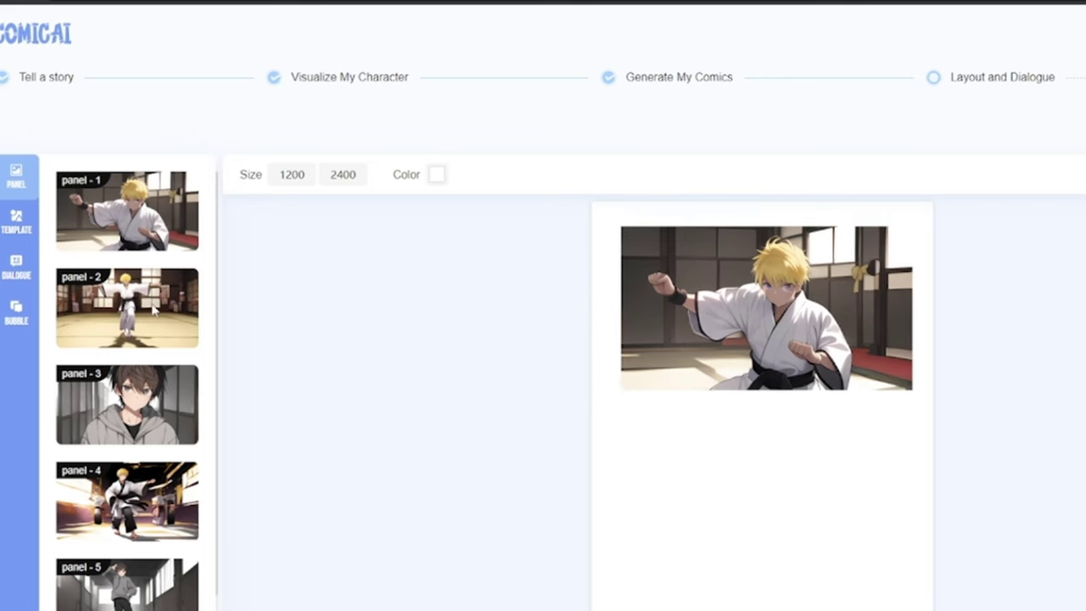
left_click_drag(146, 312, 738, 471)
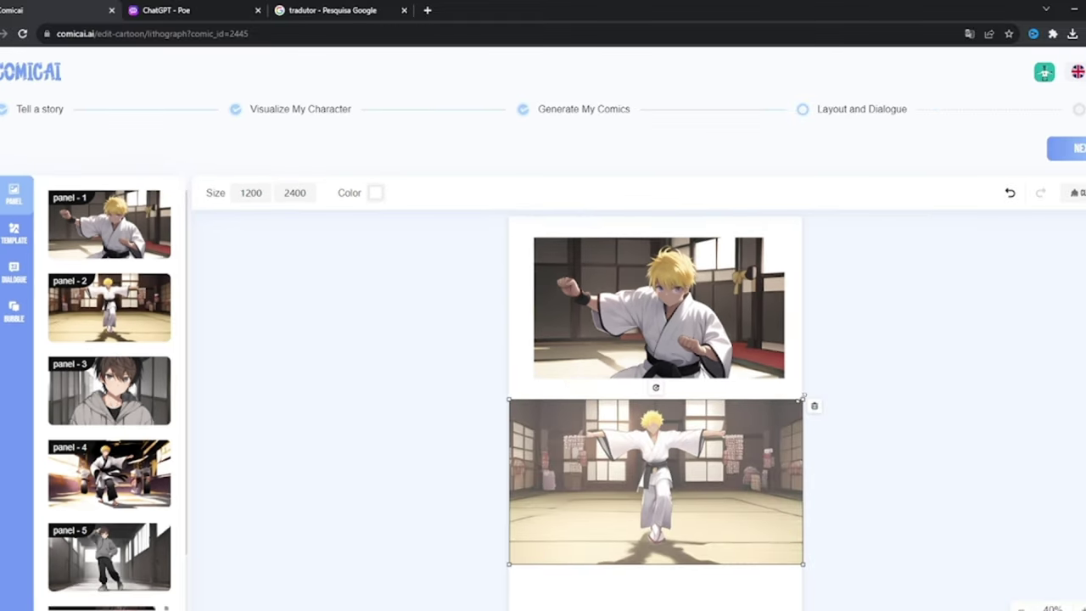
left_click_drag(802, 397, 737, 428)
Tilt panel 2 slightly counterclockwise close to the page's right edge, and nudge panel 1 upward.
left_click_drag(617, 431, 581, 422)
left_click_drag(610, 475, 684, 413)
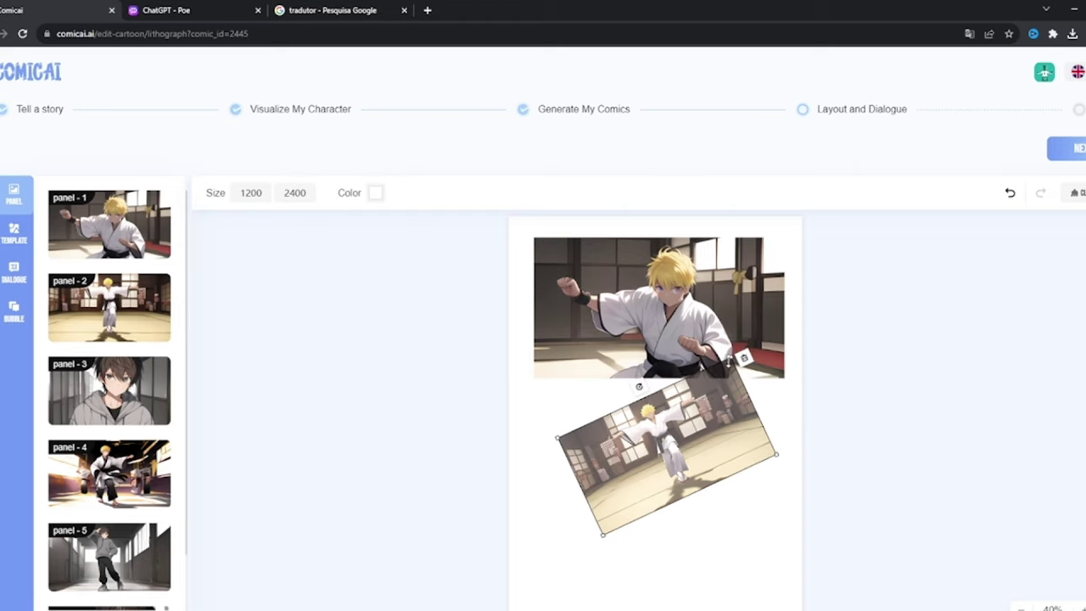
left_click_drag(632, 381, 686, 363)
left_click(865, 398)
left_click_drag(746, 331, 745, 324)
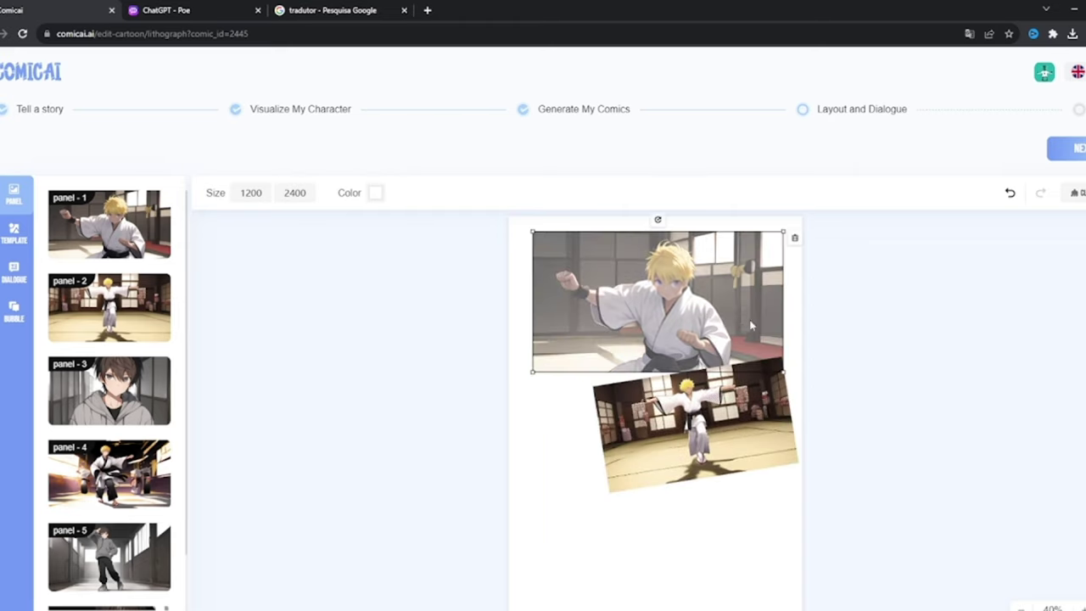
Move tilted panel 2 to the page's left side, then add panel 3 below it and shrink it to about half the page width.
left_click_drag(776, 411, 700, 419)
left_click(923, 469)
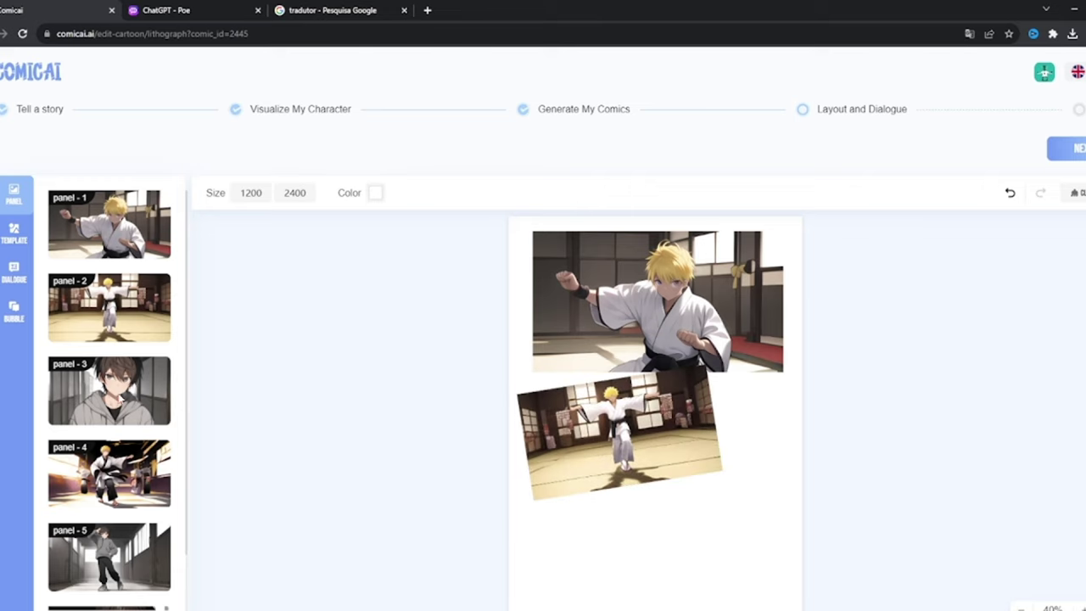
left_click_drag(108, 391, 638, 508)
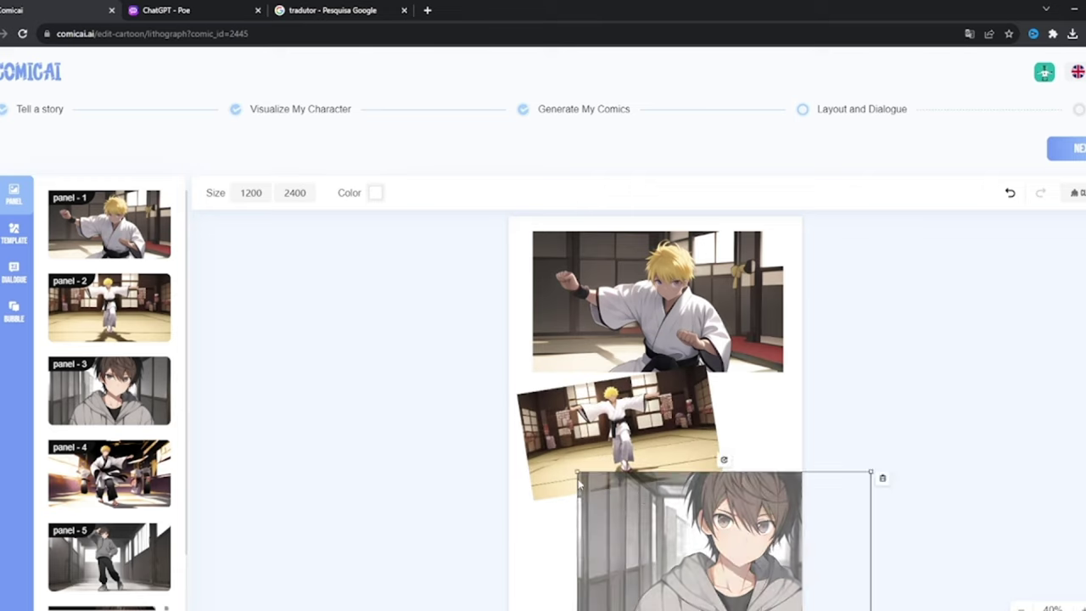
left_click_drag(579, 473, 704, 542)
left_click_drag(747, 577, 668, 469)
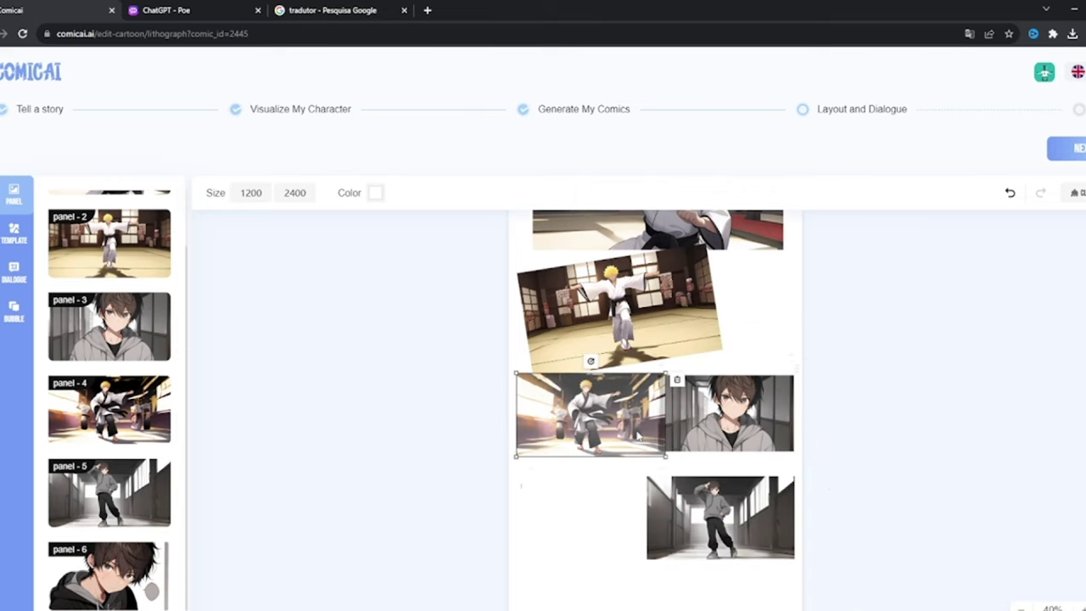
Add a square frame to the lower part of the page and delete the panel 4 image beside panel 3.
left_click(17, 244)
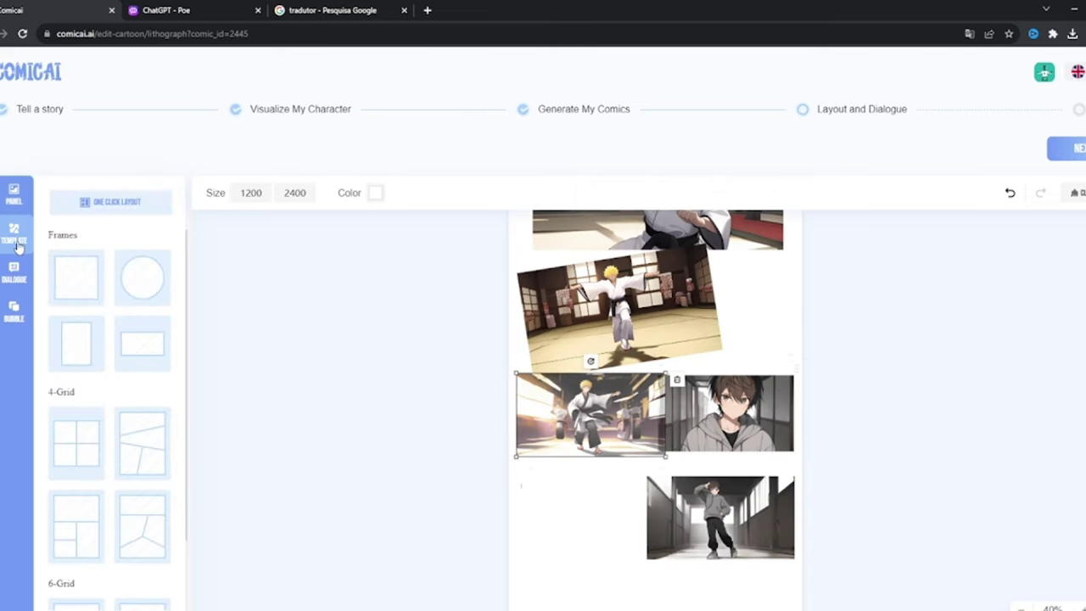
left_click_drag(82, 286, 602, 497)
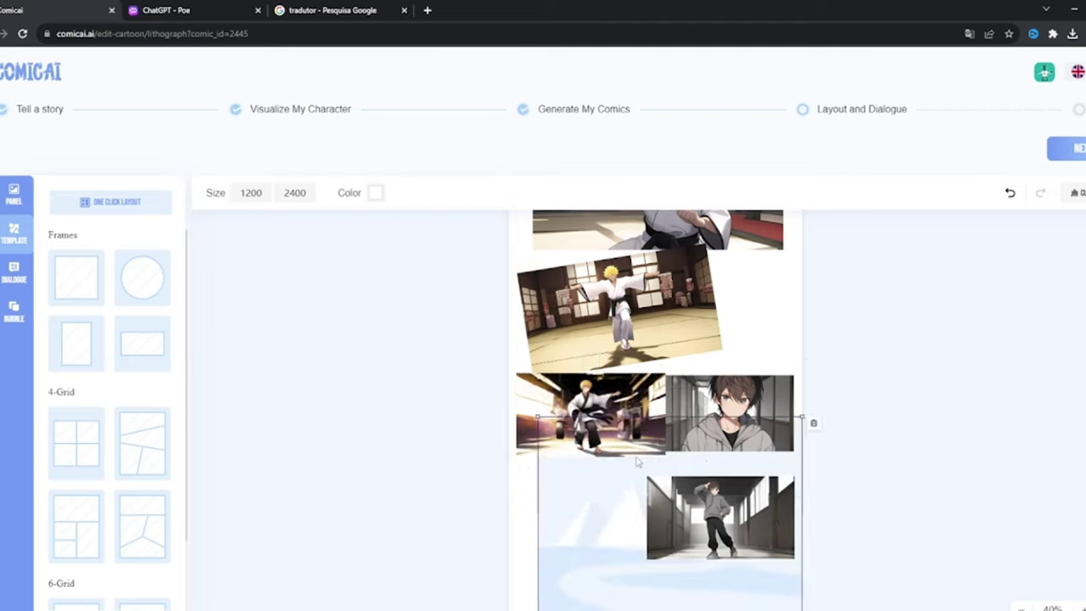
left_click(591, 414)
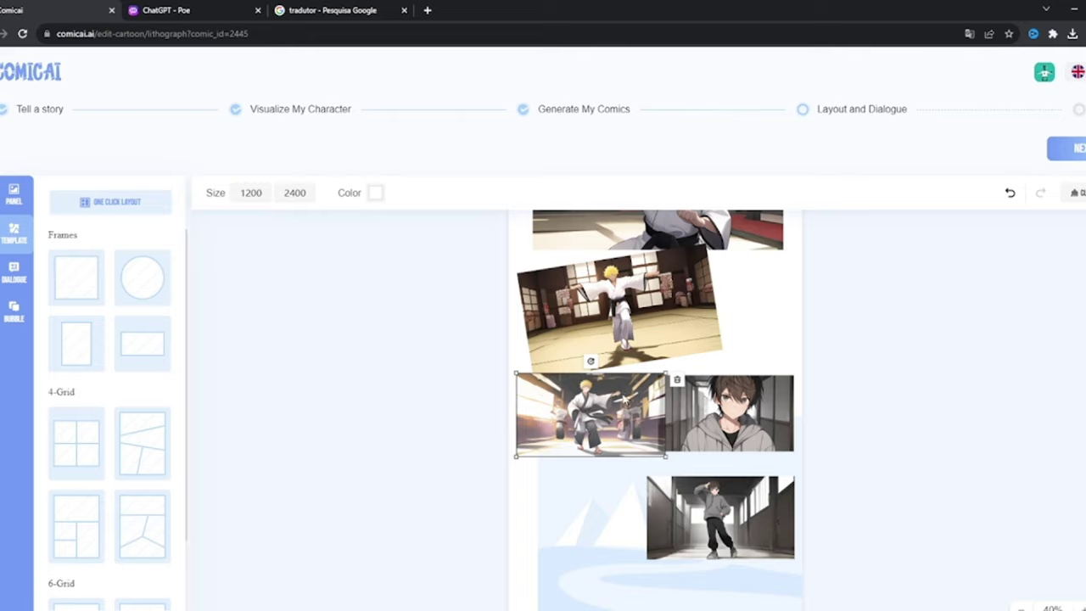
left_click(676, 381)
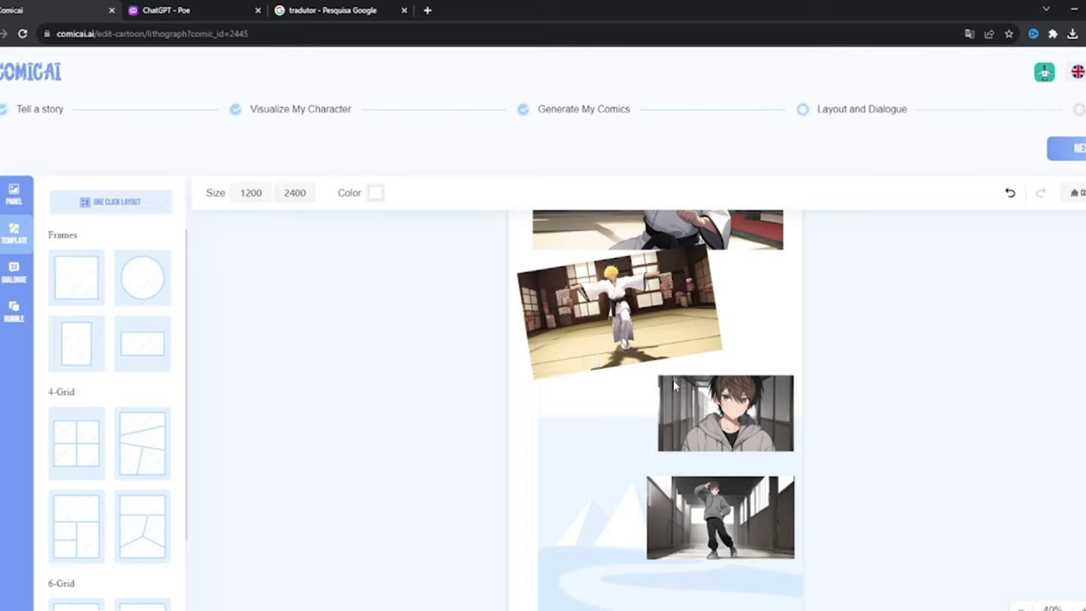
Shrink the square frame to about half the page width and place it beside panel 3 against the page's left edge.
left_click(613, 494)
left_click_drag(803, 417, 687, 530)
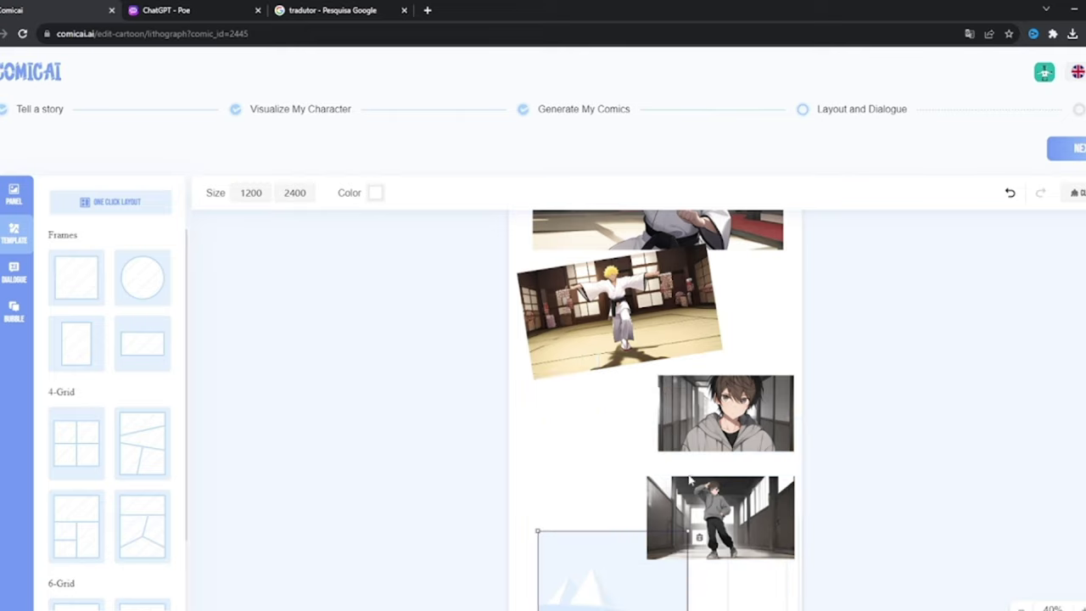
left_click_drag(614, 560, 571, 418)
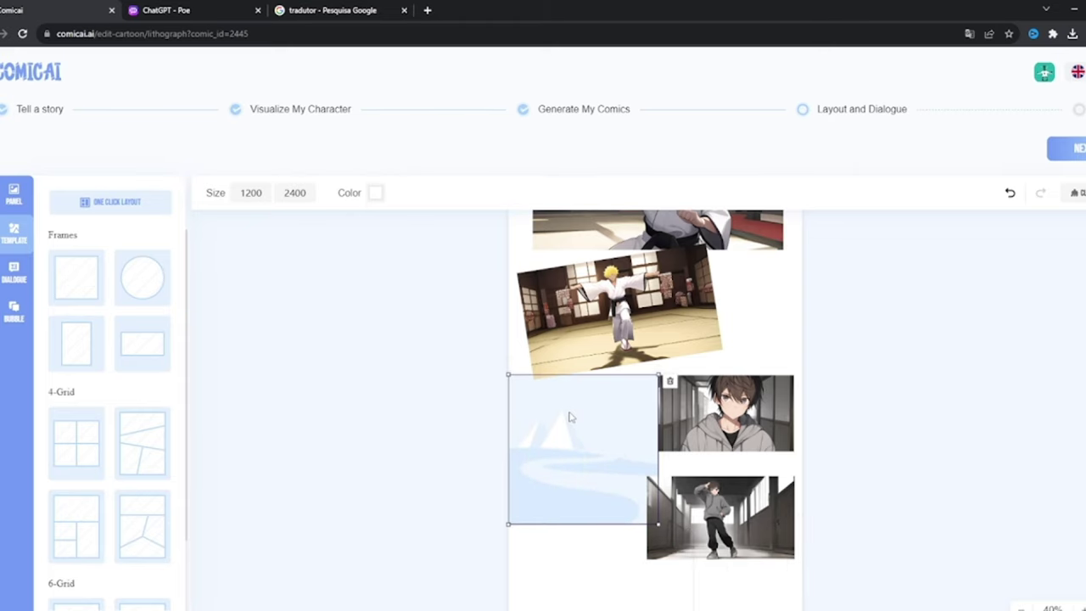
Fill the square frame with panel 5 and try placing panel 4 directly on the page beside it.
left_click(4, 201)
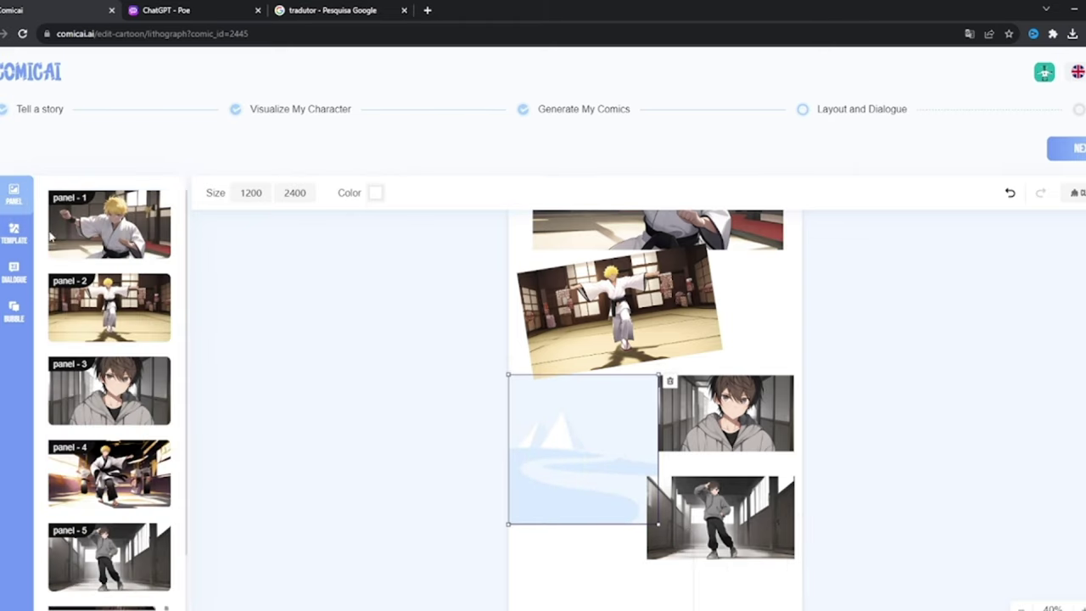
left_click_drag(101, 467, 702, 453)
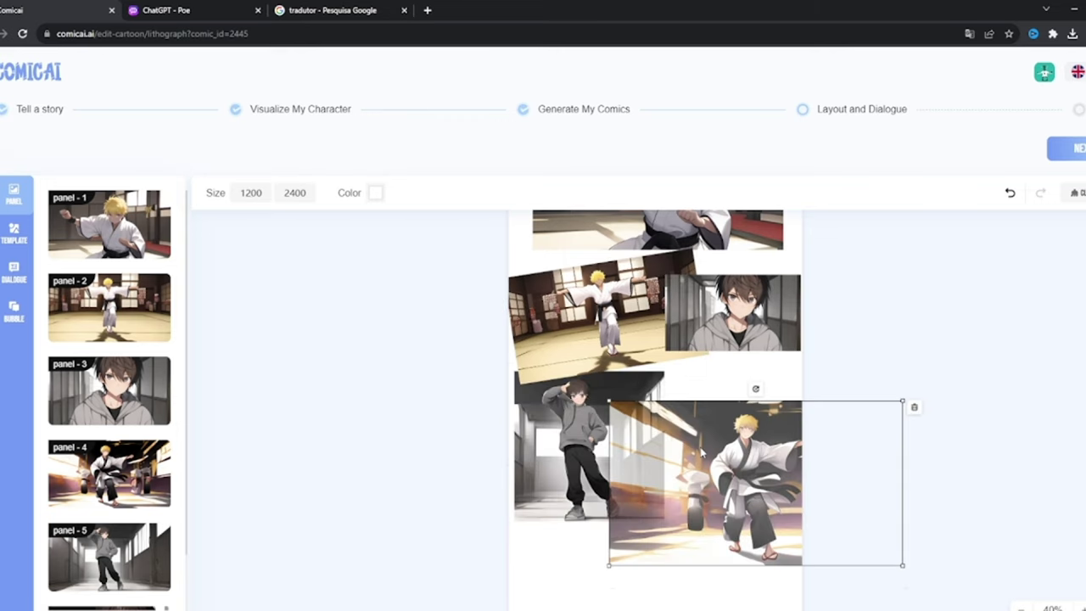
Add a tall rectangular frame beside the panel 5 image, against the page's right edge.
left_click(13, 234)
left_click_drag(77, 347, 732, 503)
left_click(880, 518)
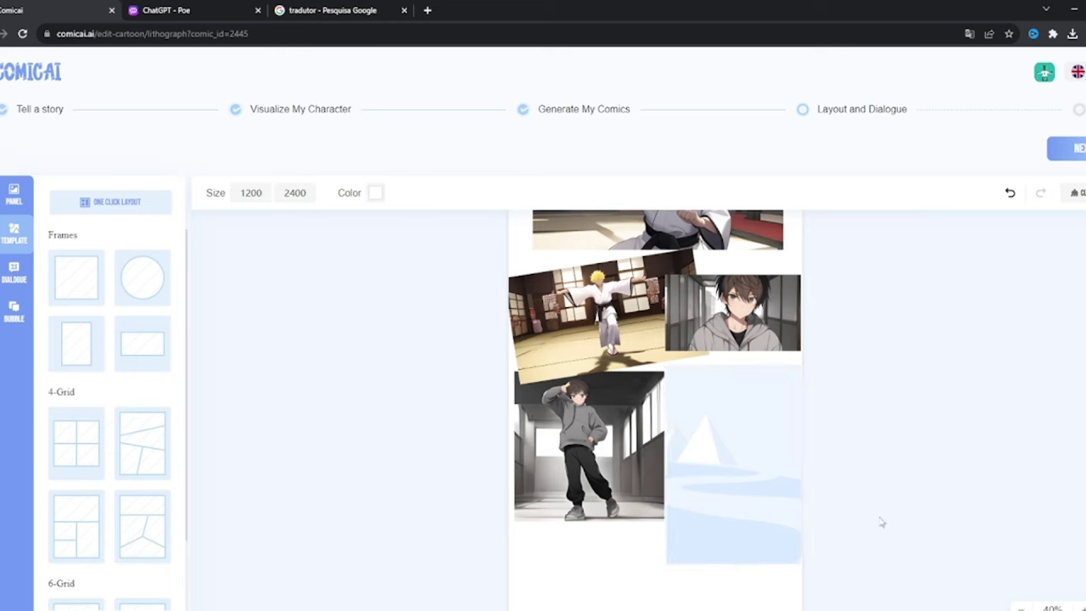
Place panel 4 in a square frame beside panel 5 and align it near the page's right edge, with panel 6 below.
left_click(14, 195)
left_click_drag(114, 473, 713, 454)
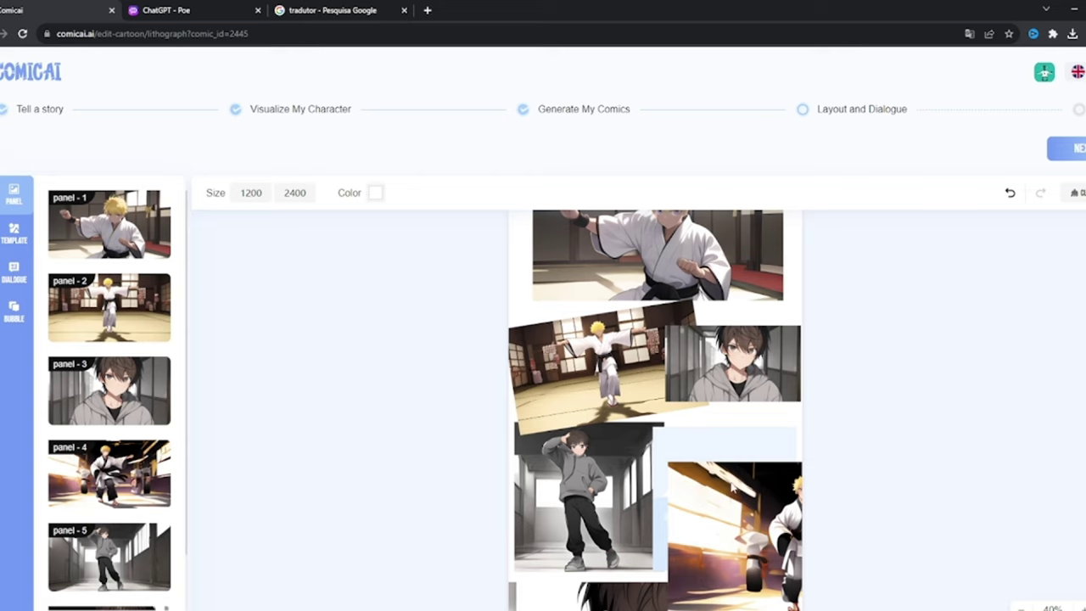
scroll(757, 373, "down", 2)
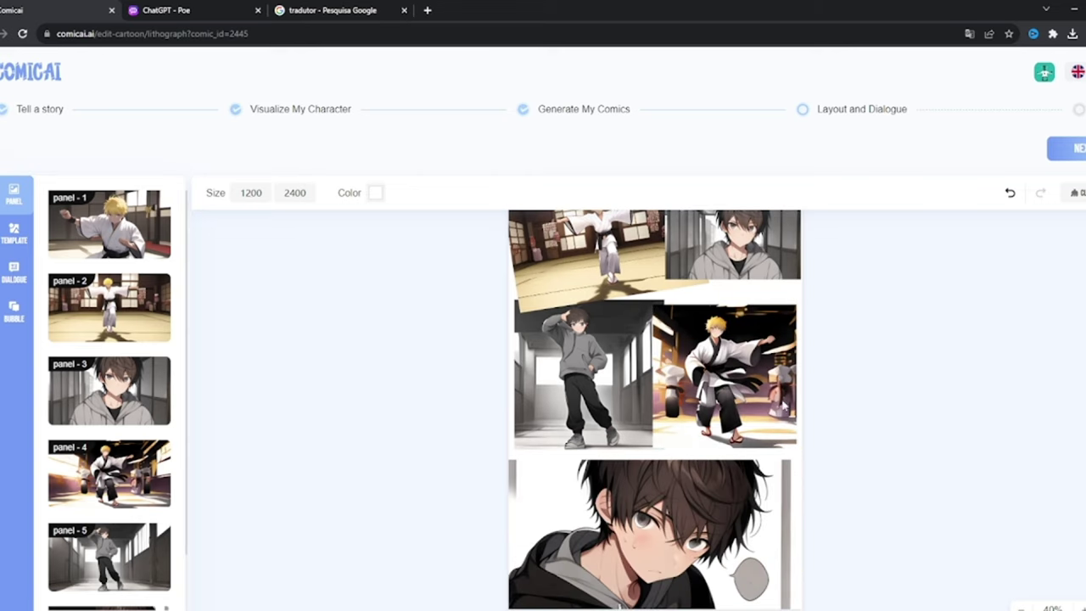
left_click(758, 373)
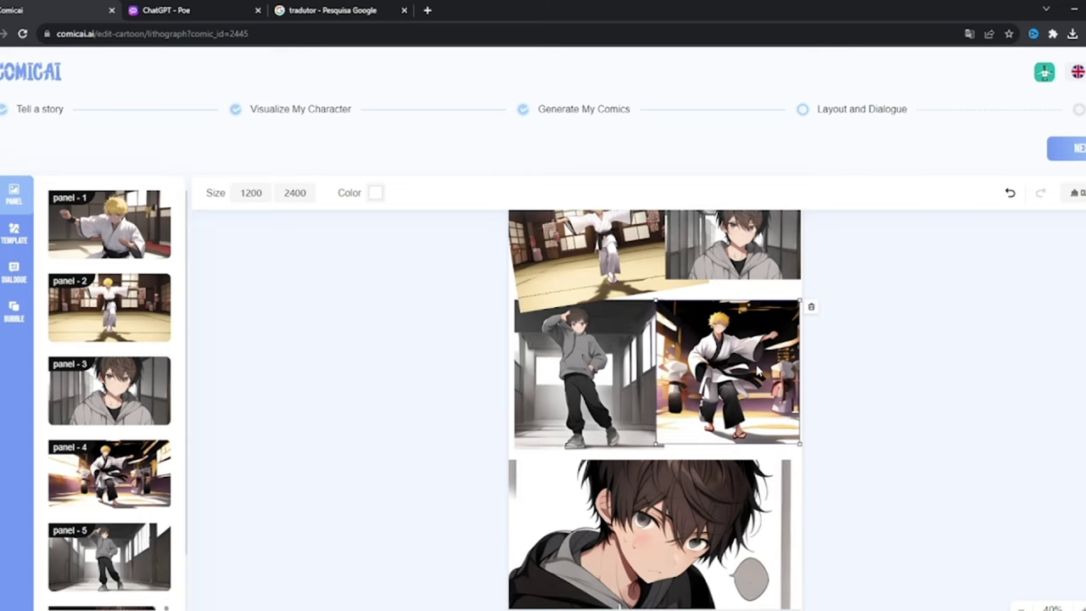
left_click(14, 272)
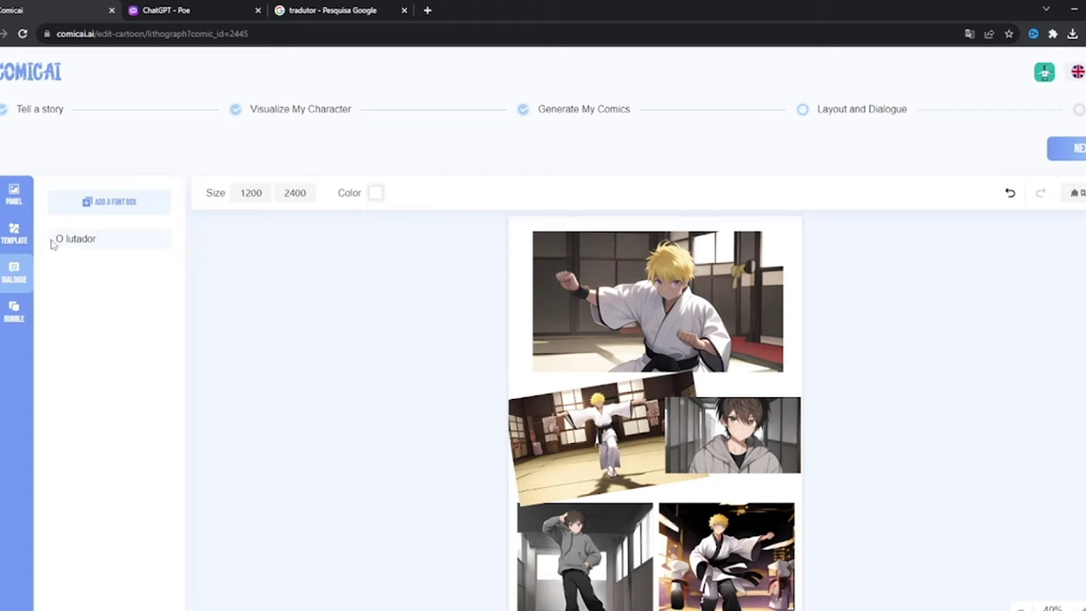
left_click(117, 205)
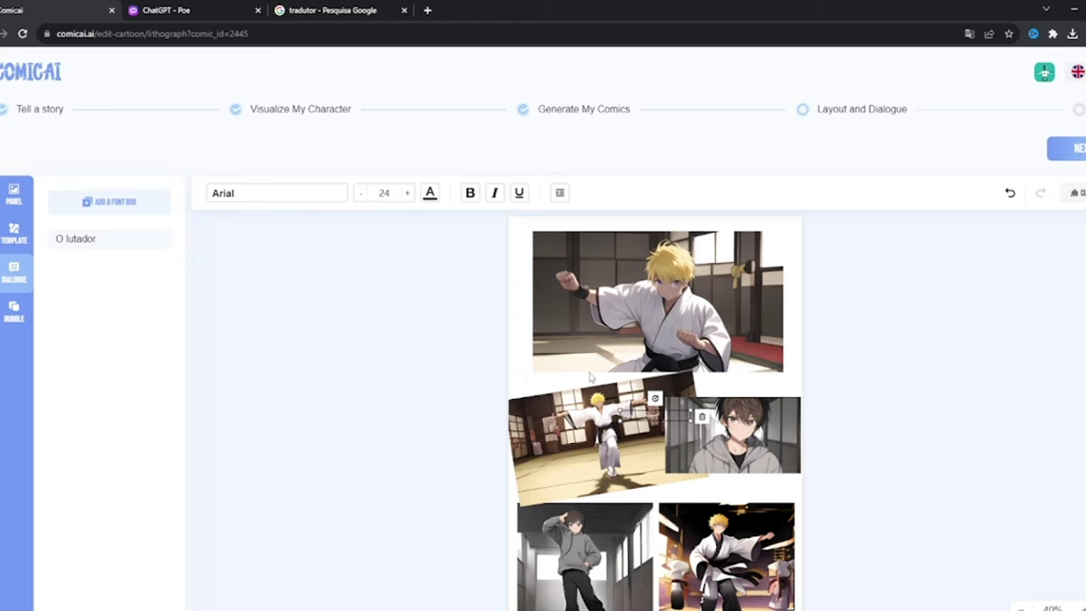
left_click(14, 311)
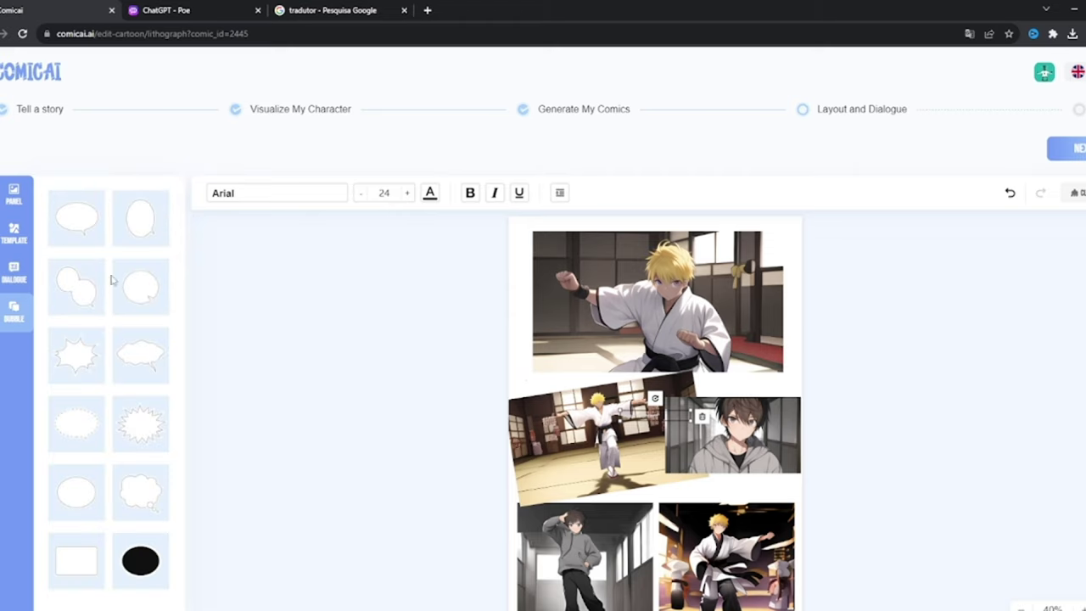
left_click_drag(78, 222, 648, 337)
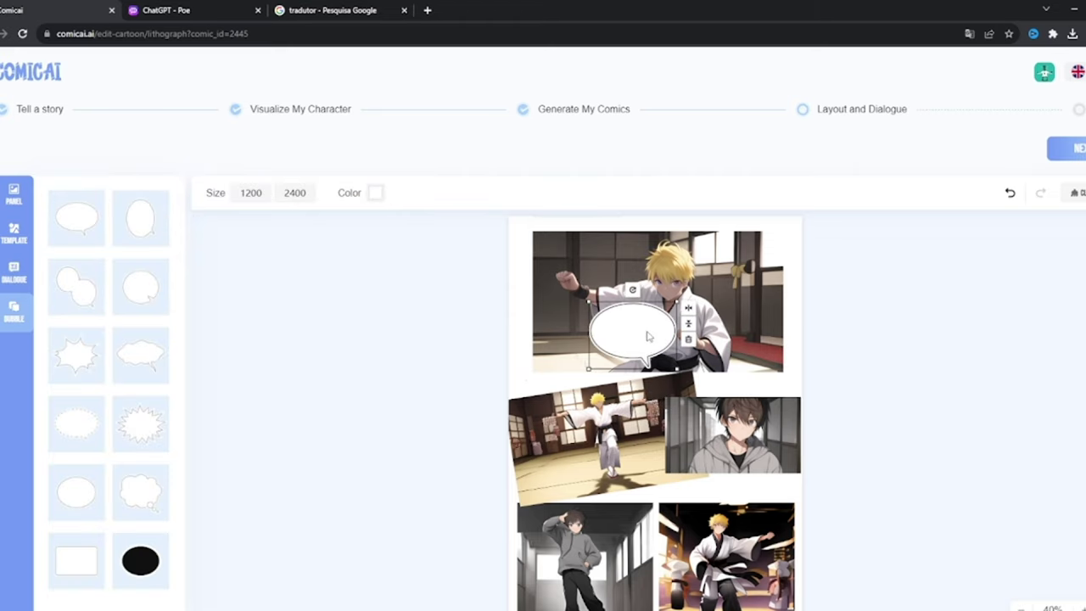
left_click(688, 339)
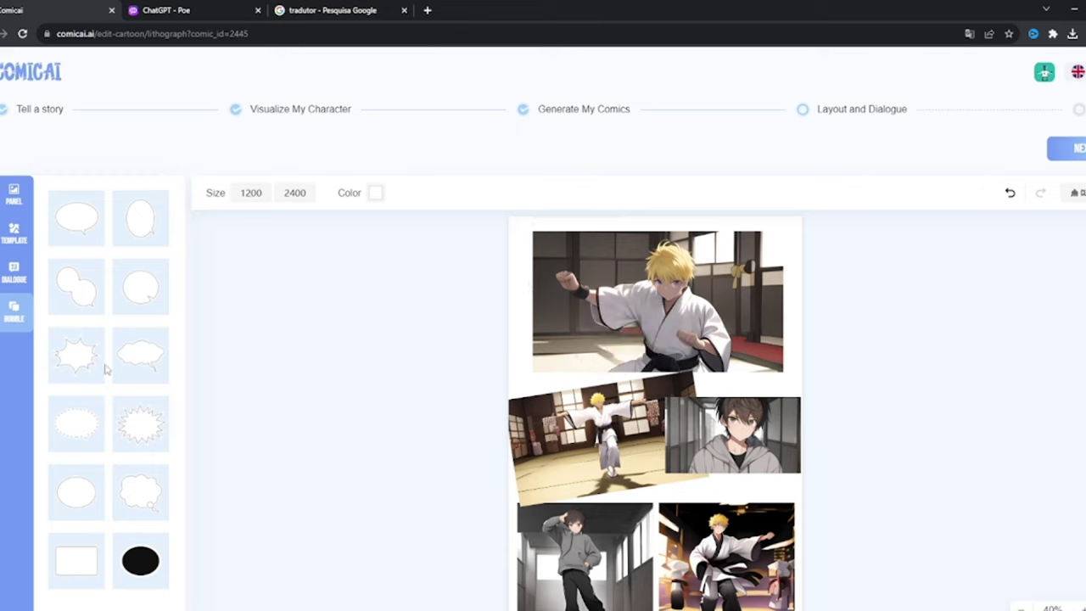
Add a spiky burst speech bubble and place it over the lower-left corner of panel 1.
left_click_drag(81, 361, 633, 424)
left_click_drag(610, 378, 603, 359)
left_click(897, 383)
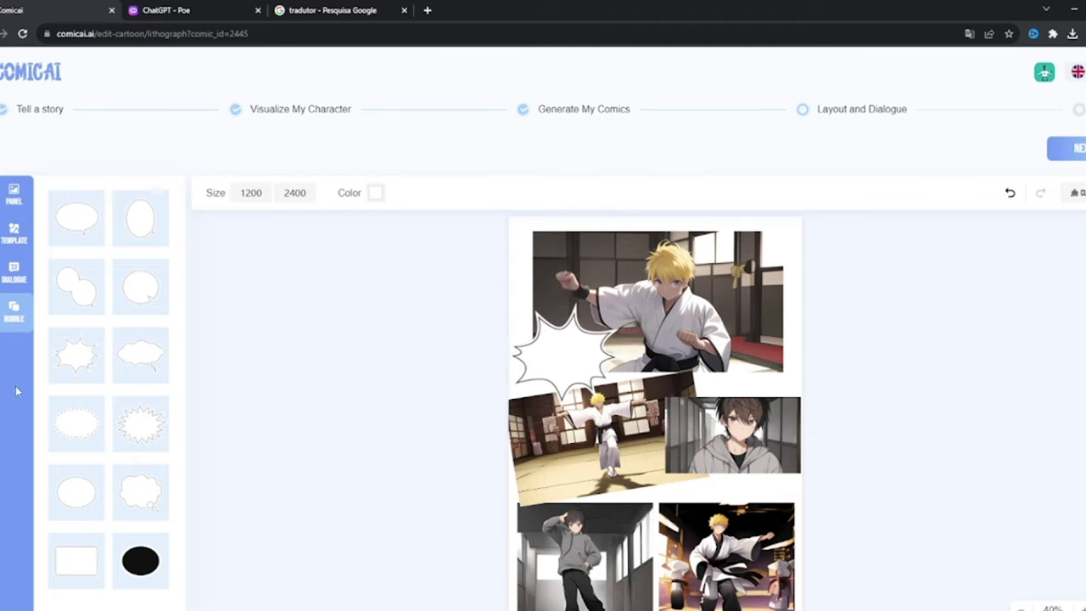
Add a text box, place it over the burst bubble and enlarge its text to size 44.
left_click(15, 271)
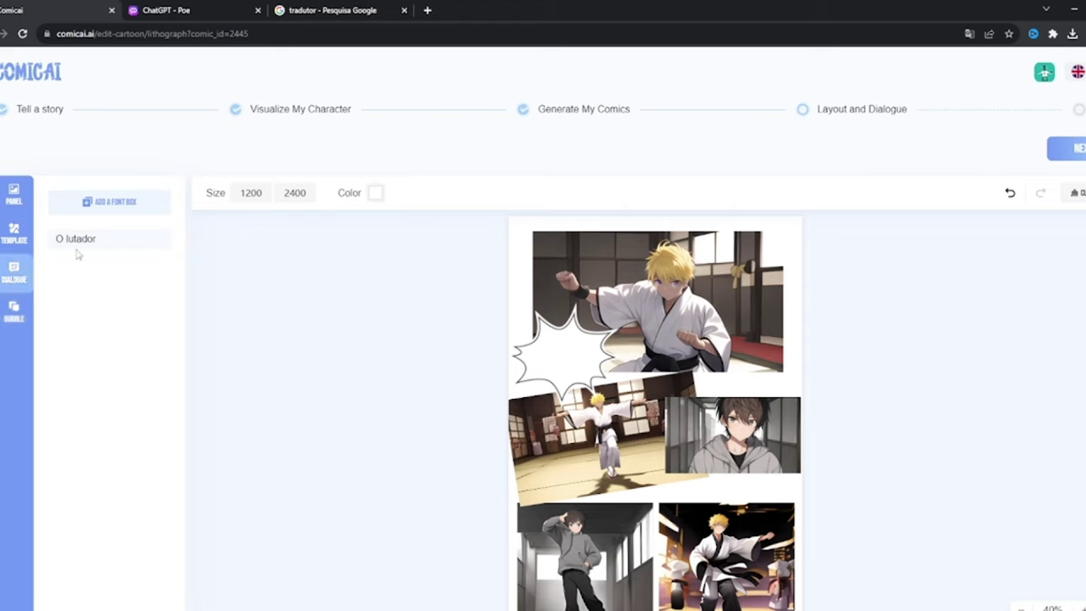
left_click(103, 208)
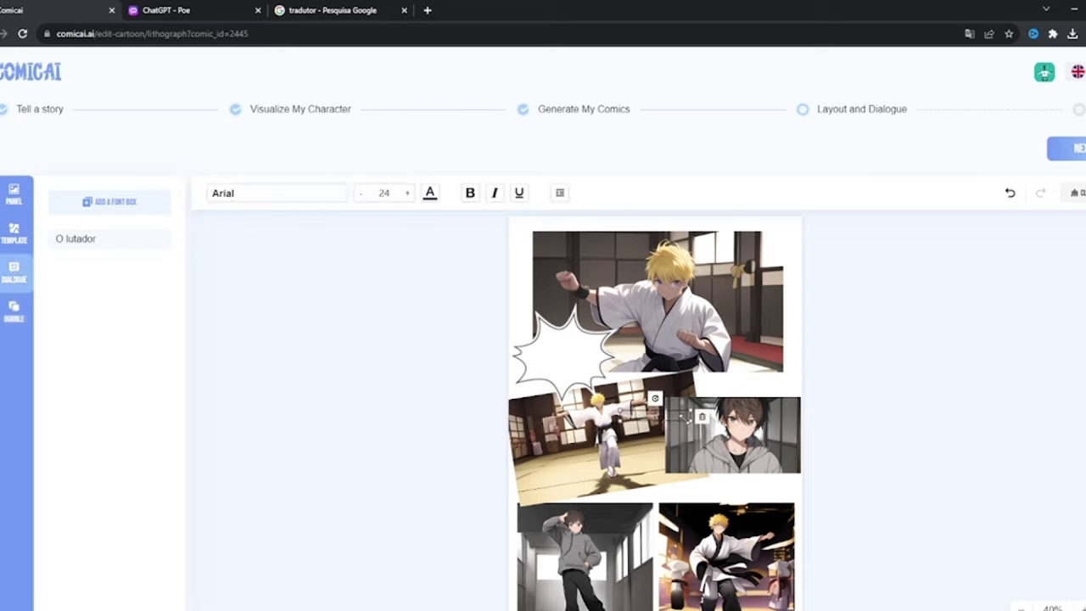
left_click_drag(687, 418, 588, 361)
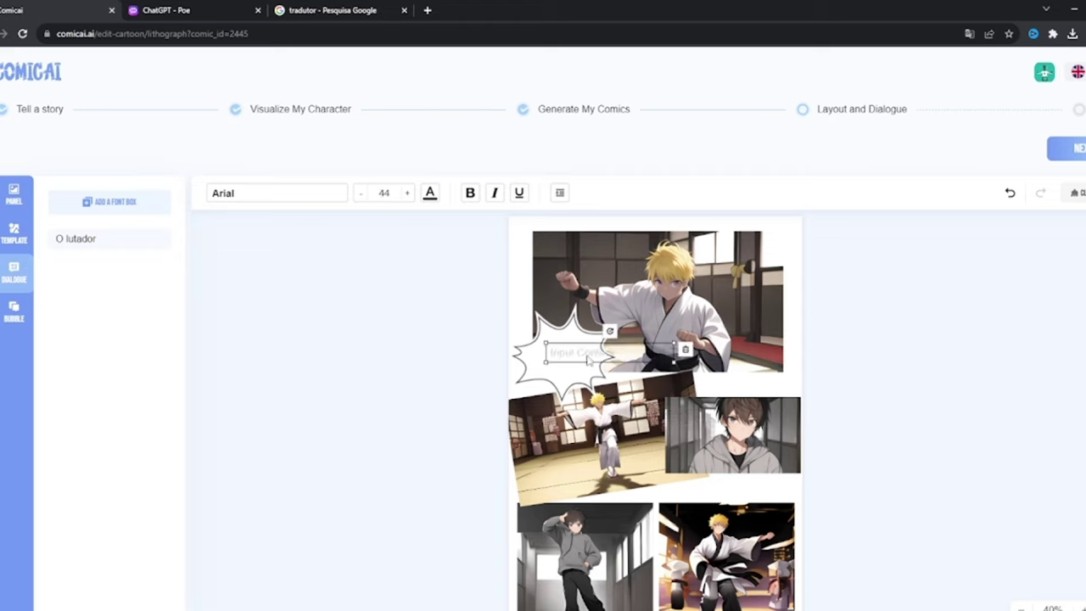
Set the text colour to black and enter "EAhhhh!" in the burst bubble.
left_click(430, 193)
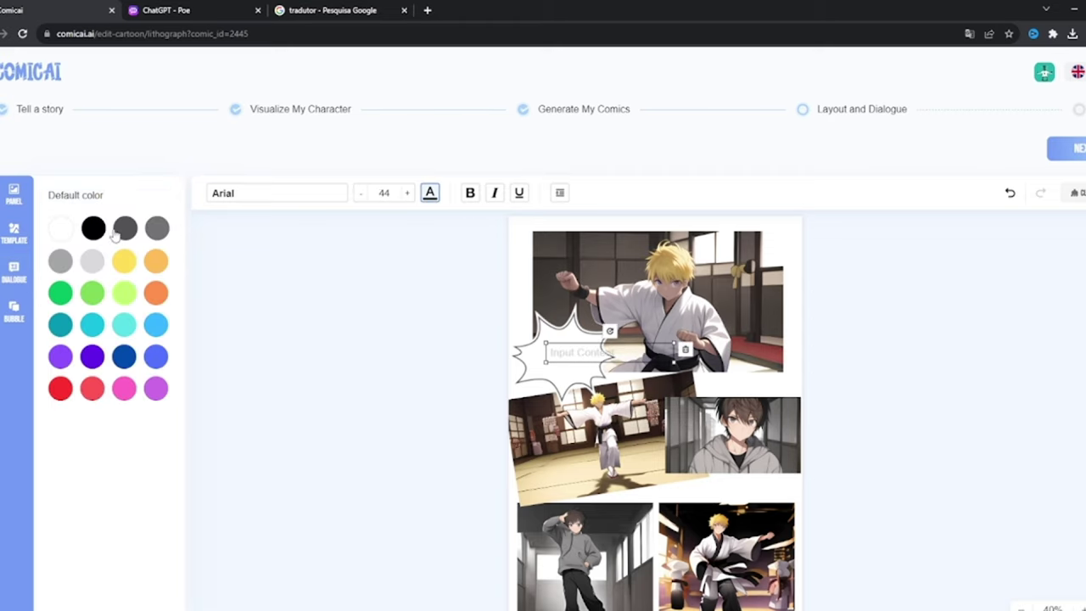
left_click(580, 355)
type("y")
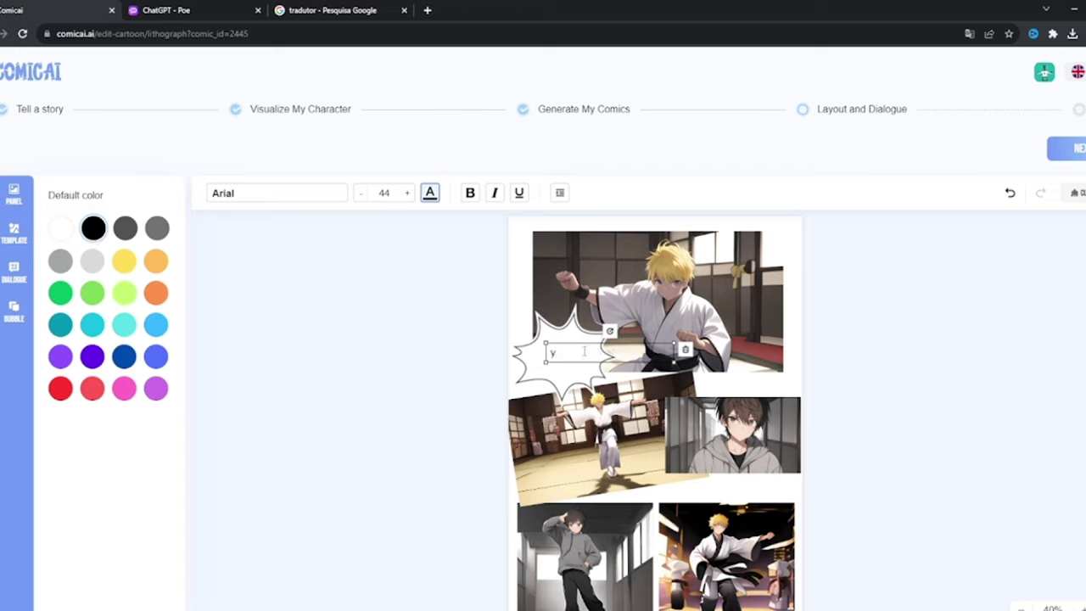
key("BackSpace")
type("AHHH")
left_click(808, 378)
left_click(548, 355)
type("EAhhhh!")
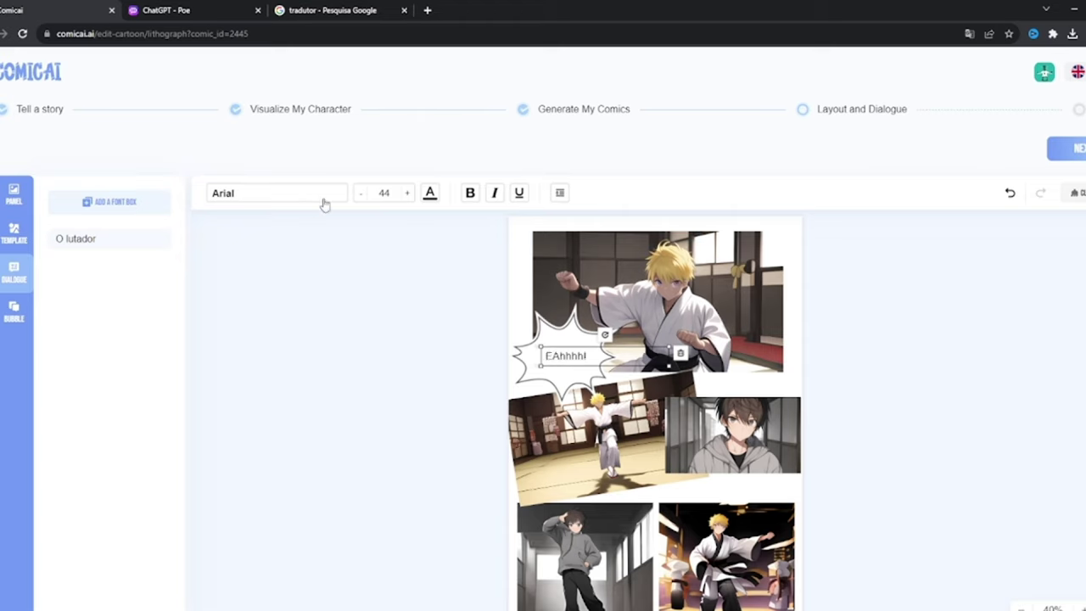
Change the font of the "EAhhhh!" text to CarterOne.
left_click(324, 204)
left_click(117, 282)
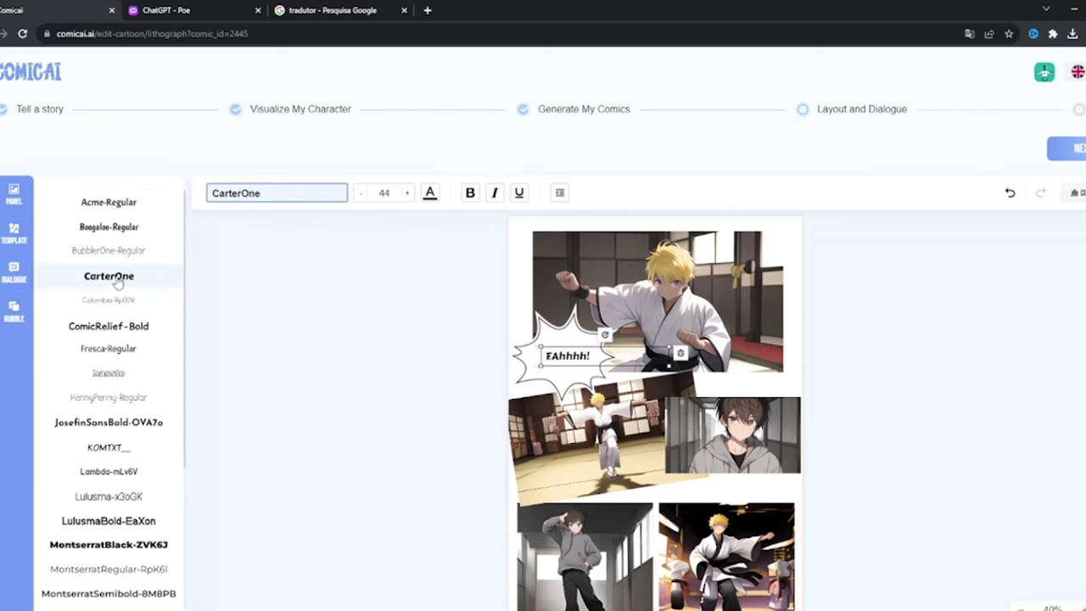
left_click(960, 418)
left_click(585, 359)
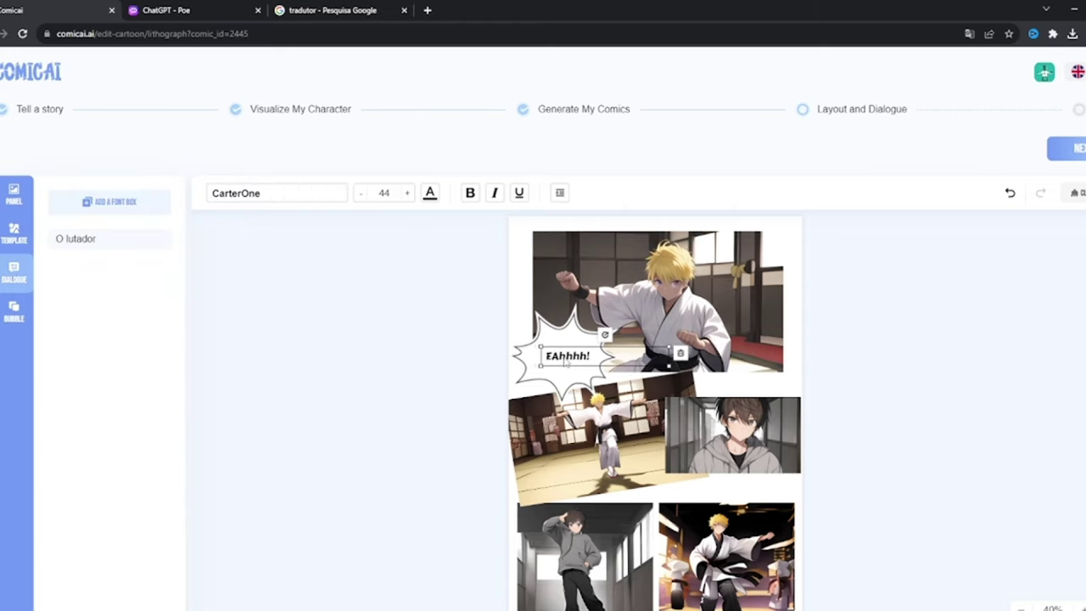
left_click(879, 436)
Add an oval speech bubble above panel 5, flip its tail horizontally and tilt the bubble slightly.
scroll(880, 436, "down", 3)
left_click(14, 309)
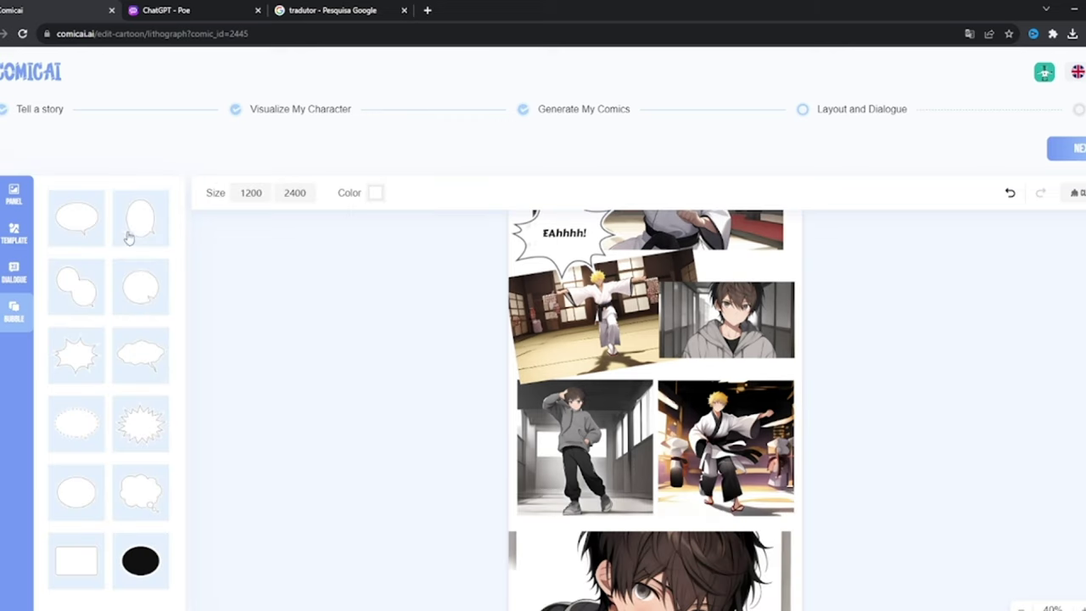
left_click_drag(93, 233, 630, 386)
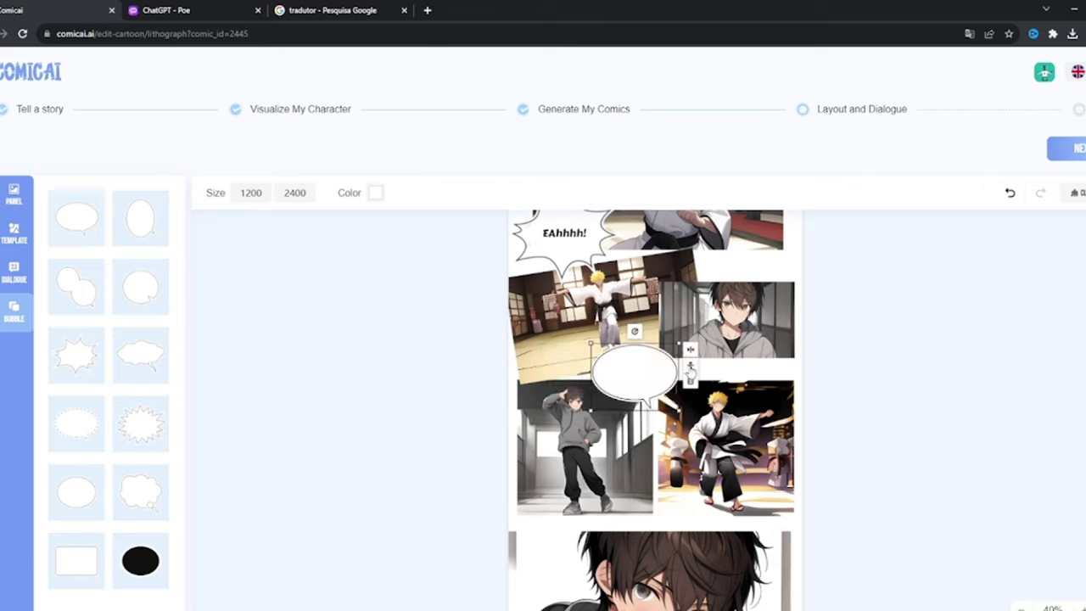
left_click_drag(690, 366, 657, 388)
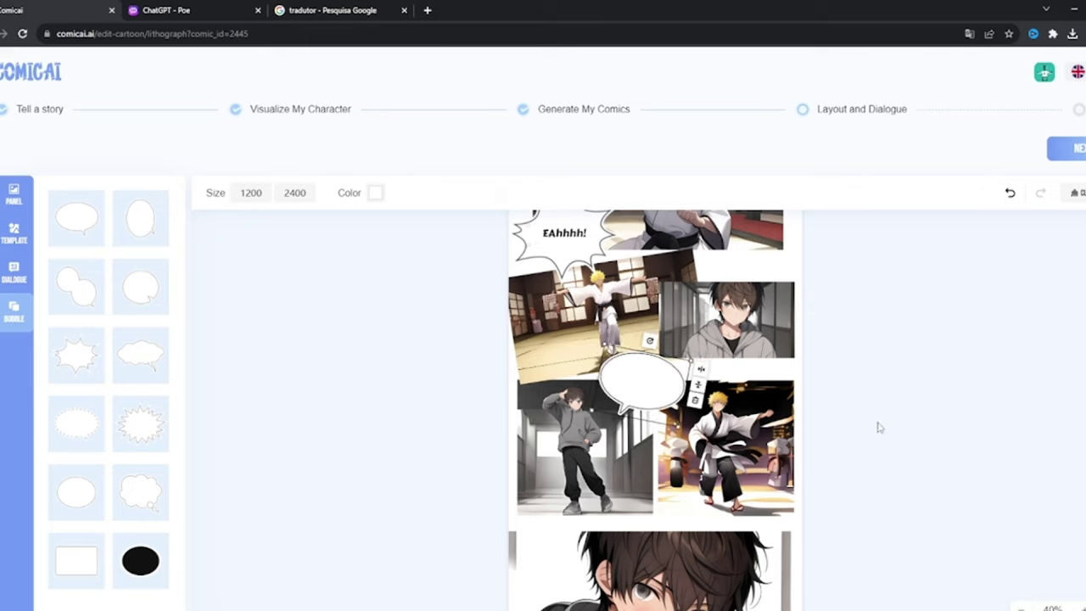
Enter "E ai Yan! Como vão os treinos?" in the oval bubble above panel 5, using enlarged ComicRelief-Bold text.
double_click(678, 405)
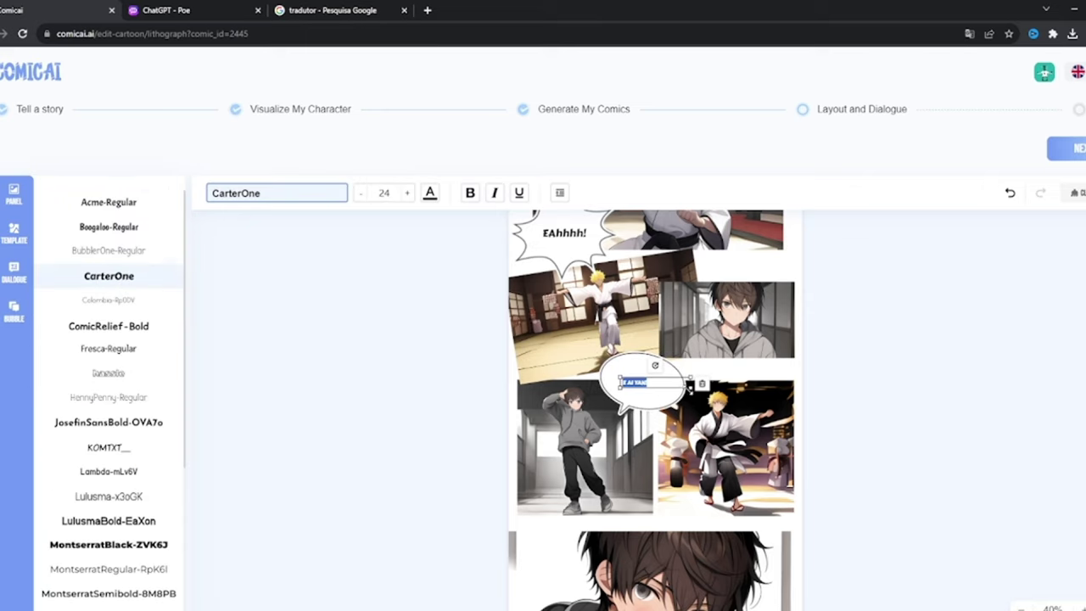
left_click_drag(688, 384, 752, 378)
left_click(655, 386)
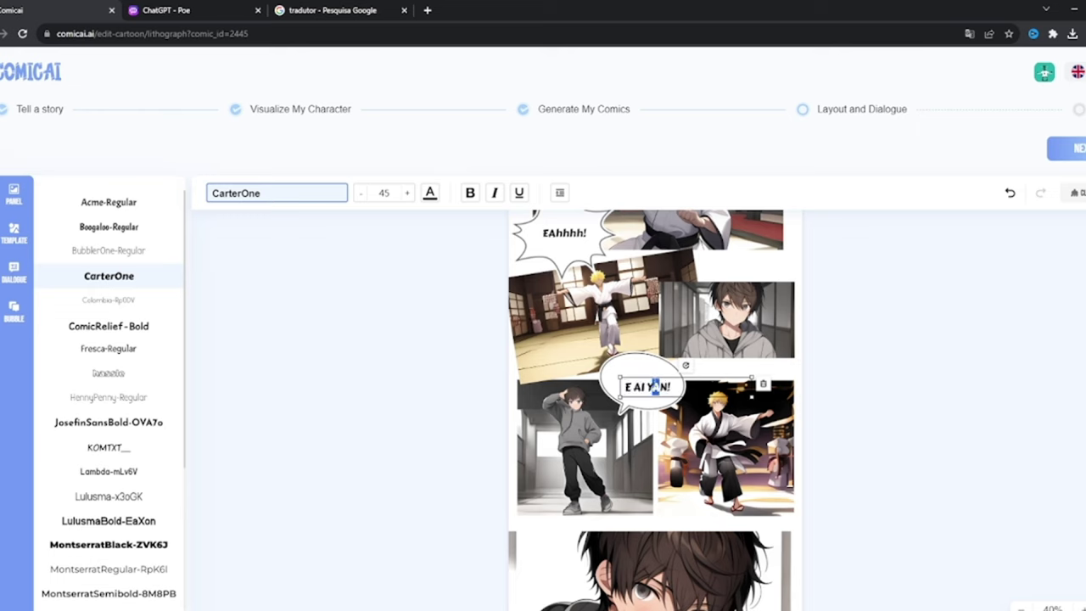
left_click(887, 437)
left_click(660, 382)
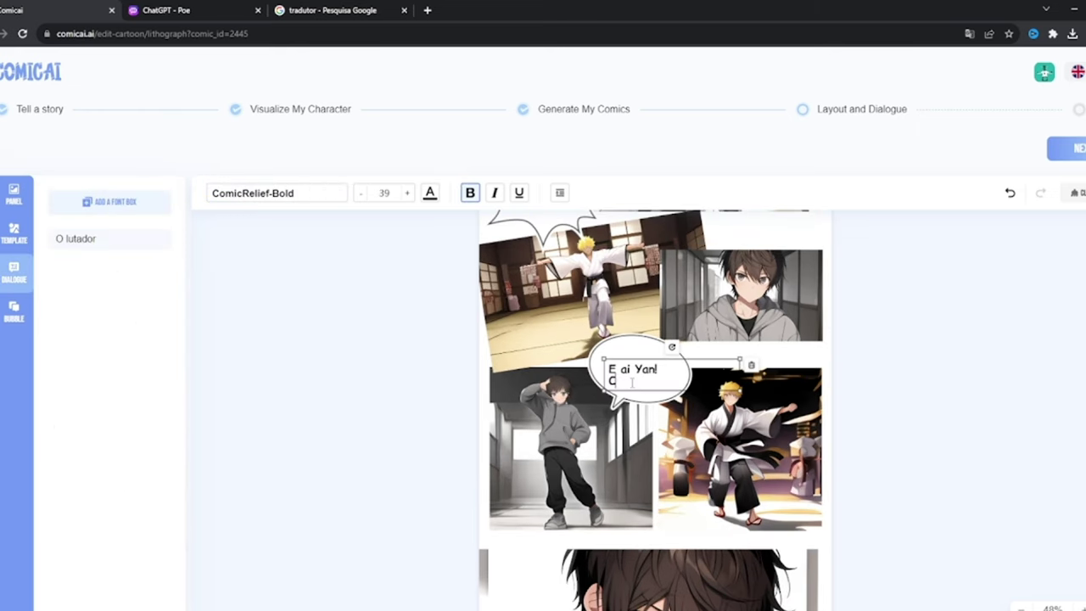
type("omo vão")
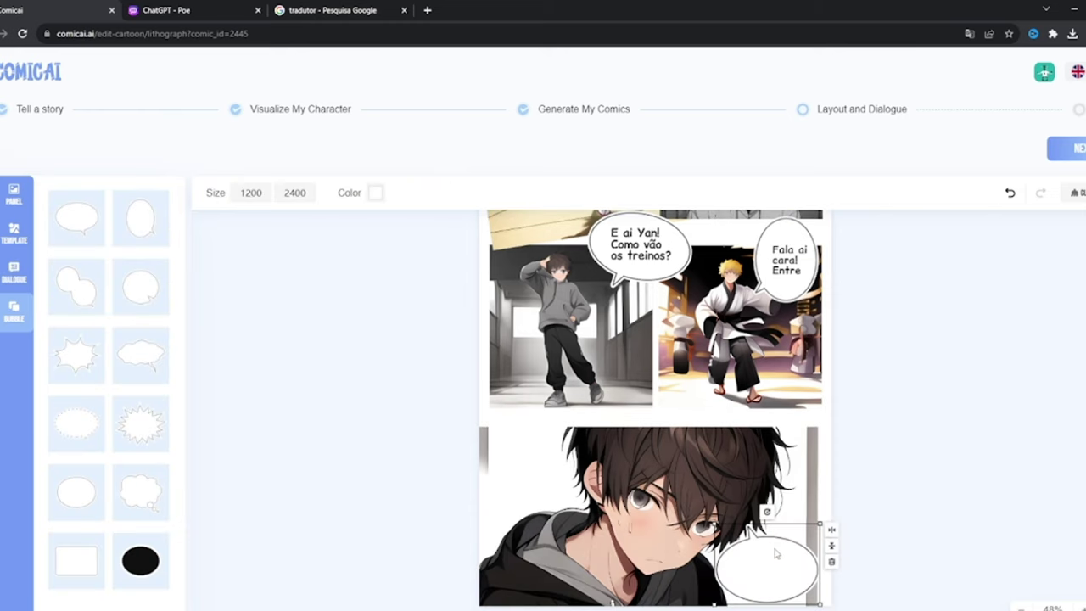
Add a text box and place it inside the speech bubble on the page's last panel.
left_click(14, 273)
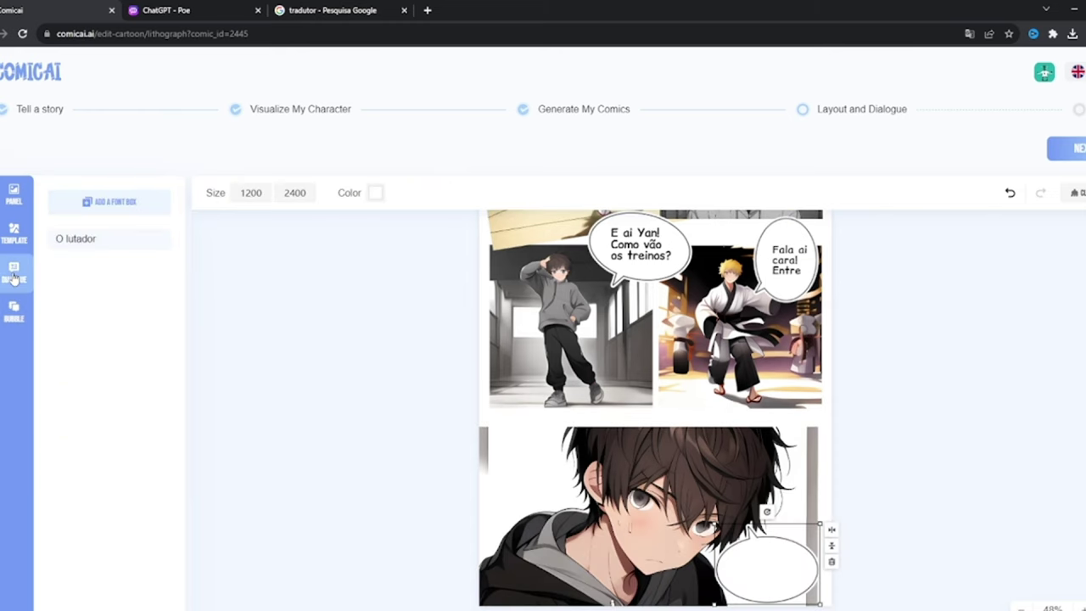
left_click(85, 238)
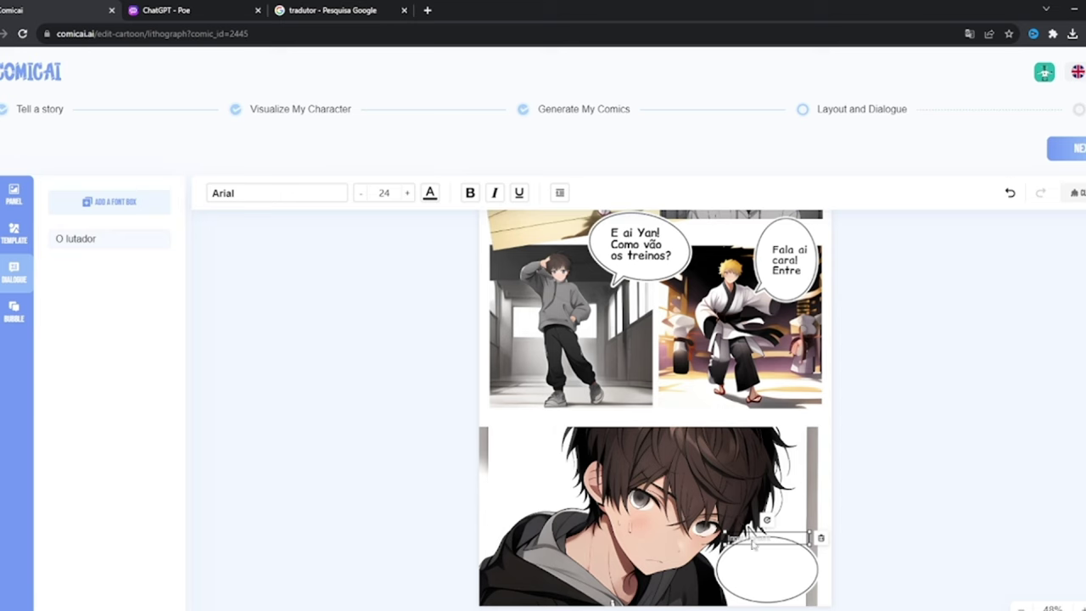
left_click_drag(764, 552, 770, 570)
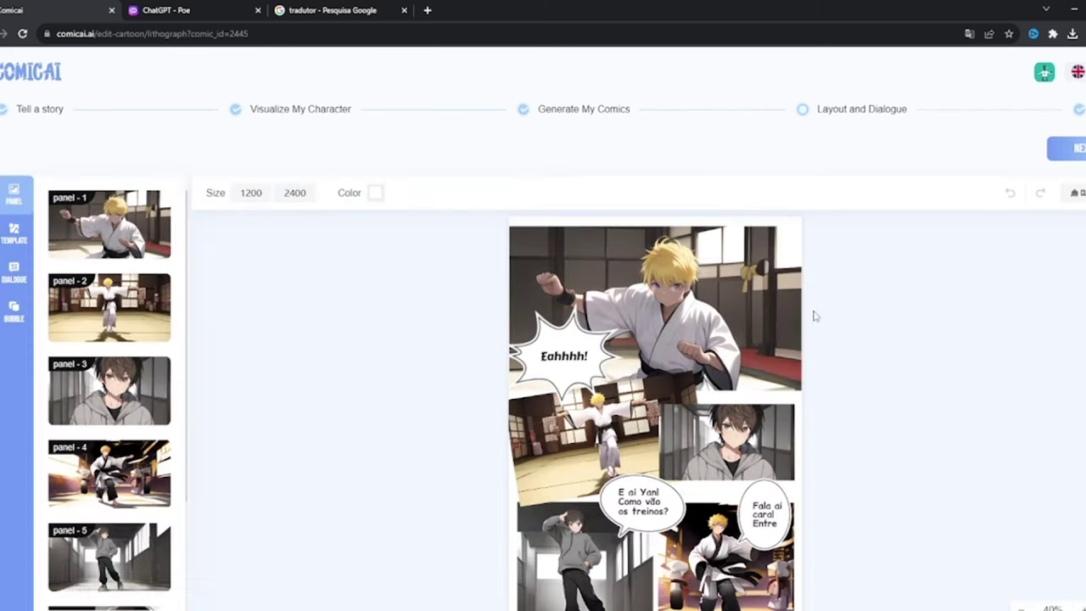
Move the last panel's speech bubble and its tournament question to the panel's upper-left area, with the tail pointing down towards the boy.
scroll(795, 350, "down", 3)
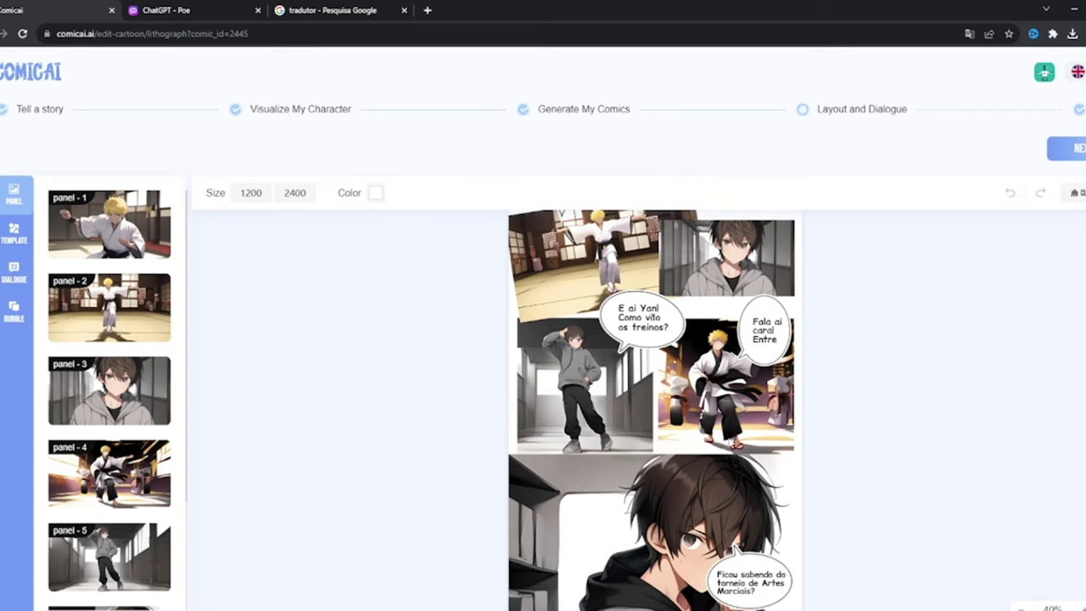
left_click(715, 510)
left_click_drag(744, 566, 606, 552)
left_click_drag(763, 594, 595, 519)
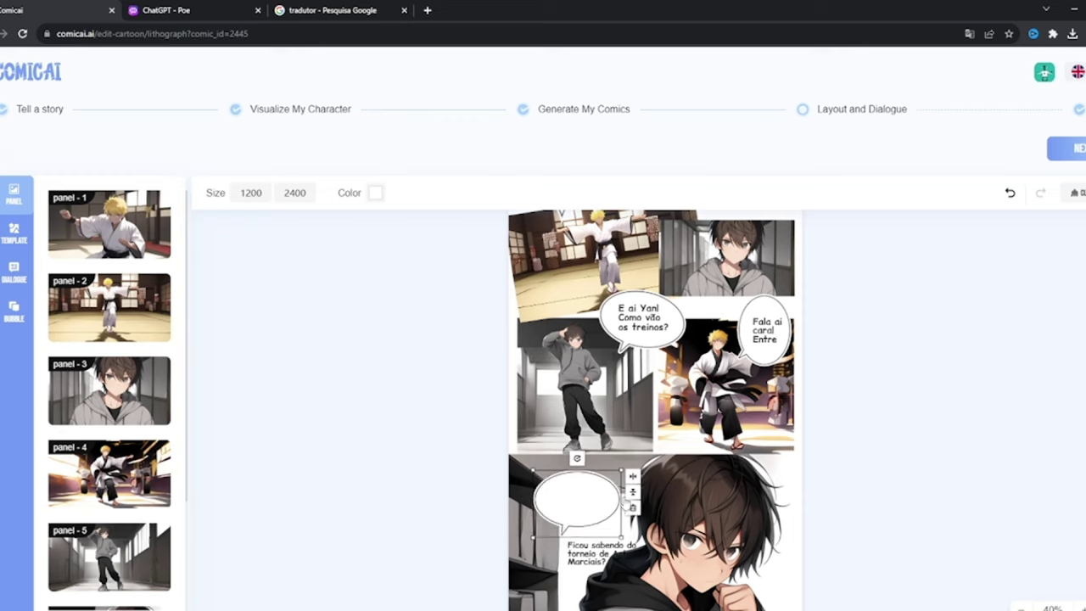
left_click(600, 559)
left_click_drag(600, 560, 579, 502)
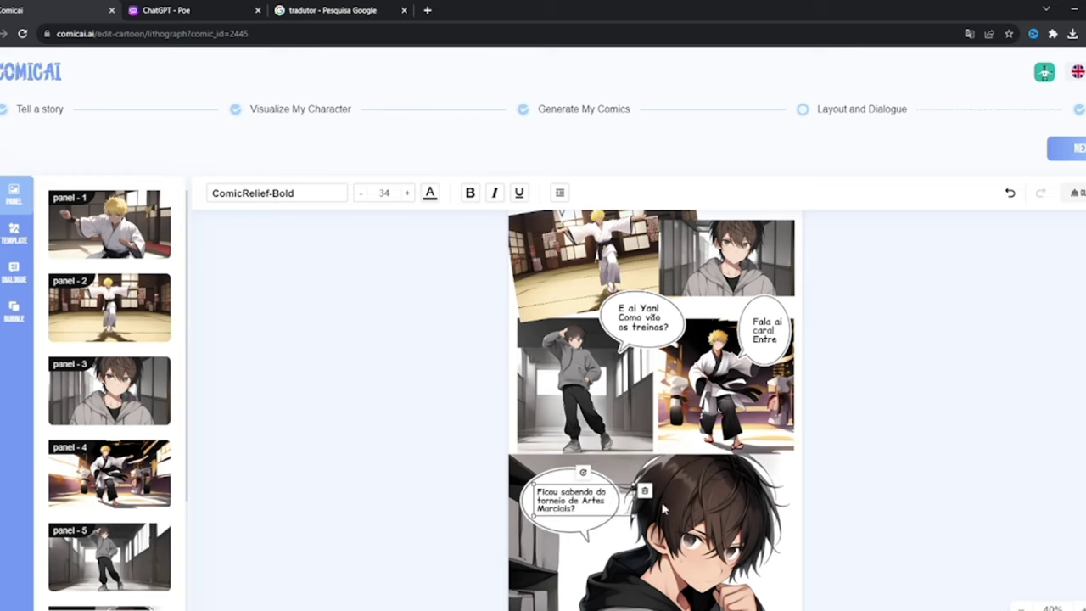
left_click(925, 338)
Finish the page layout and download the completed manga.
left_click(1066, 148)
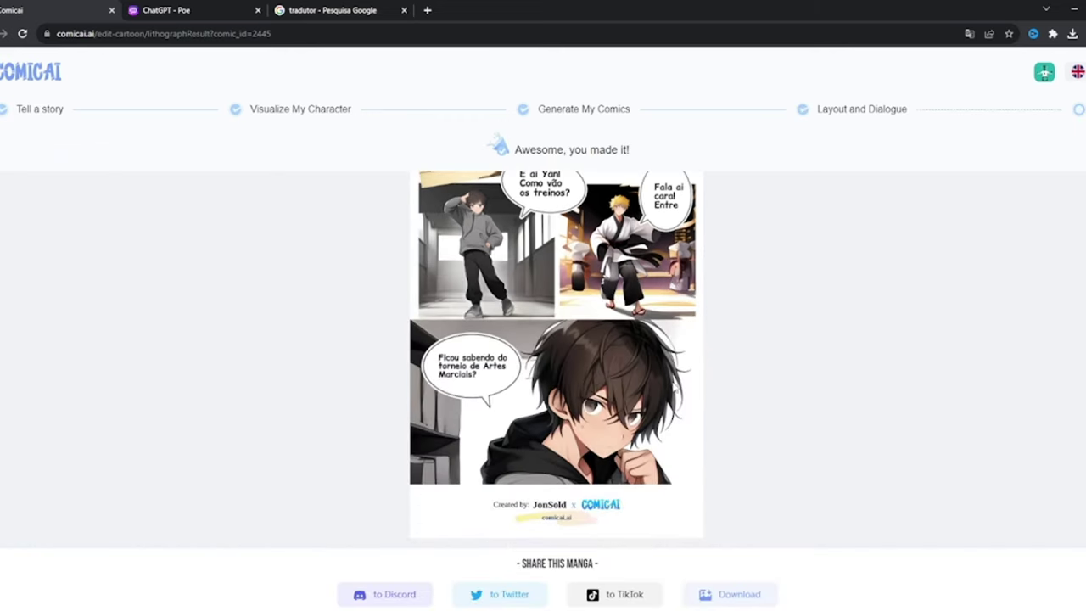
left_click(749, 596)
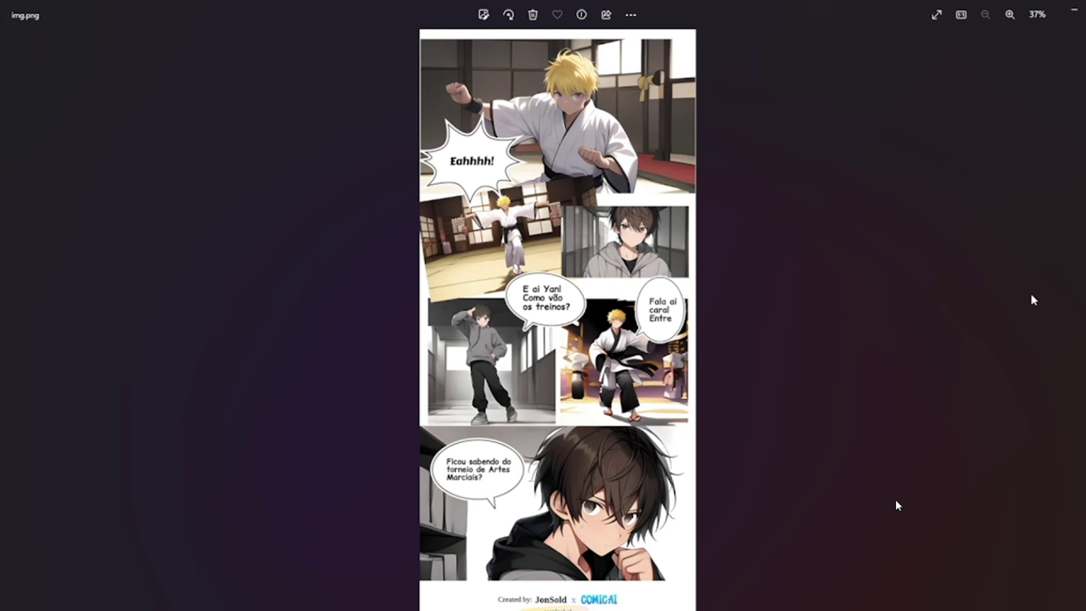
Examine the downloaded manga image up close, from the opening fight panel to the final panel.
scroll(560, 227, "up", 5)
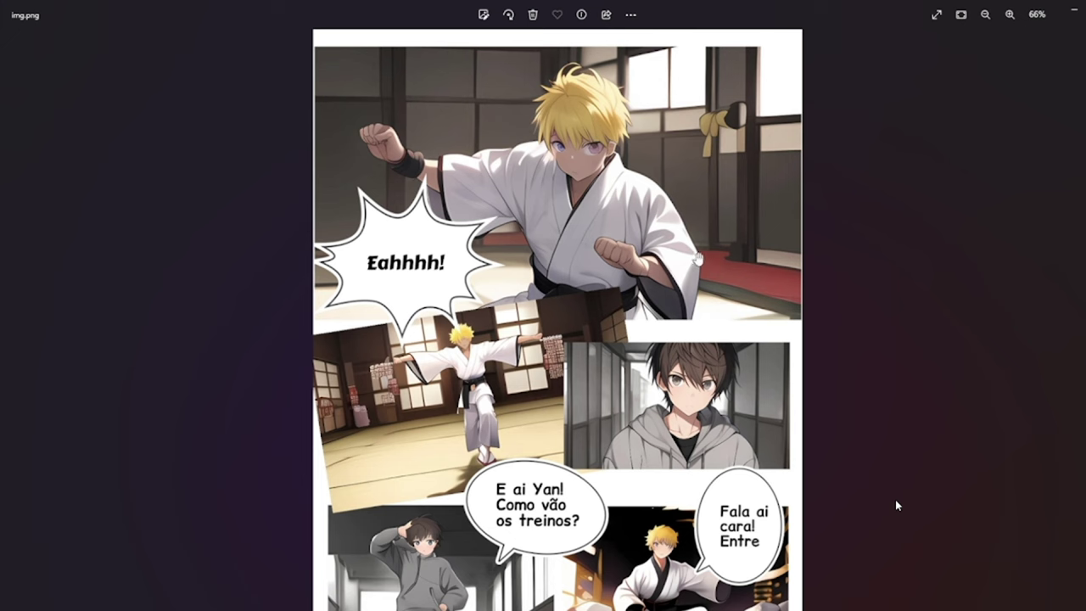
scroll(752, 314, "up", 3)
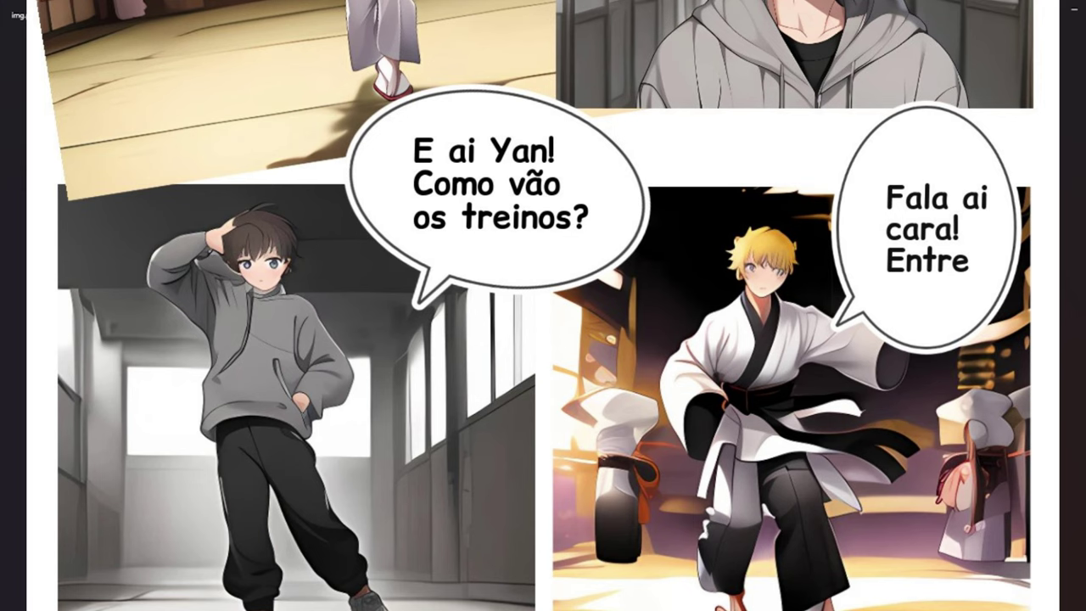
scroll(543, 305, "down", 5)
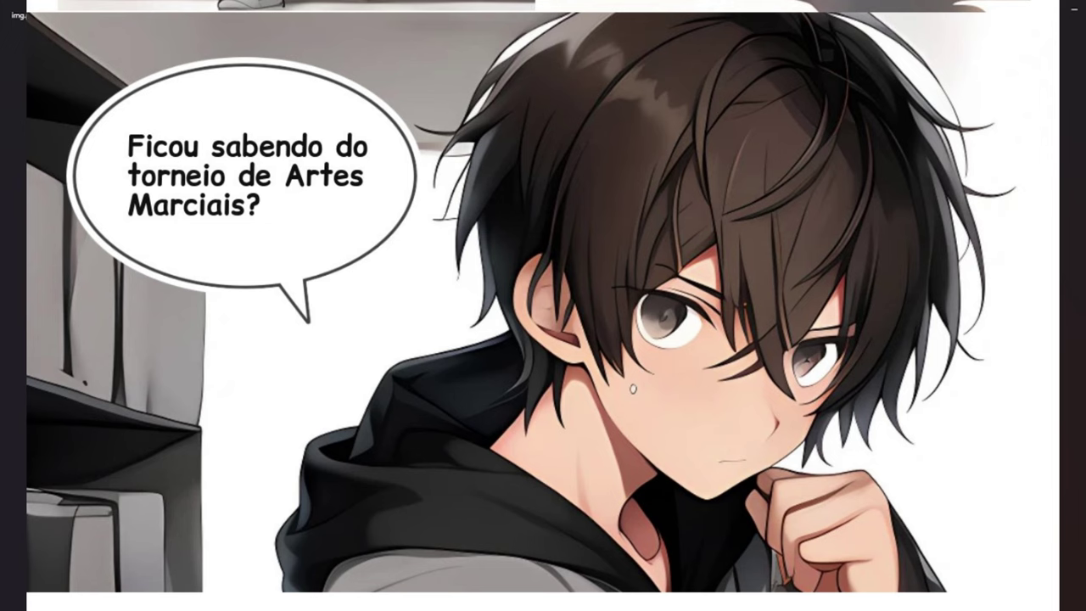
key("Escape")
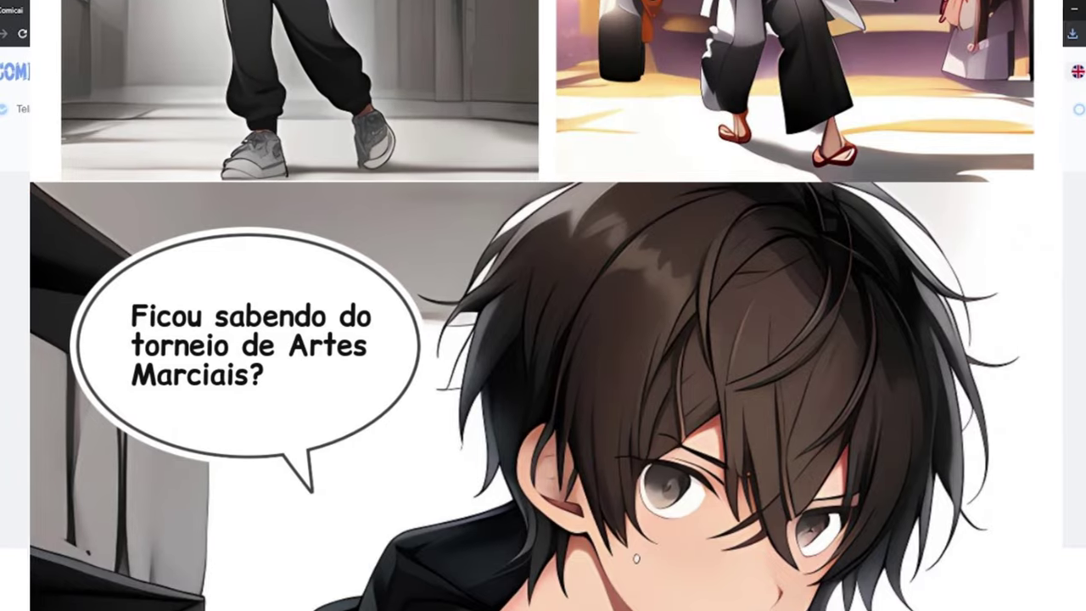
scroll(543, 305, "up", 2)
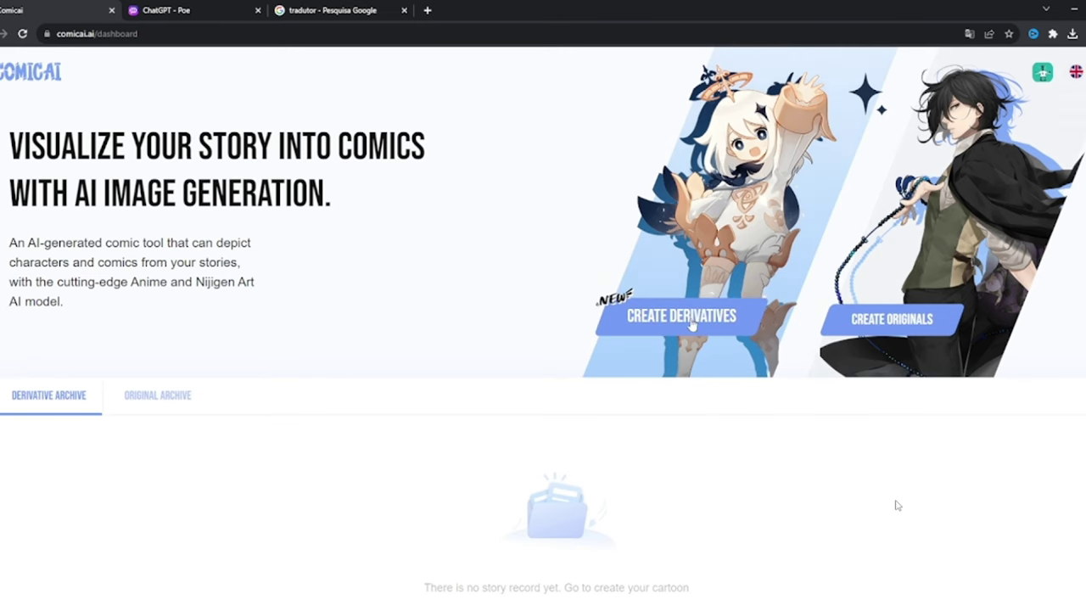
Browse the ready-made characters for derivative comics, view the profiles of Zhongli, Xiao and Kamisato Ayaka, and return to the dashboard.
left_click(691, 325)
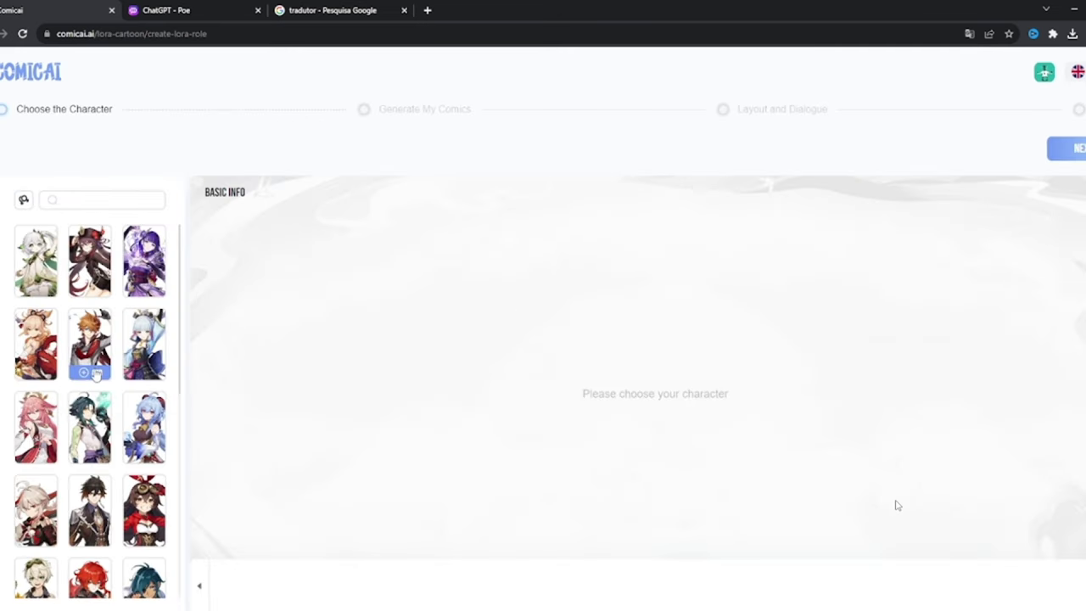
scroll(96, 373, "down", 5)
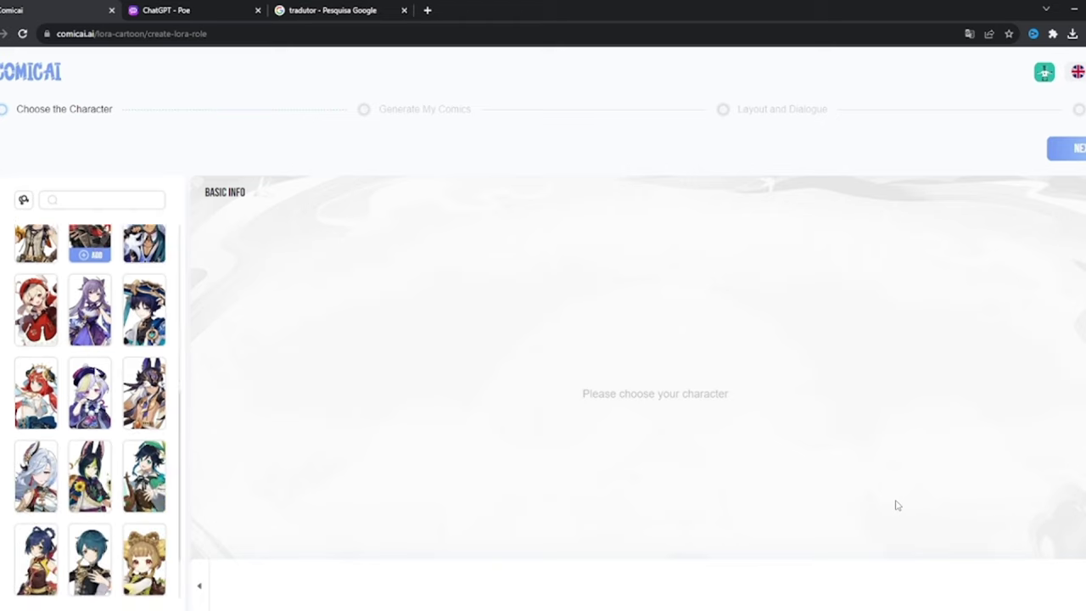
scroll(89, 395, "down", 3)
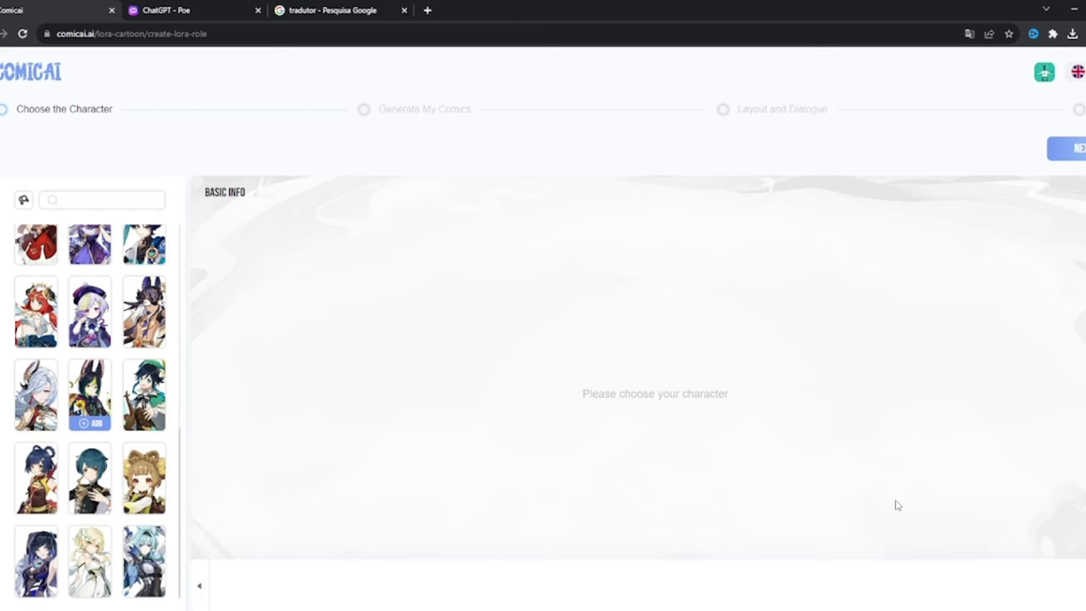
scroll(89, 395, "up", 5)
left_click(89, 424)
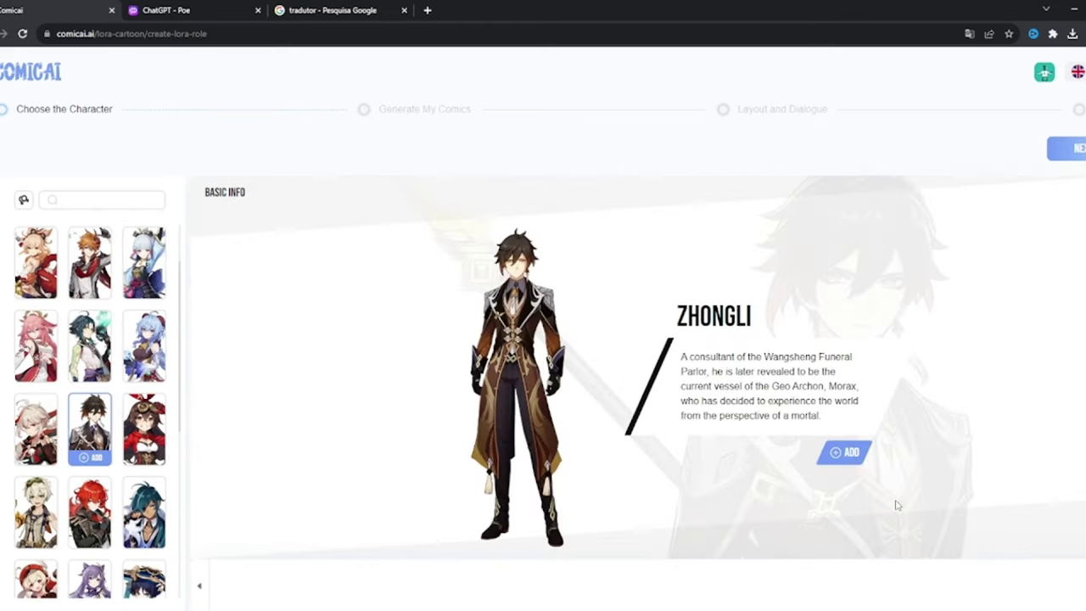
left_click(89, 348)
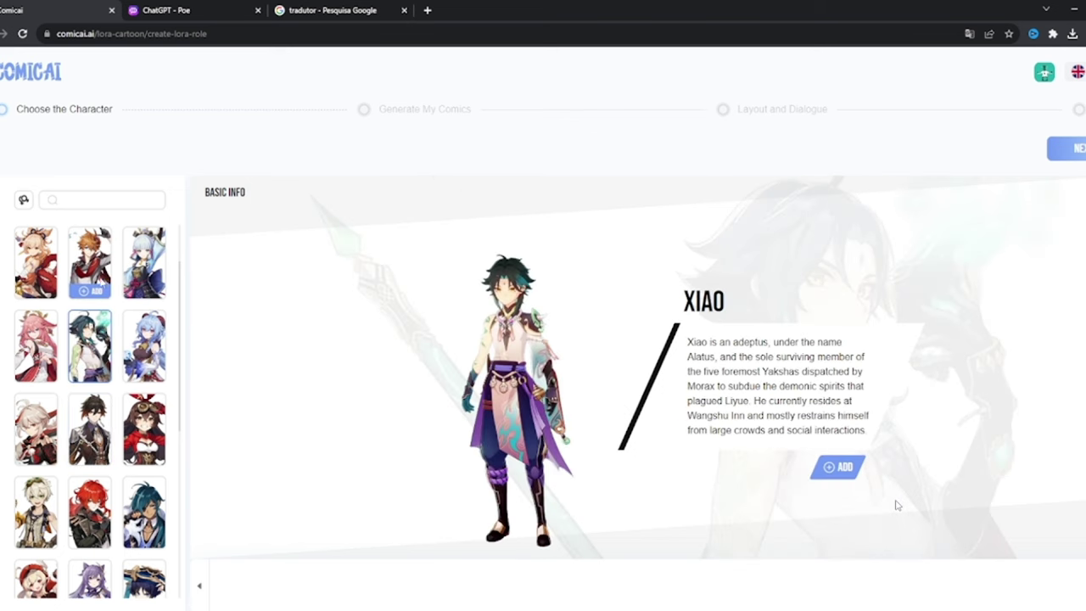
left_click(140, 252)
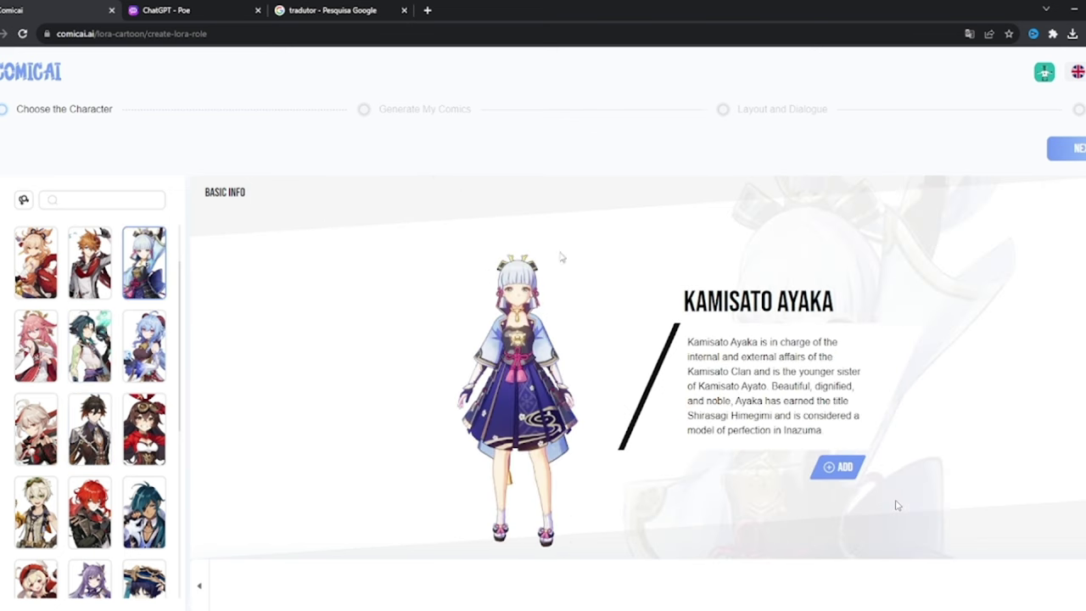
left_click(19, 129)
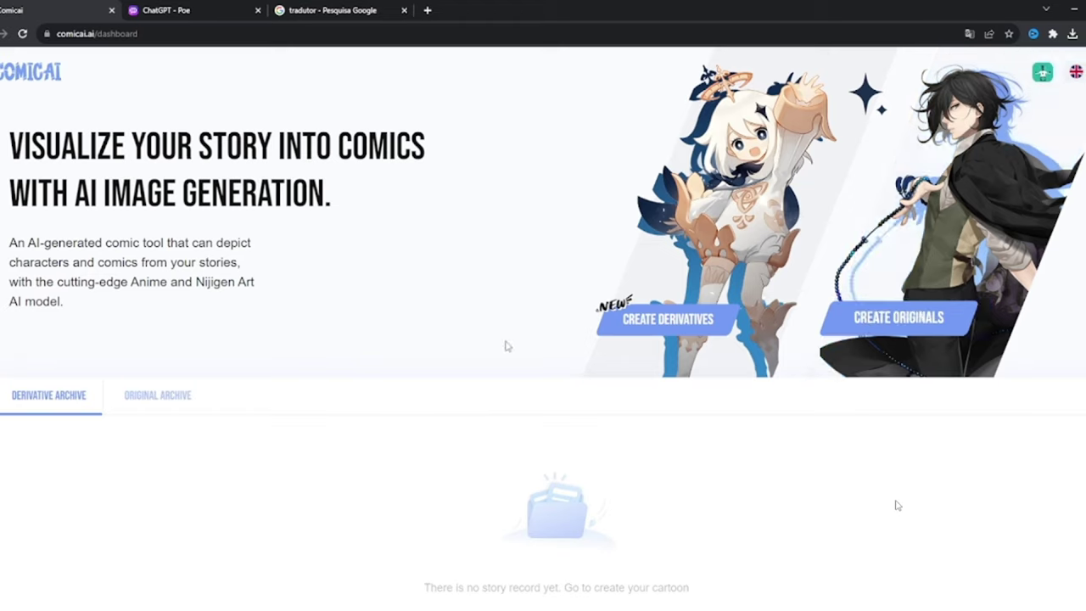
Start an original comic in Free Creativity Mode, title it "Casal 1000" and enter the creator's name.
left_click(895, 326)
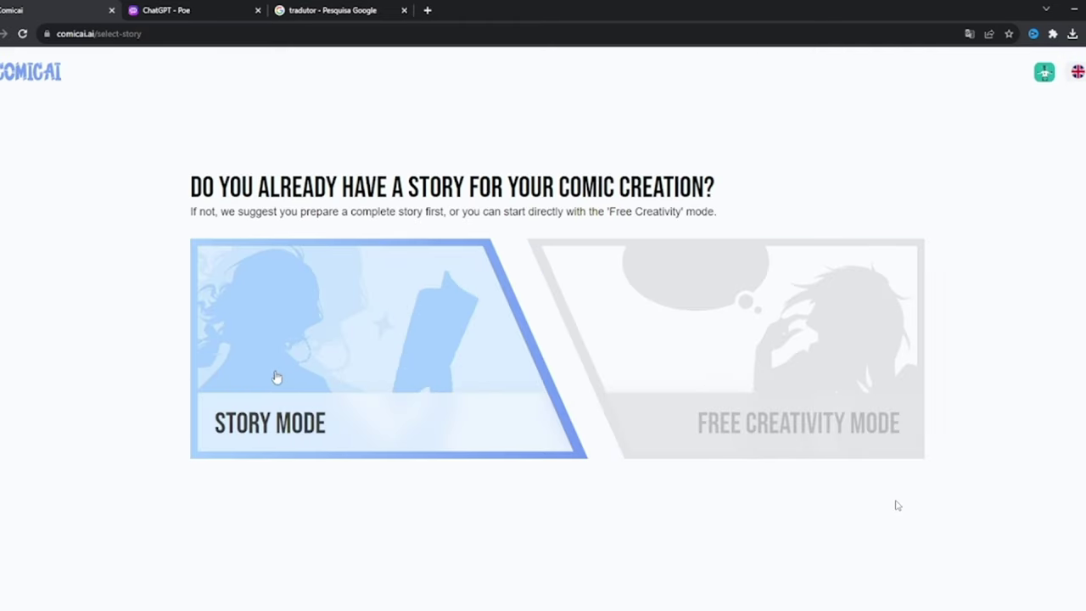
left_click(805, 376)
type("Casal 1000")
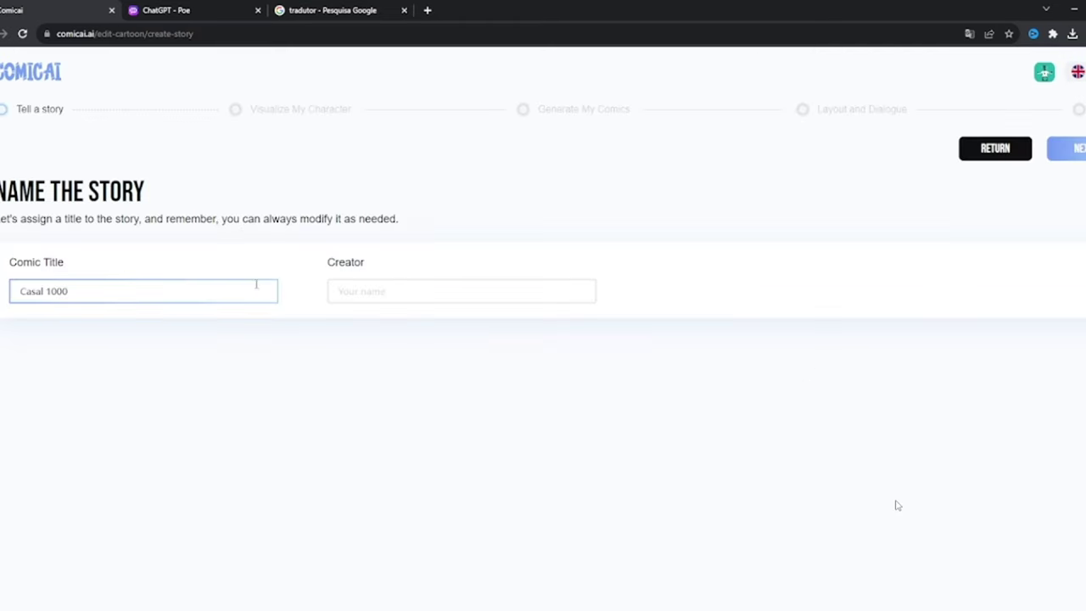
left_click(470, 289)
type("JonSold")
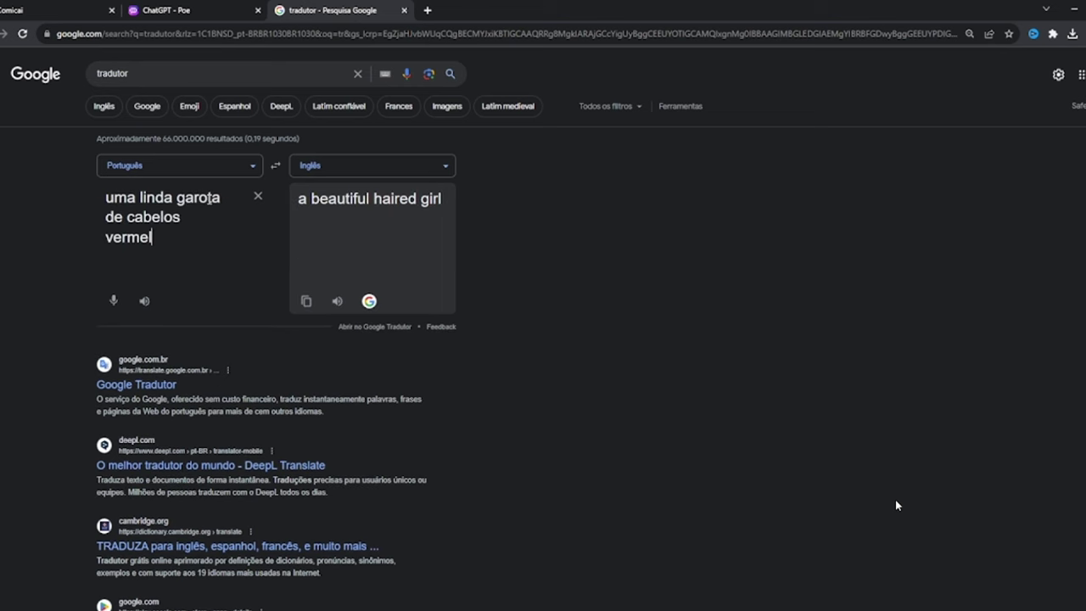
In Google's translator, translate "uma linda garota de cabelos vermelhos, ela usa roupa lilas e branco, e tem várias pulseiras," into English.
type("hos ")
type(" ela usa ro")
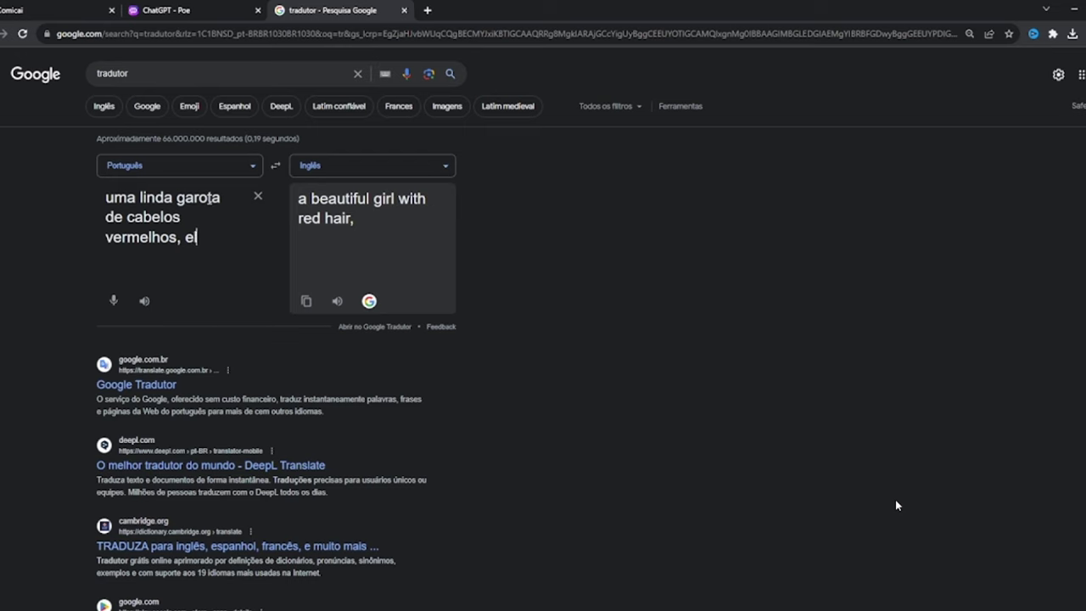
type("upa")
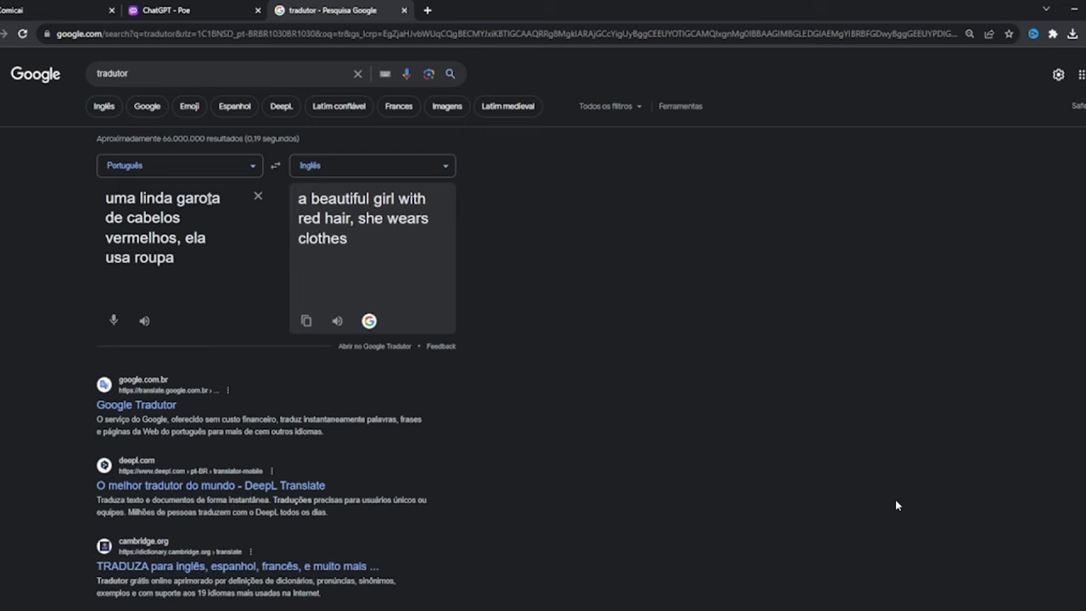
type(" lilas e ")
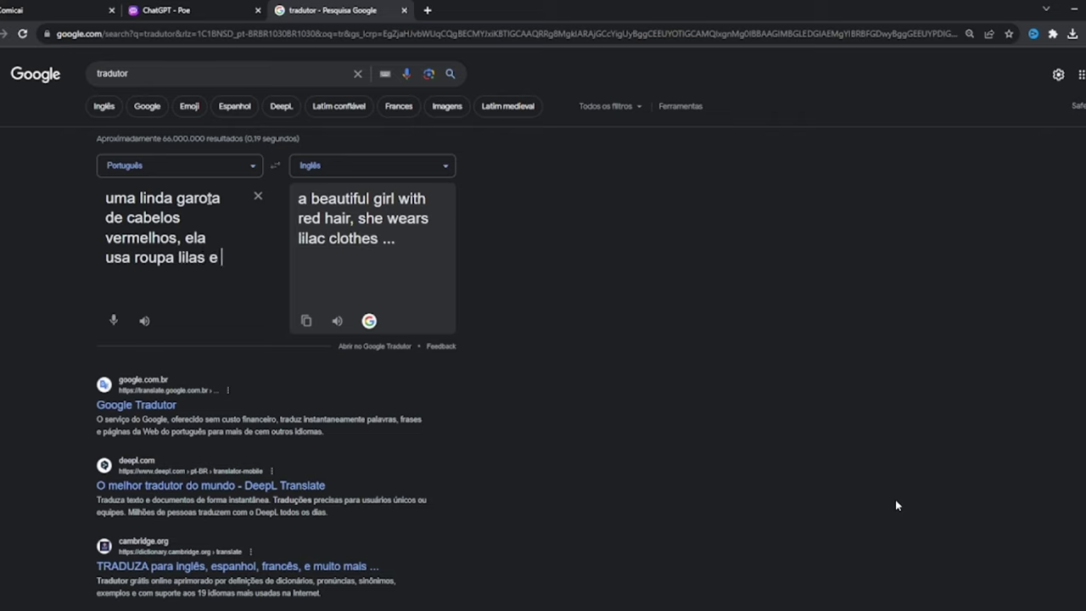
type("branco, e tem várias pulseiras,")
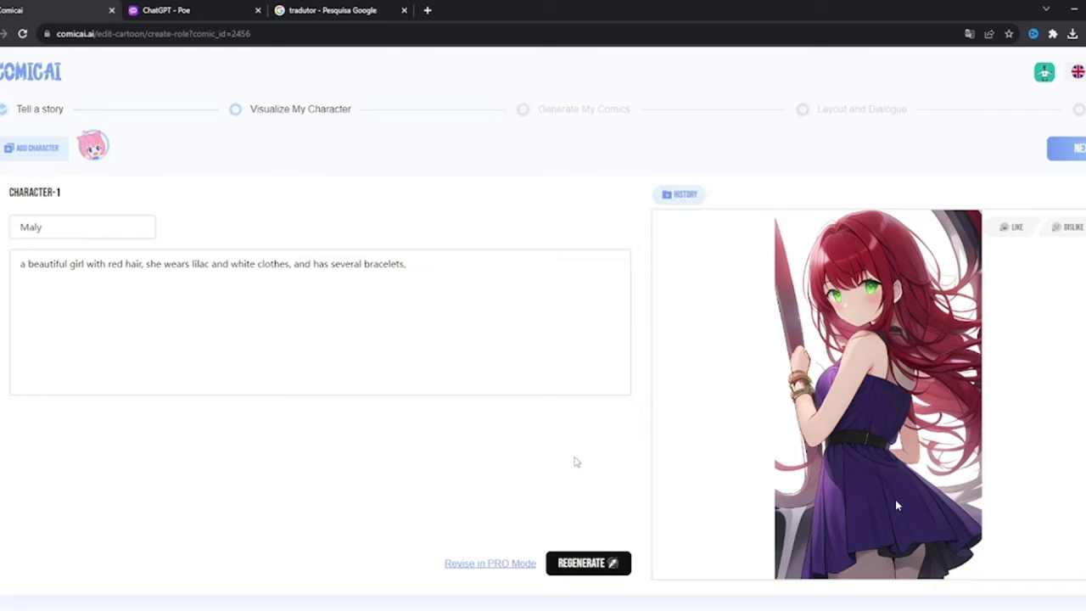
Translate "a jovem caminha por um jardim de flores" into English, copy the translation and return to Comicai.
type("lores")
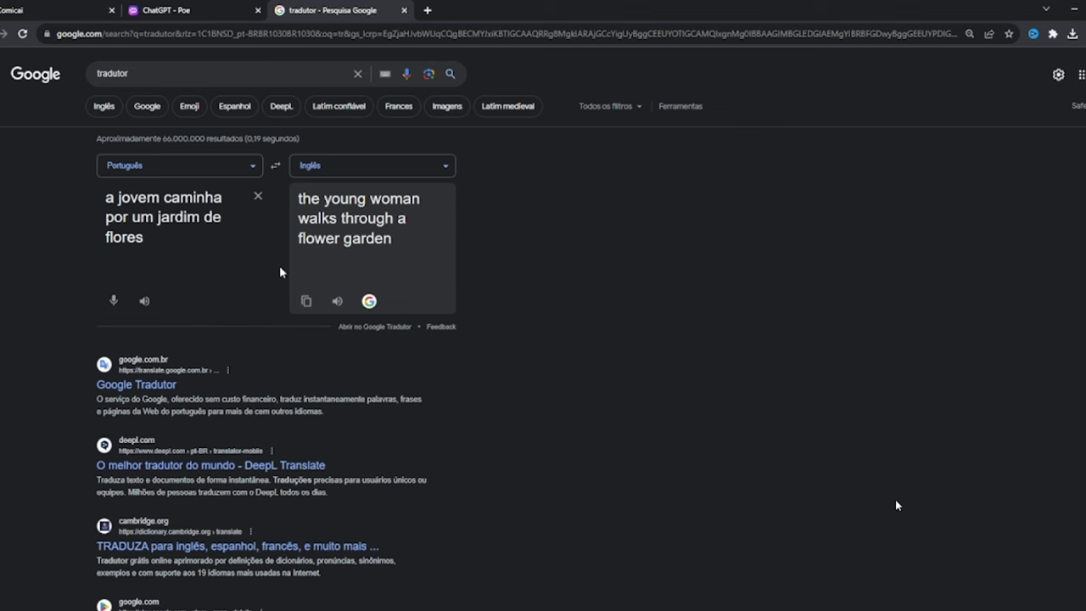
left_click(306, 301)
left_click(85, 12)
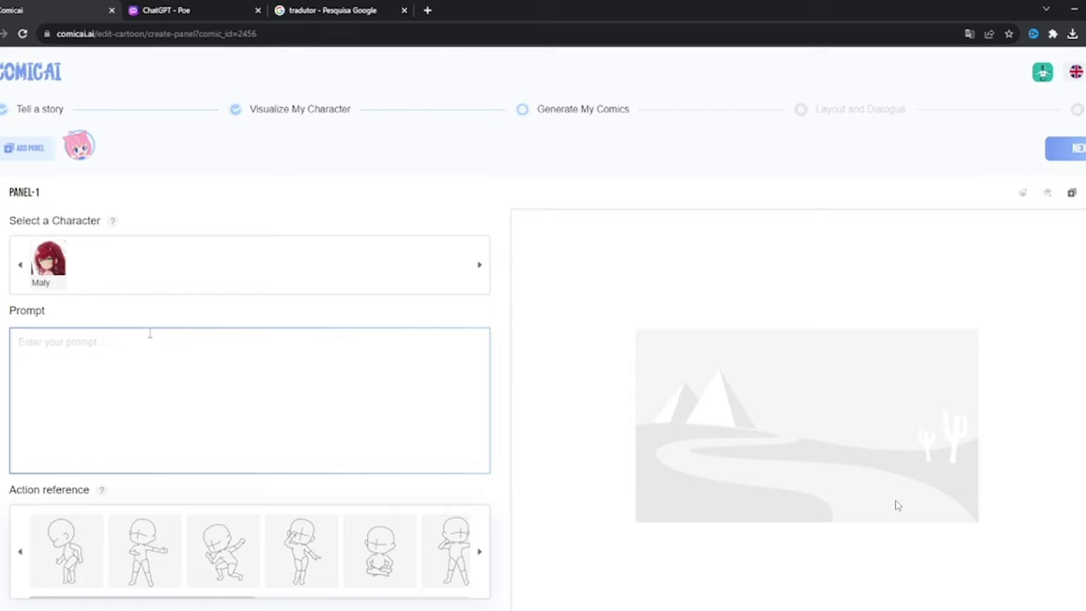
Generate panel 1 with the character Maly and the prompt "the young woman walks through a flower garden".
key("ctrl+v")
scroll(235, 400, "down", 1)
left_click(434, 580)
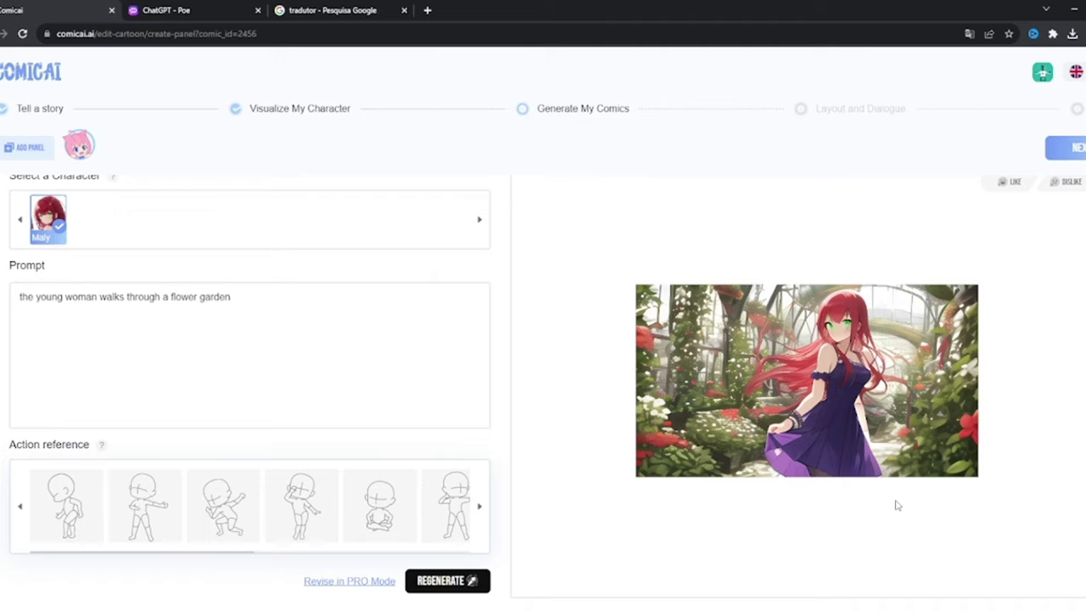
scroll(895, 505, "up", 1)
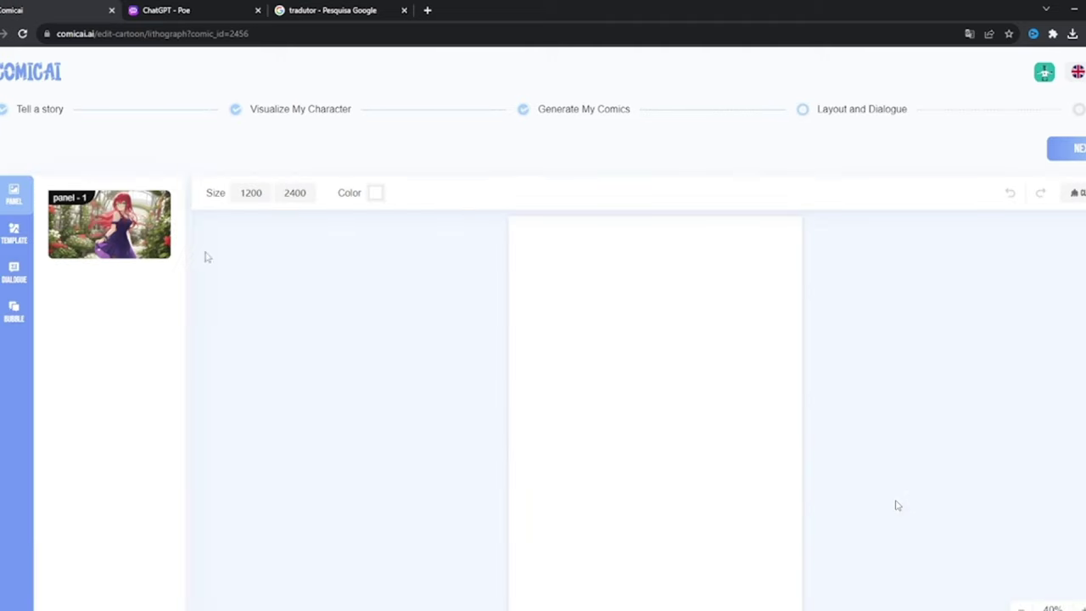
Place panel 1 near the top of the blank comic page and scale it down to fit within the page margins.
left_click_drag(128, 241, 652, 298)
left_click_drag(810, 404, 784, 386)
left_click(821, 406)
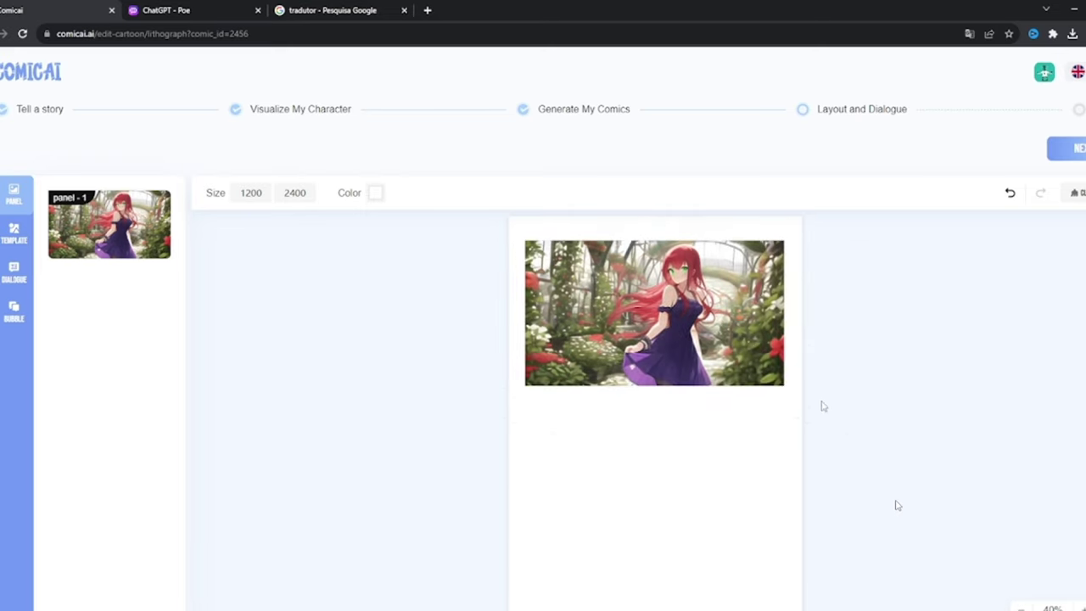
left_click(738, 352)
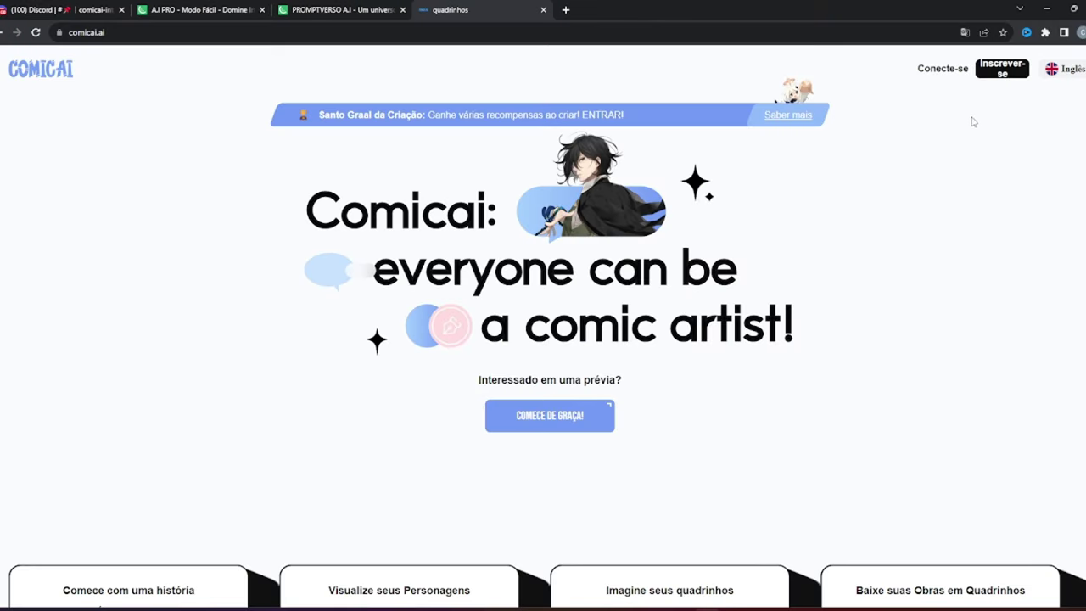
Start for free on the Comicai home page and sign in with the first listed Google account.
left_click(566, 415)
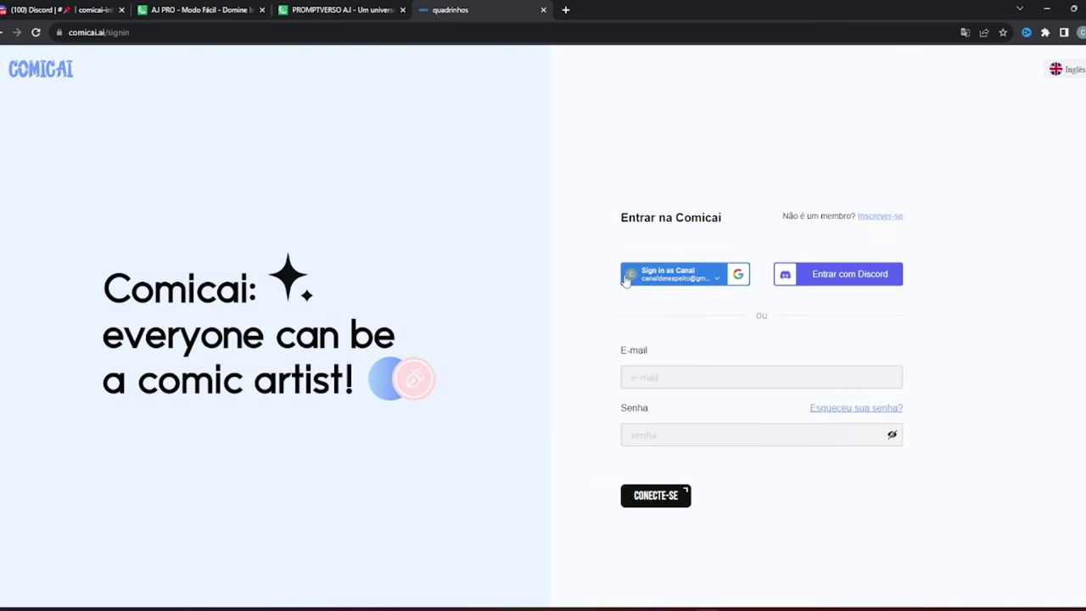
left_click(625, 276)
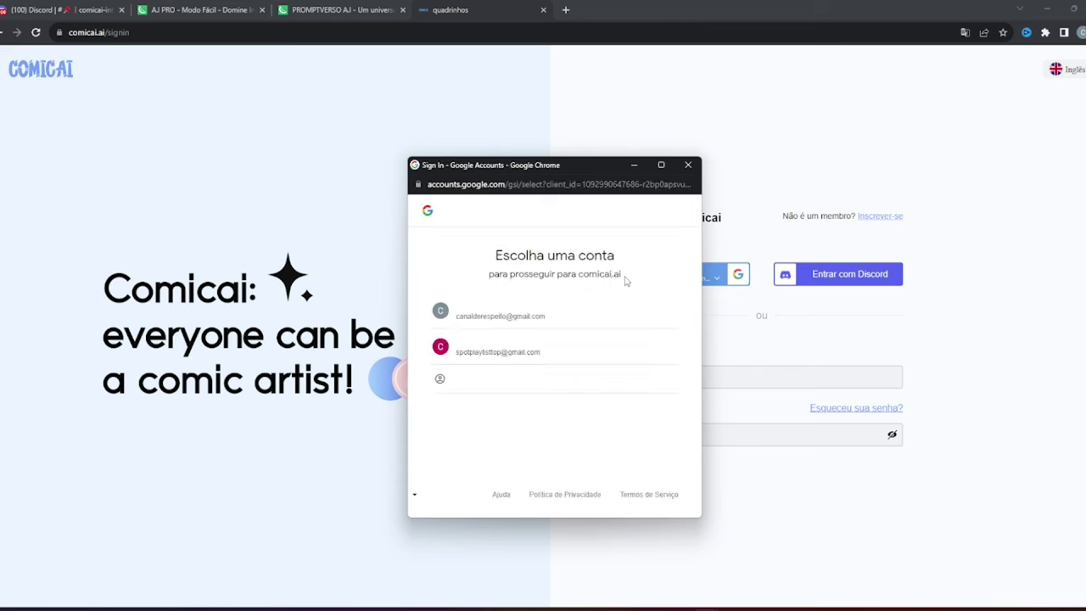
left_click(502, 314)
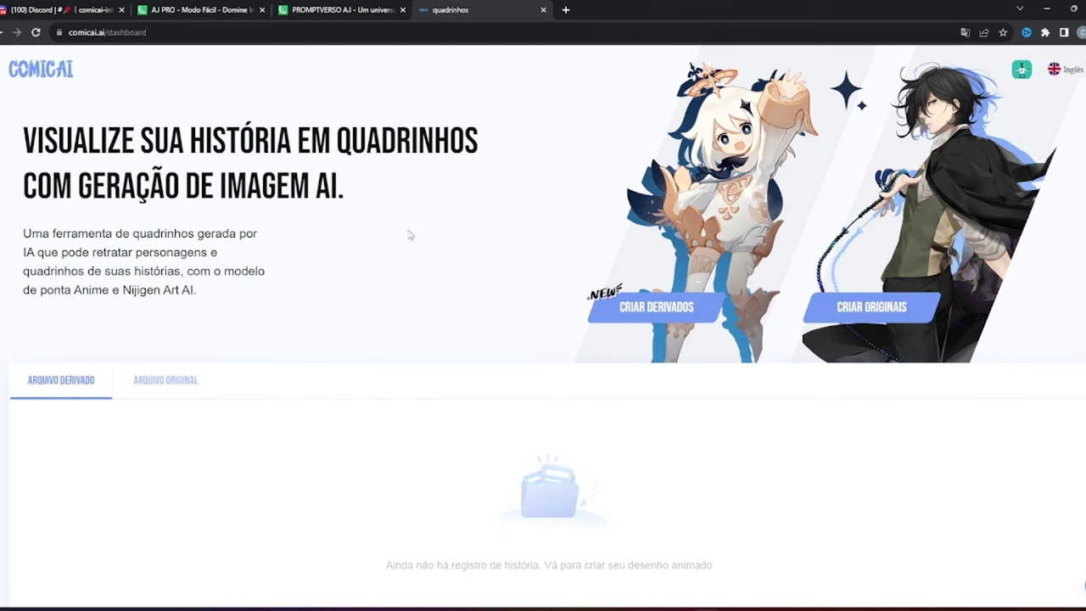
Switch to Discord and view the welcome message in the Comicai Official server's comicai-intro channel.
left_click(43, 7)
scroll(399, 245, "up", 2)
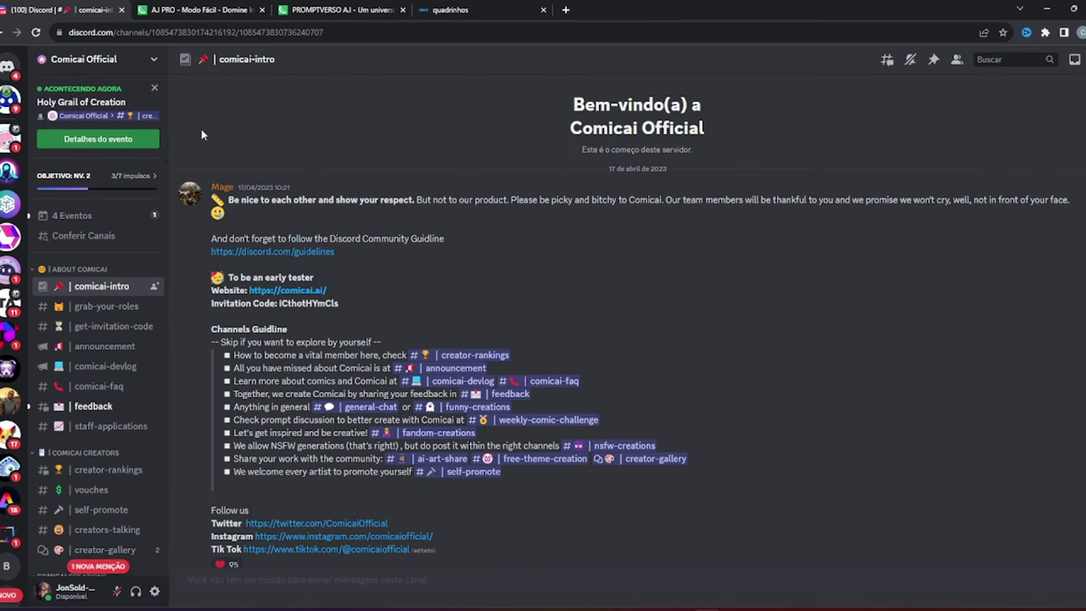
left_click(449, 11)
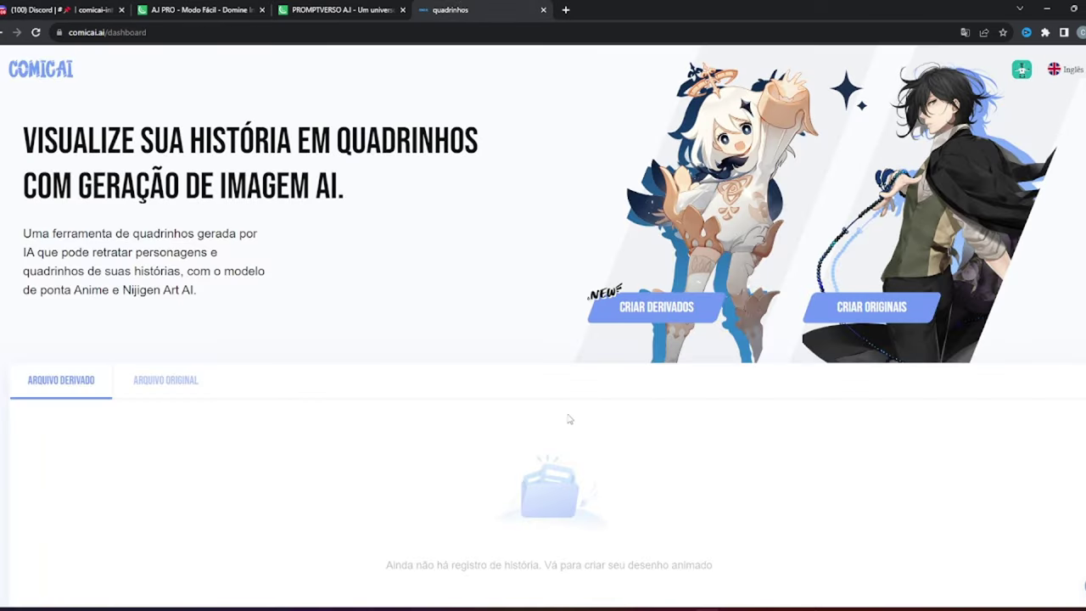
left_click(61, 7)
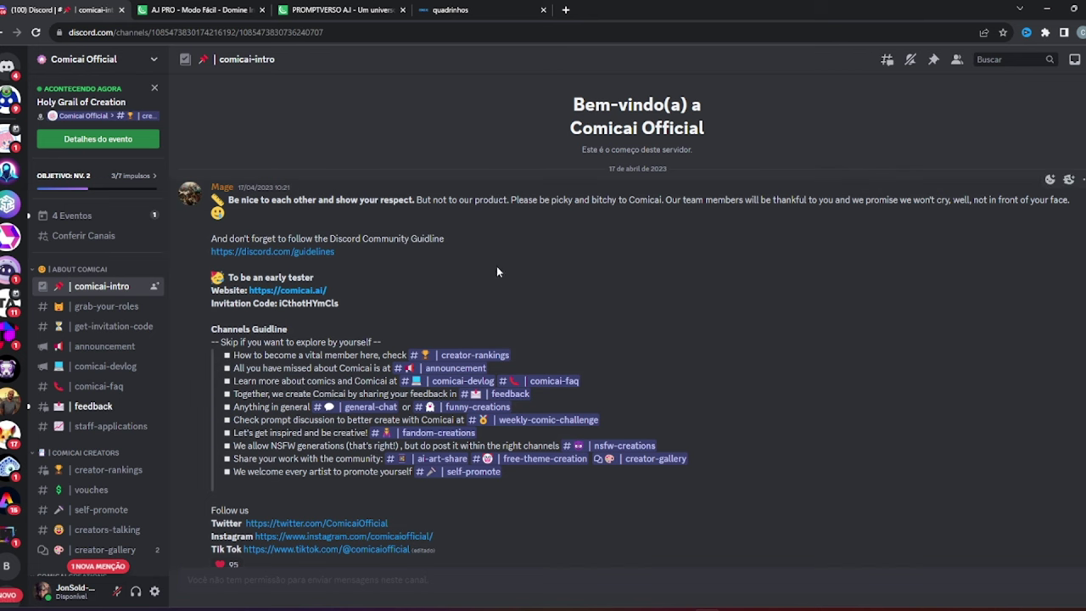
Locate and highlight the invitation code in the comicai-intro welcome message, and return to the Comicai dashboard.
left_click_drag(343, 302, 278, 304)
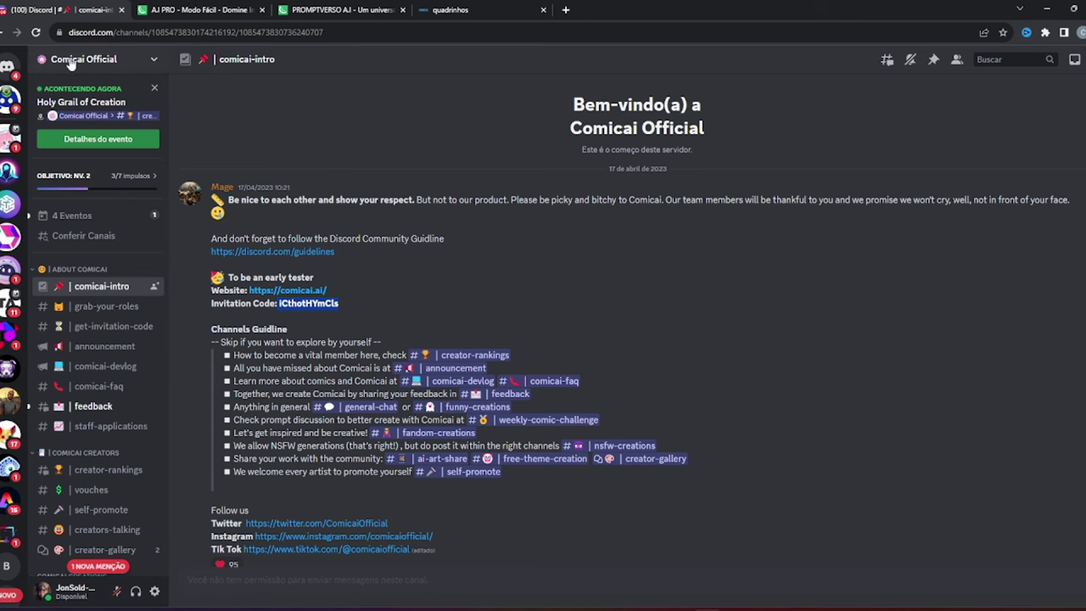
left_click(85, 307)
left_click(91, 292)
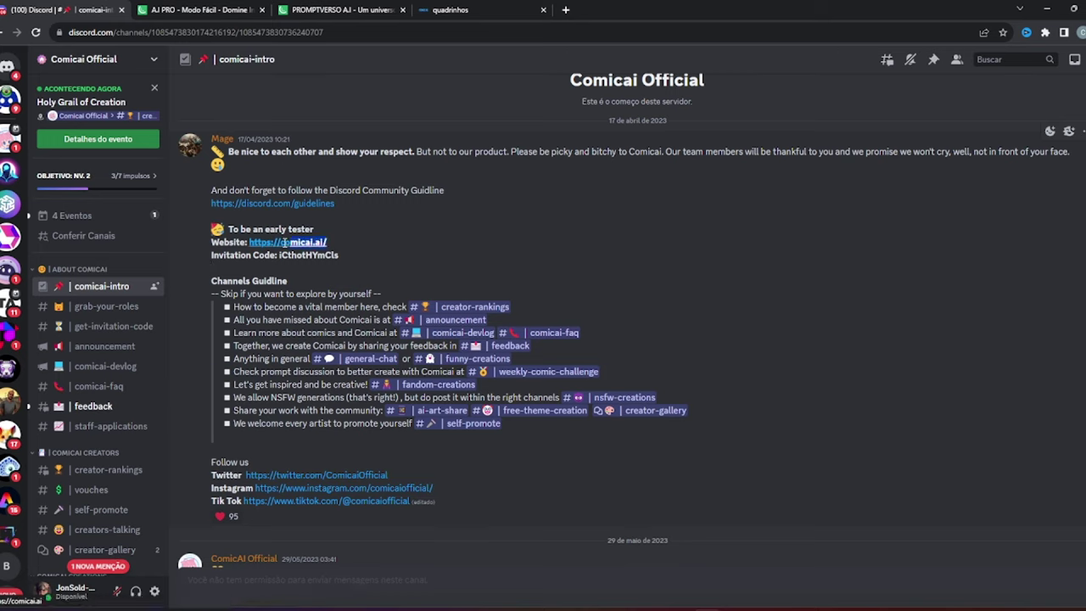
left_click_drag(368, 255, 281, 256)
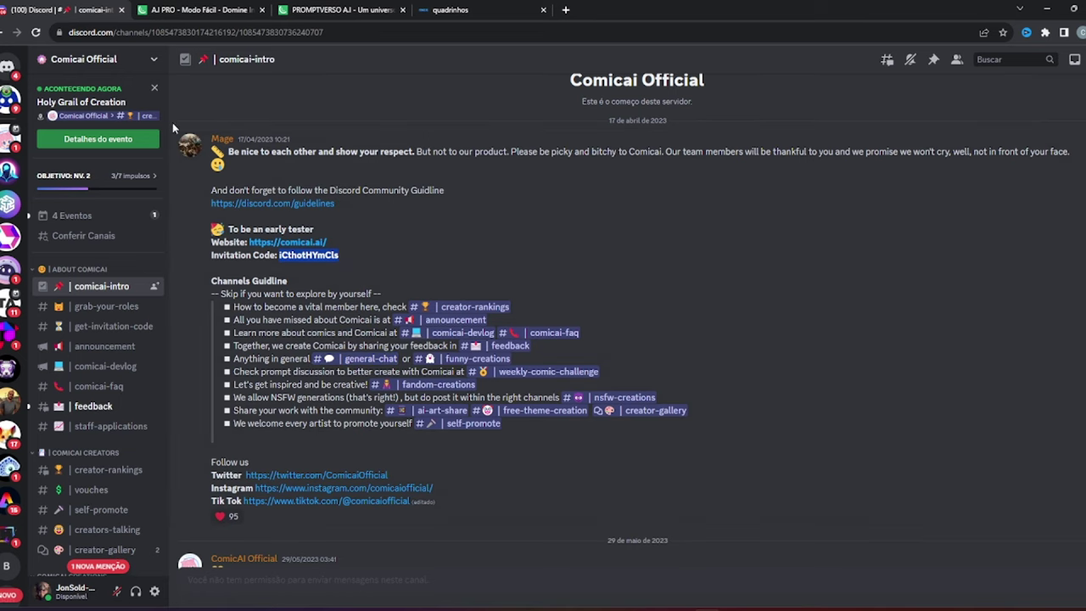
left_click(475, 10)
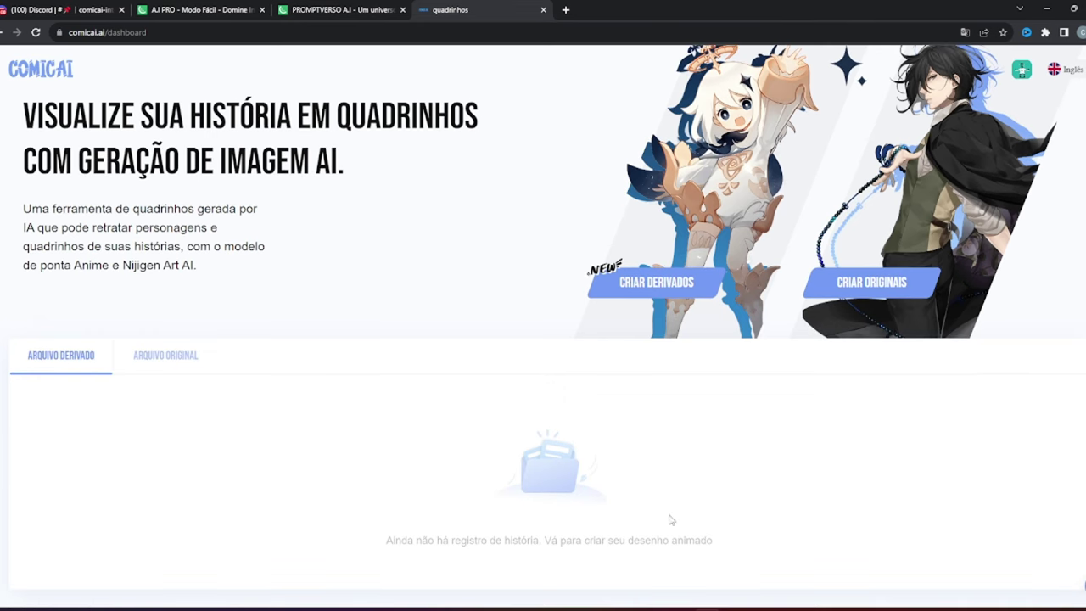